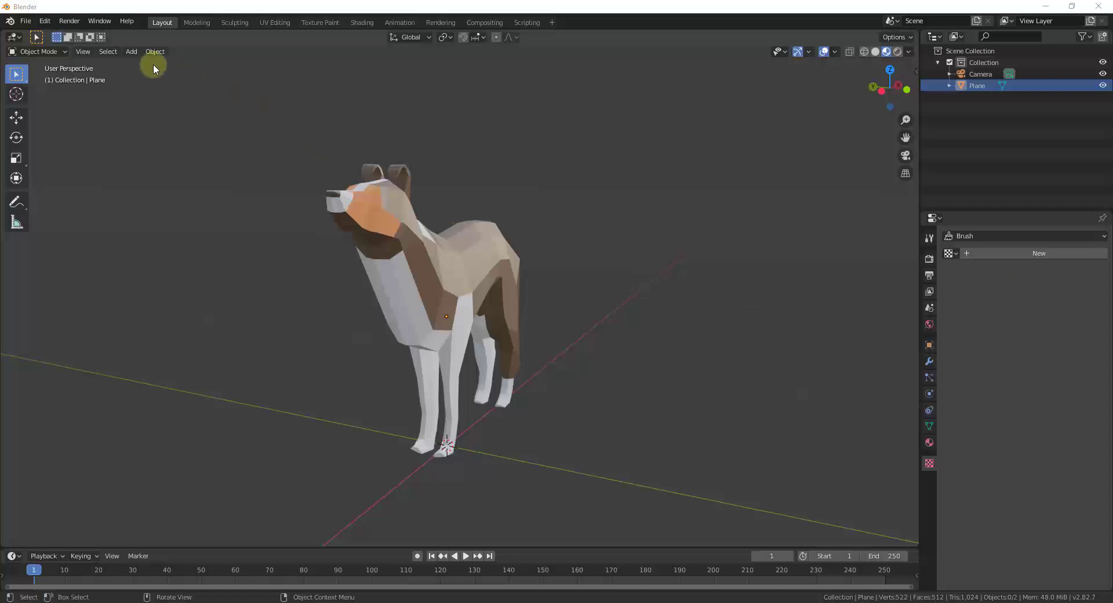
# Open Blender's menu bar, starting from File, to reach the Edit menu
pyautogui.click(26, 21)
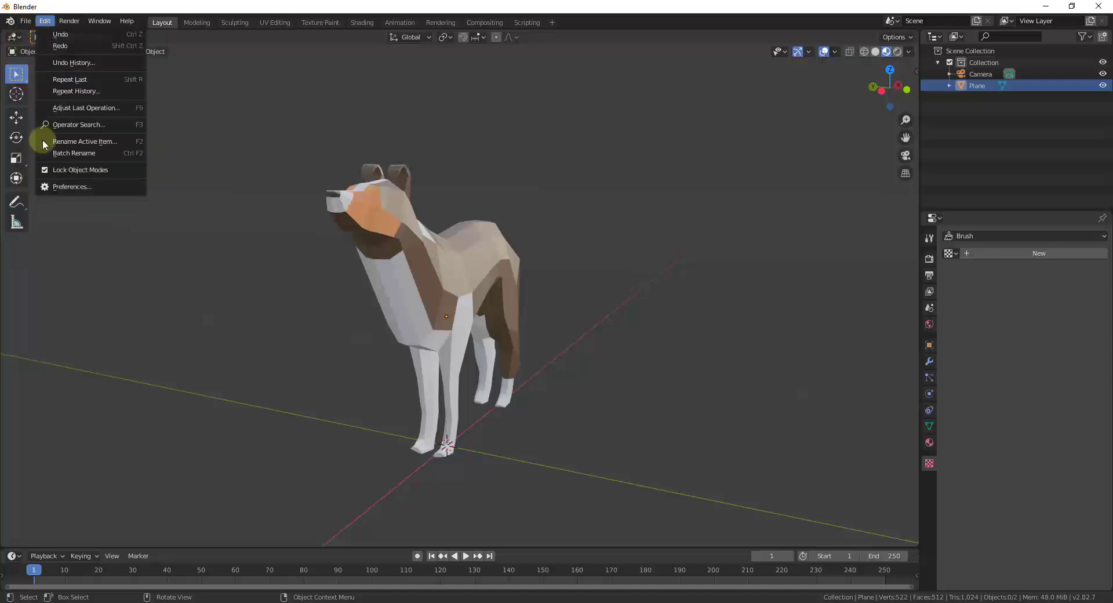
# Open Preferences and search the add-ons for 'a.n.' to find A.N.T.Landscape
pyautogui.click(63, 186)
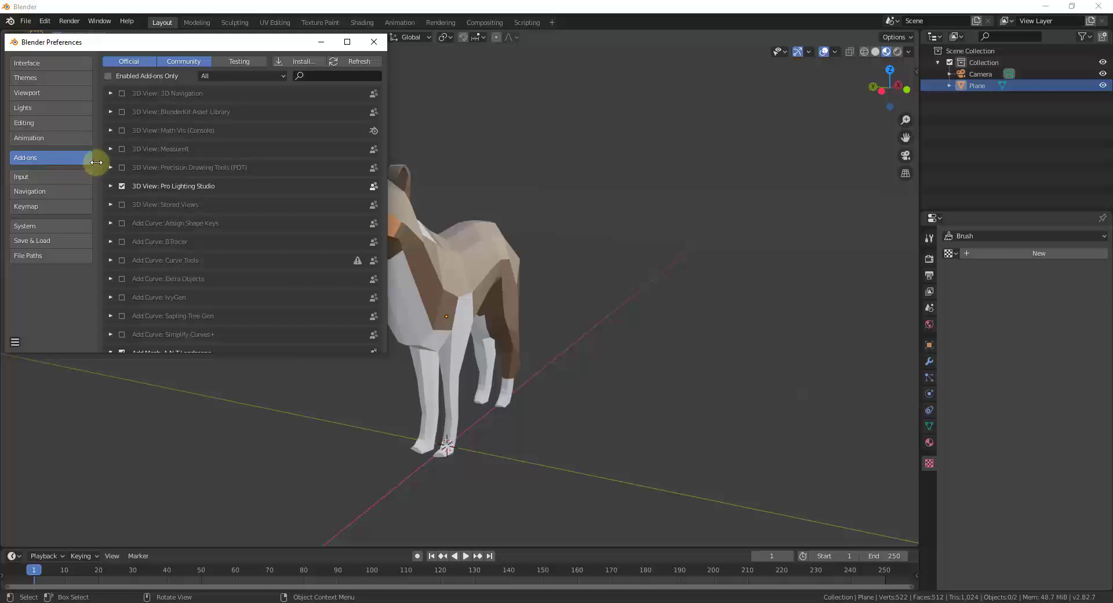
pyautogui.click(339, 75)
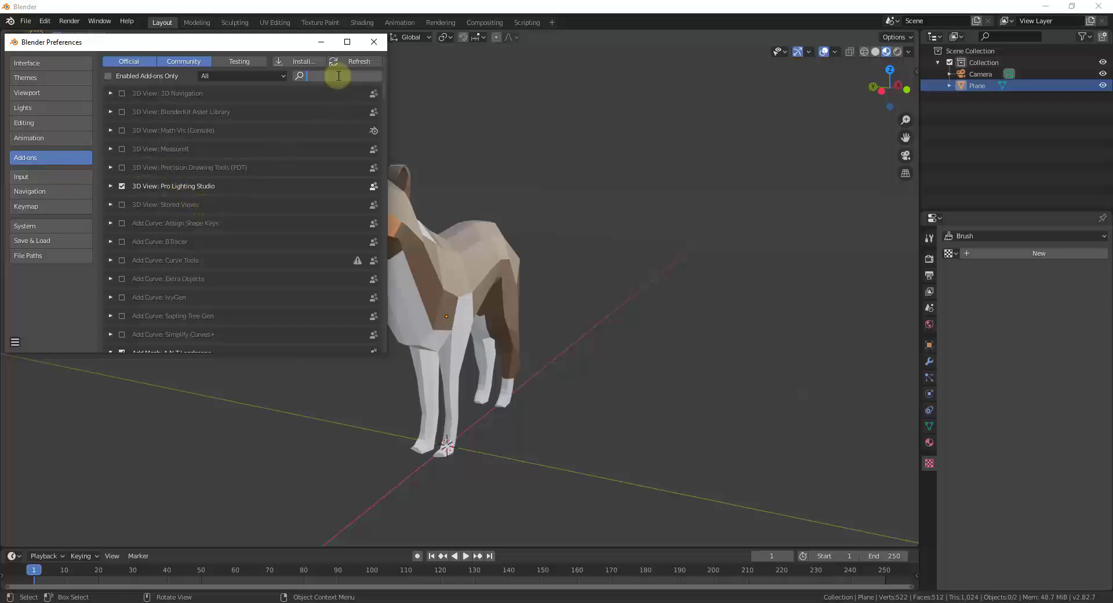
pyautogui.write('a.n.')
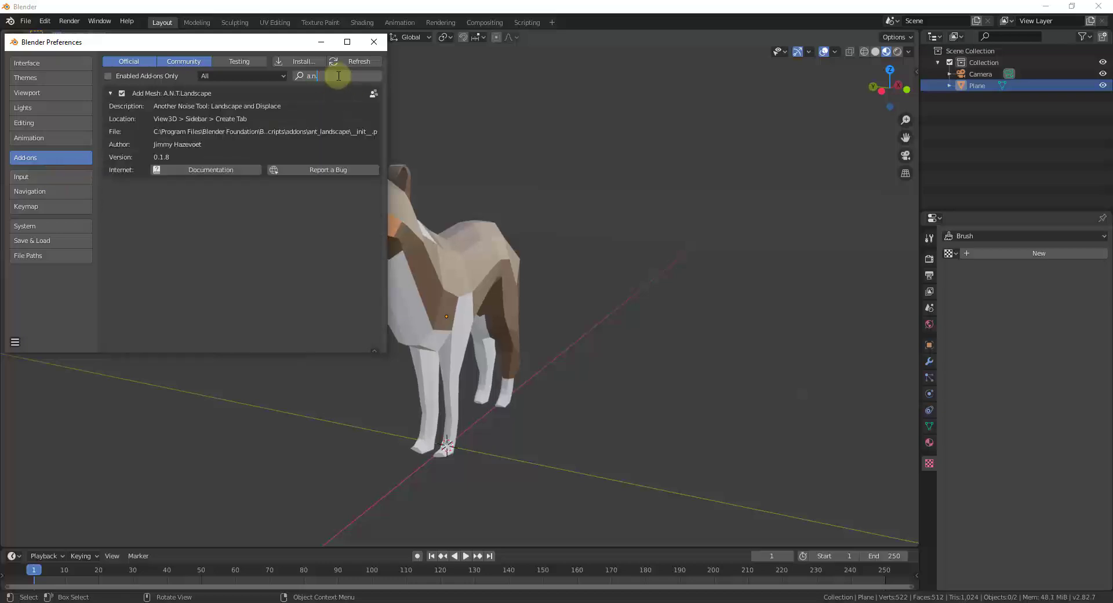
pyautogui.click(111, 95)
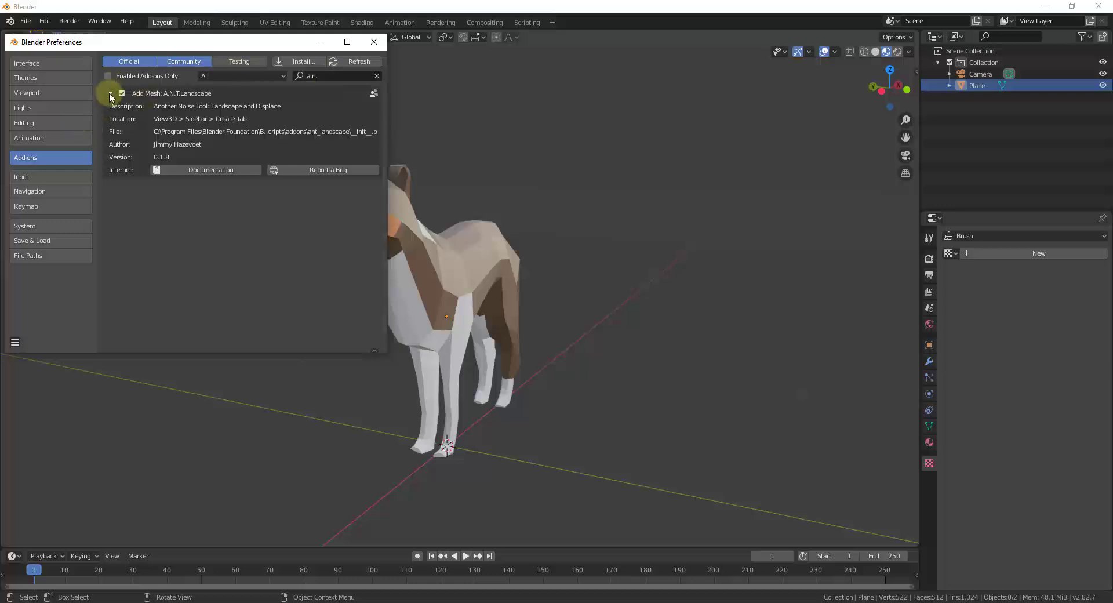
# Check the ticked A.N.T.Landscape add-on details, close Preferences and select the dog model
pyautogui.click(111, 95)
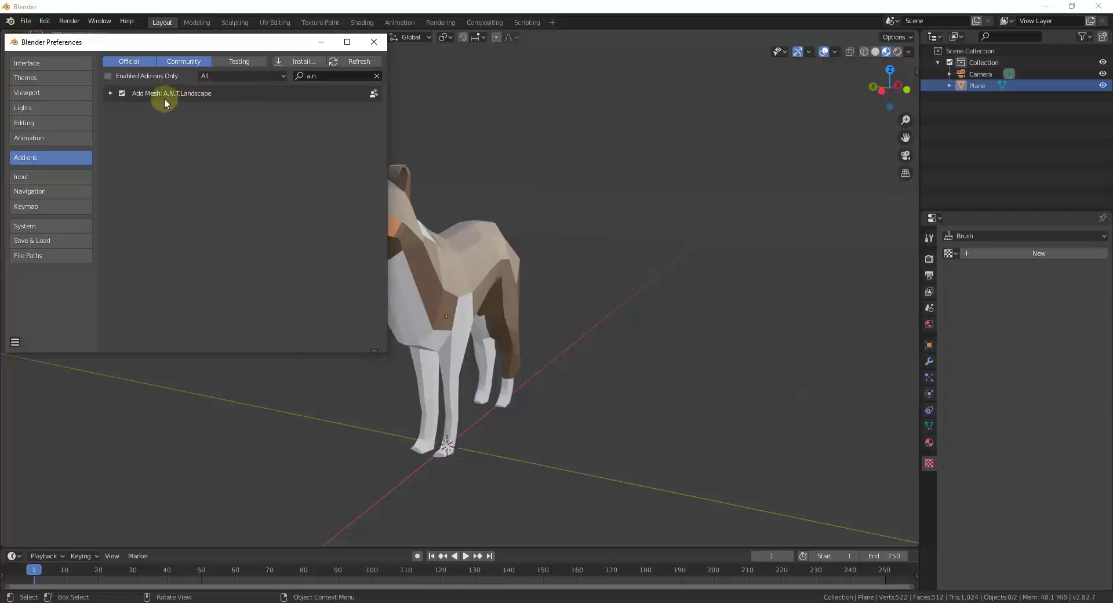
pyautogui.click(110, 93)
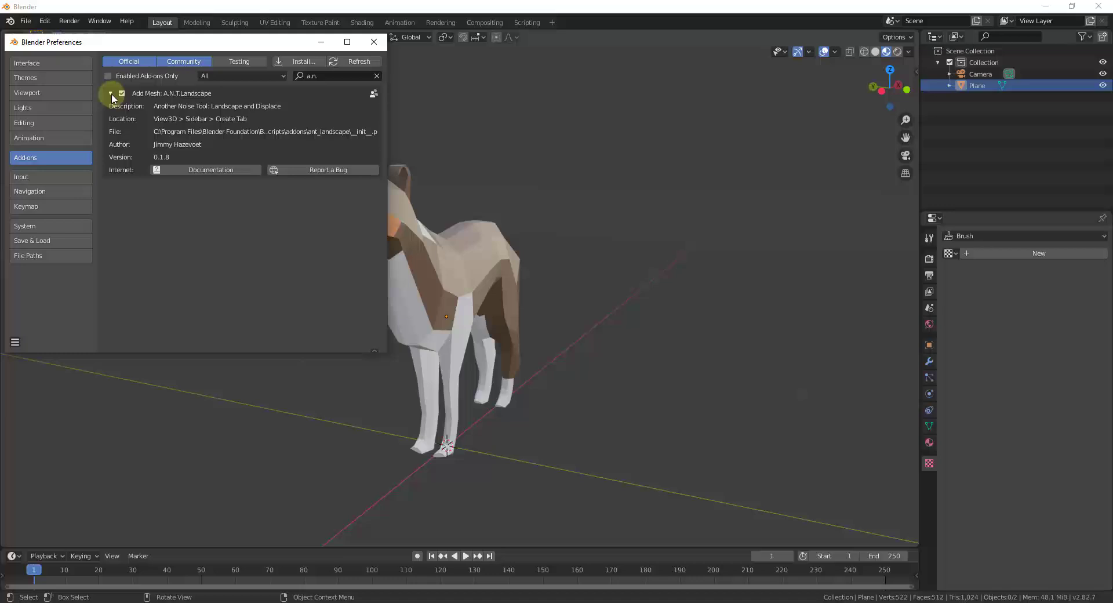
pyautogui.click(110, 94)
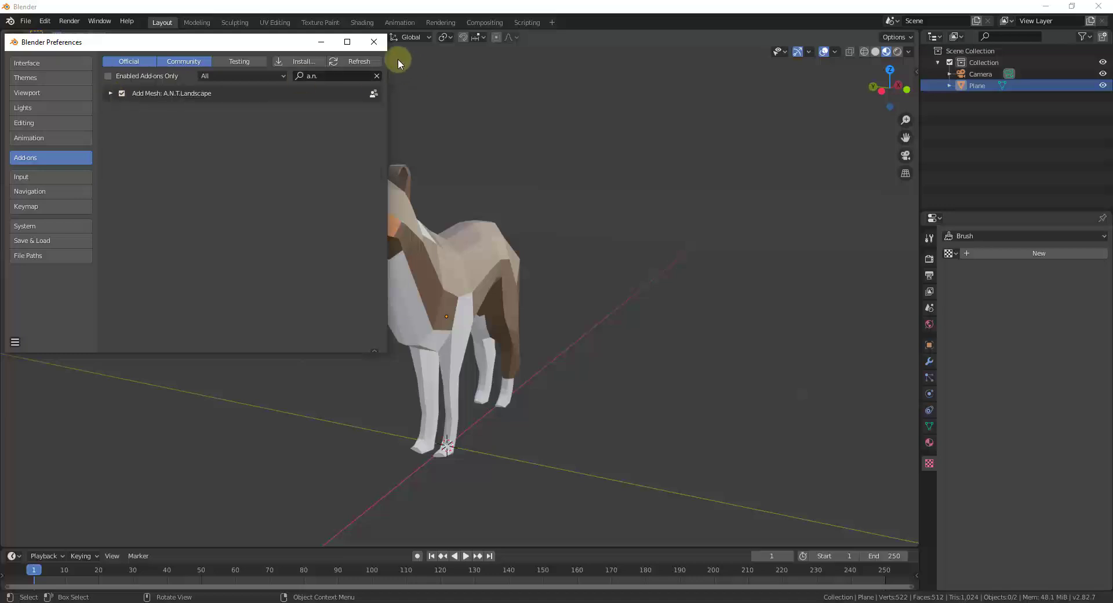
pyautogui.click(370, 43)
pyautogui.click(446, 267)
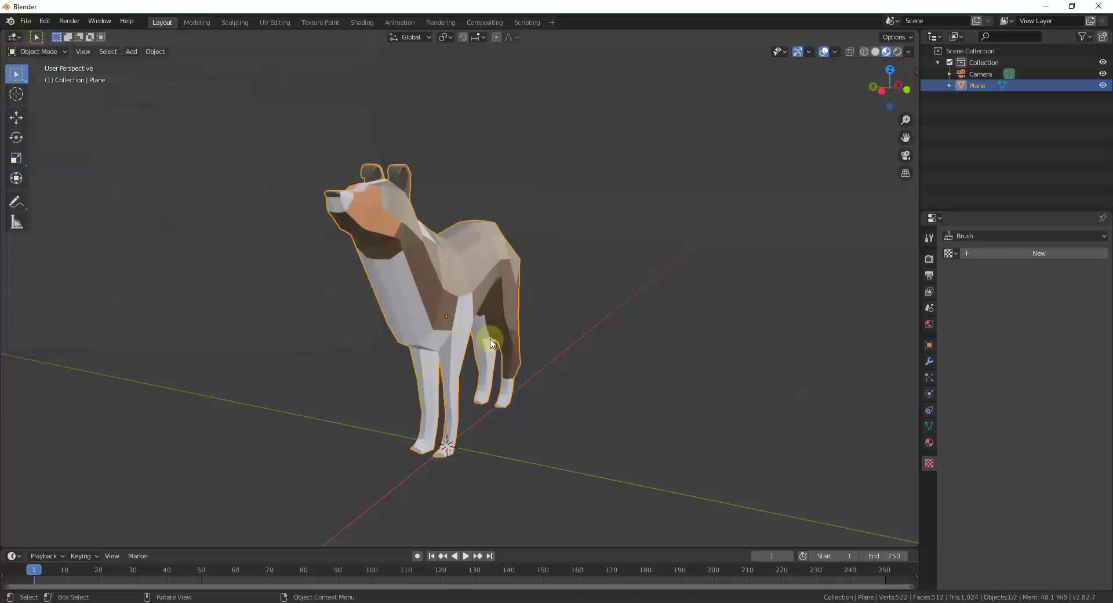
# Delete the dog and add a 128×128 Hetero Terrain A.N.T. Landscape mesh
pyautogui.press('Delete')
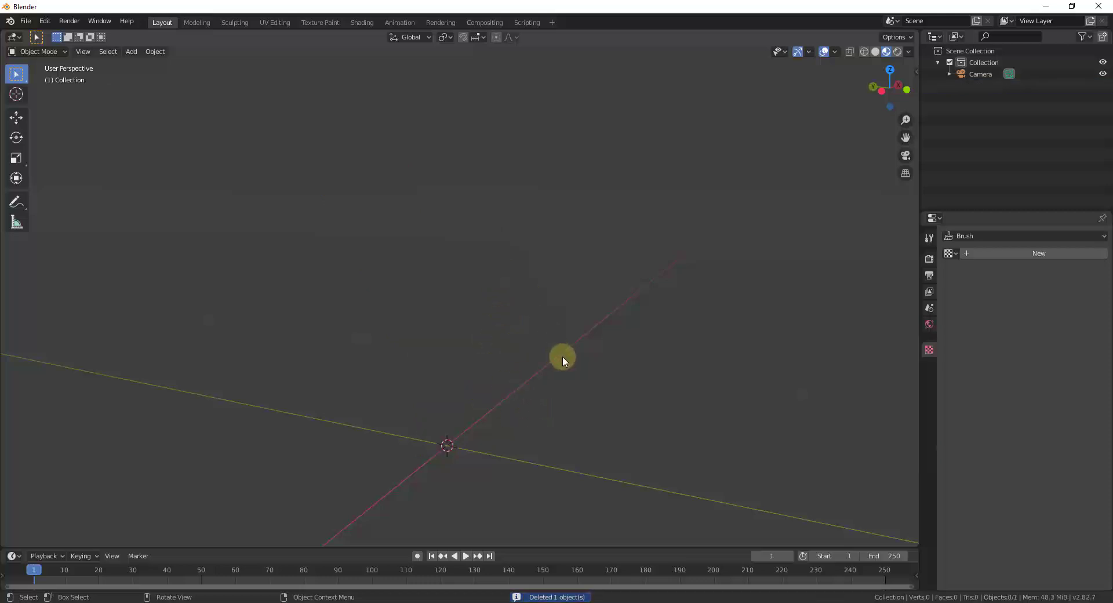
pyautogui.hotkey('shift', 'a')
pyautogui.moveTo(520, 378)
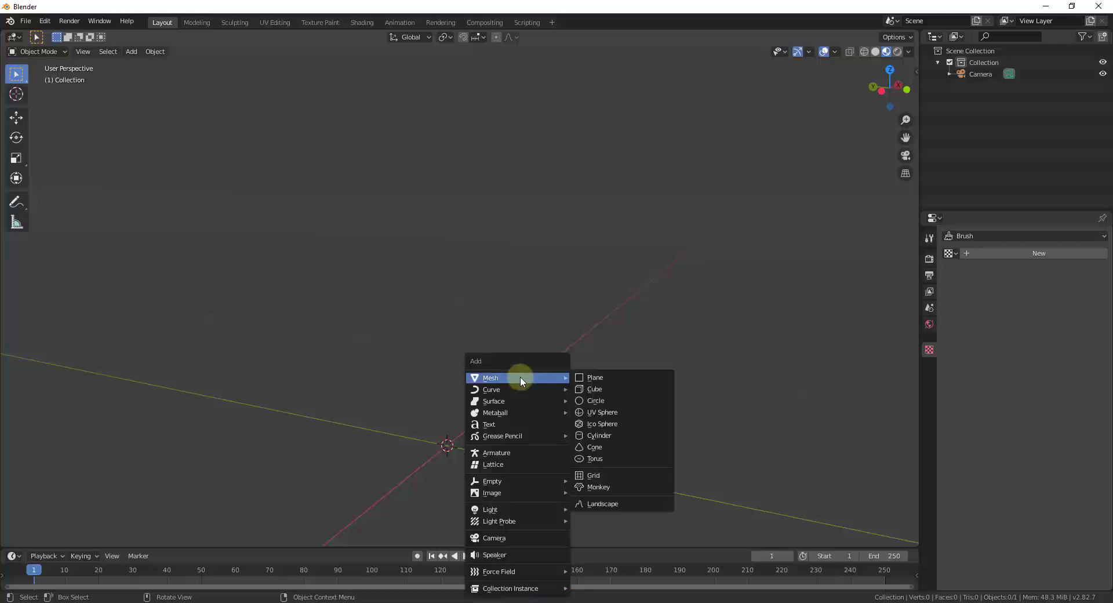
pyautogui.click(607, 505)
pyautogui.scroll(-5, 574, 316)
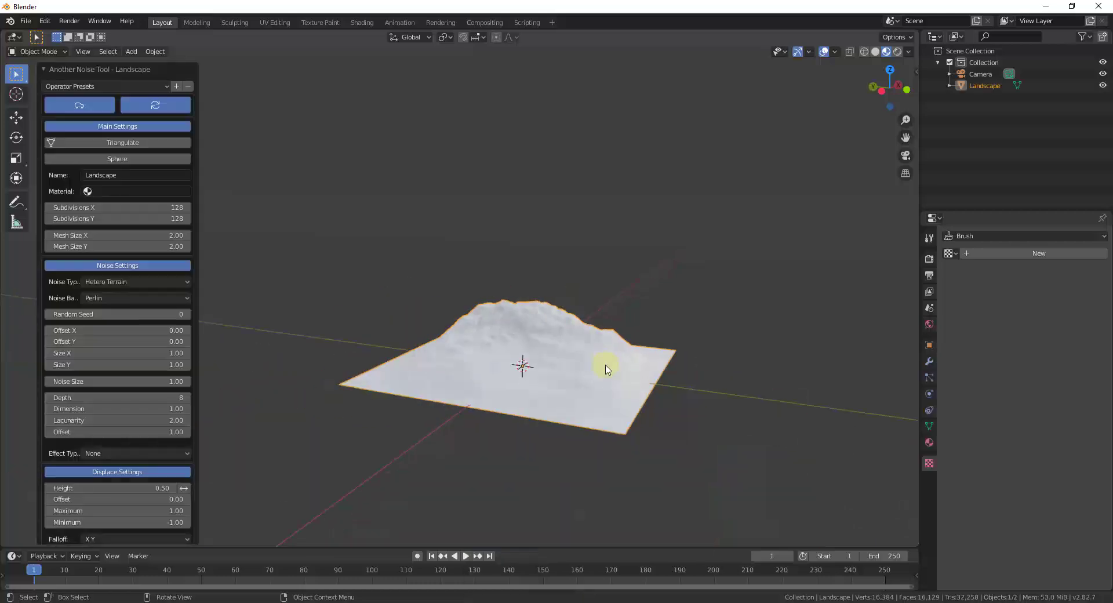
pyautogui.scroll(2, 611, 390)
pyautogui.moveTo(611, 390); pyautogui.dragTo(566, 360, button='middle')
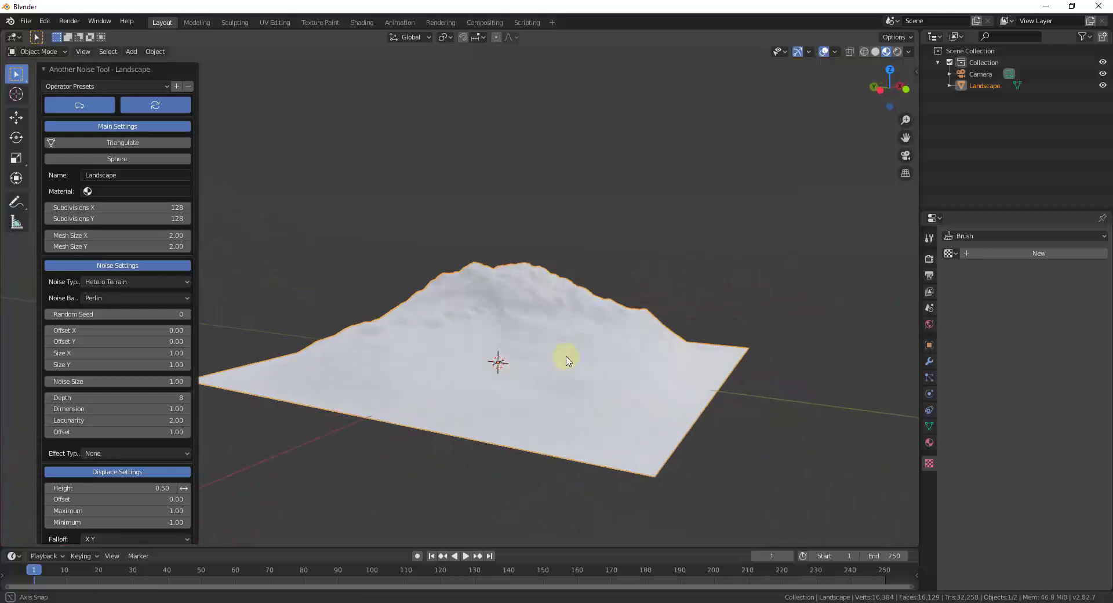
pyautogui.moveTo(360, 360); pyautogui.dragTo(458, 377, button='middle')
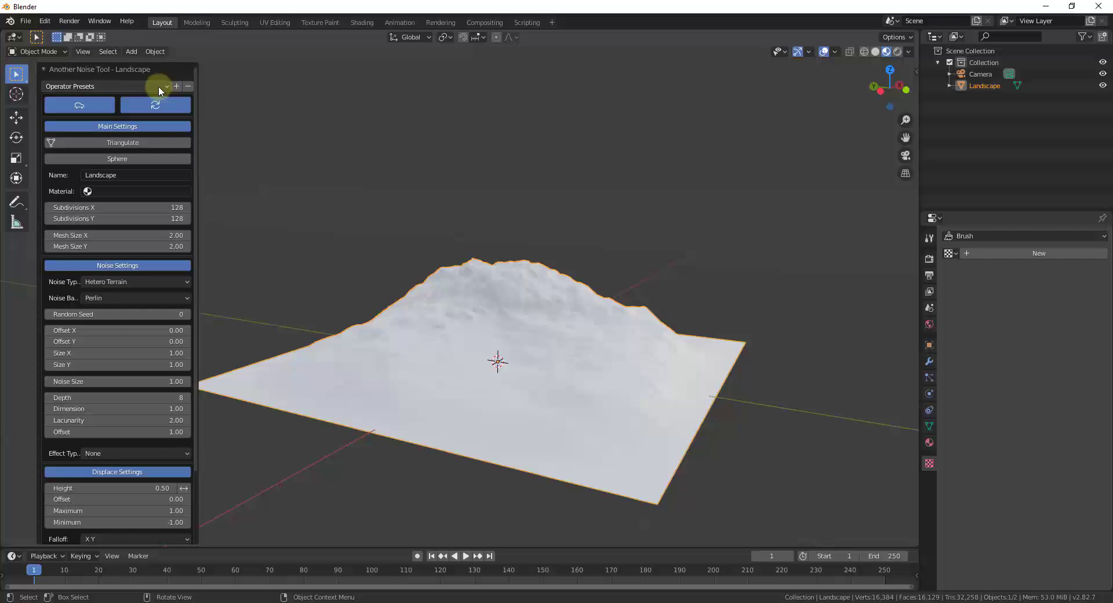
# Regenerate the landscape from the Canyons preset (New Perlin basis, seed 600, noise size 0.50)
pyautogui.moveTo(568, 374); pyautogui.dragTo(527, 288, button='middle')
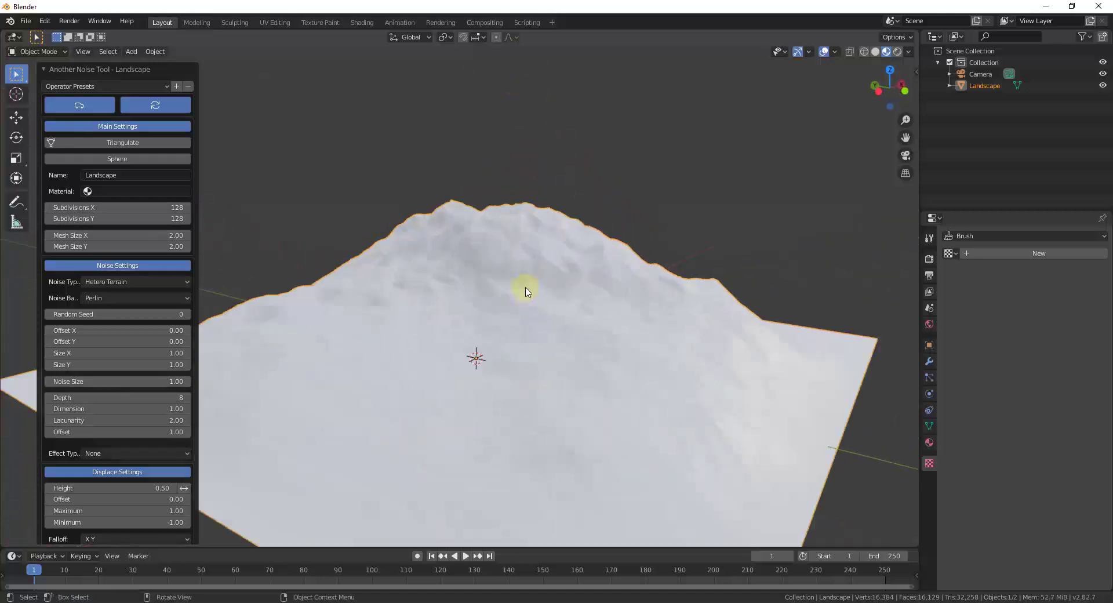
pyautogui.scroll(-5, 538, 285)
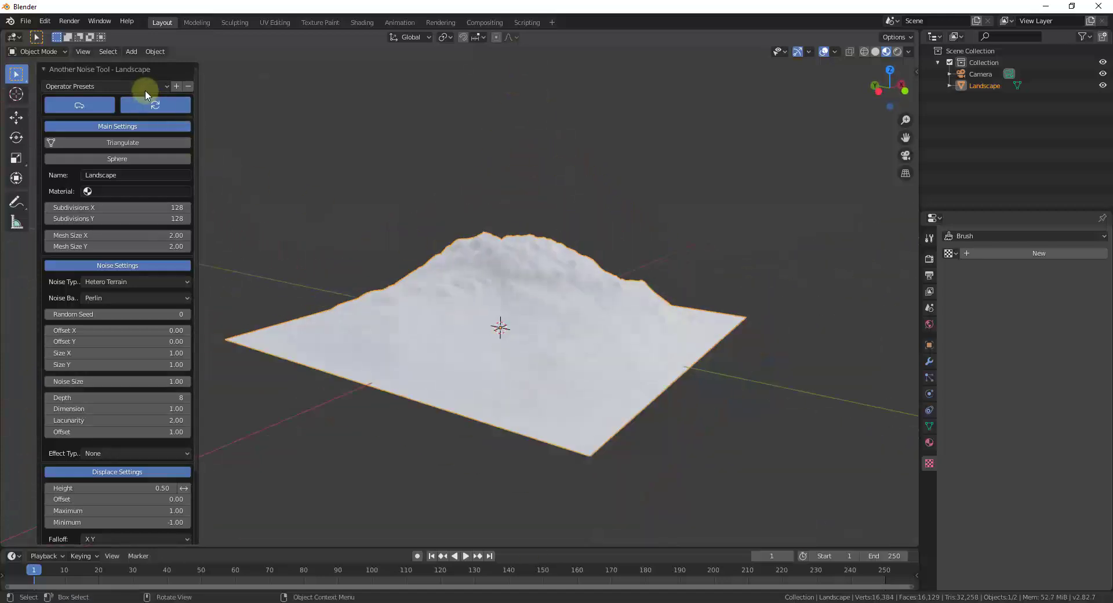
pyautogui.click(145, 88)
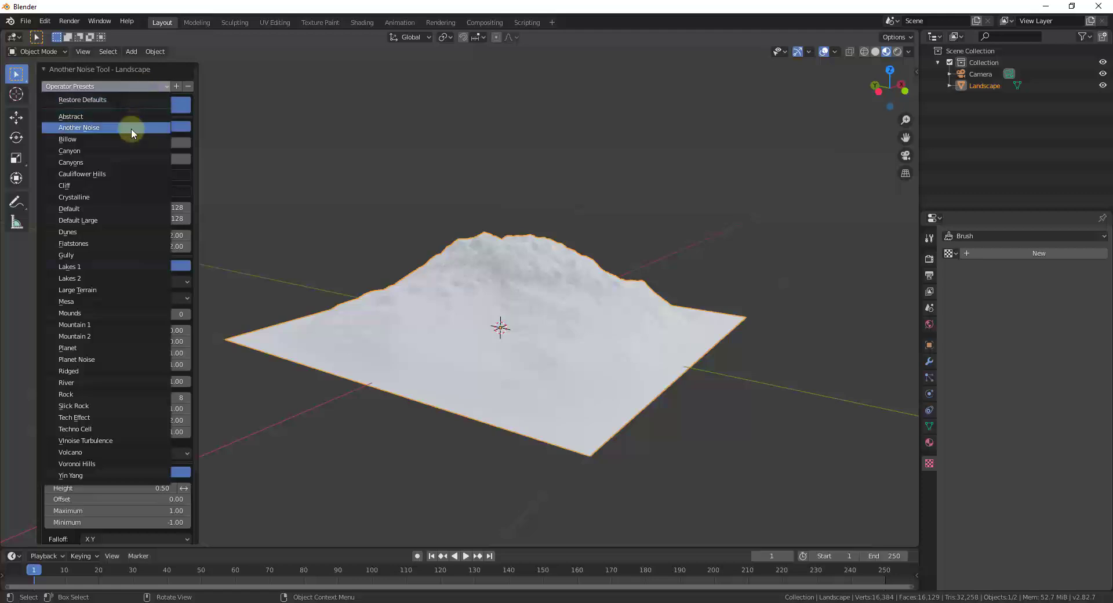
pyautogui.click(89, 162)
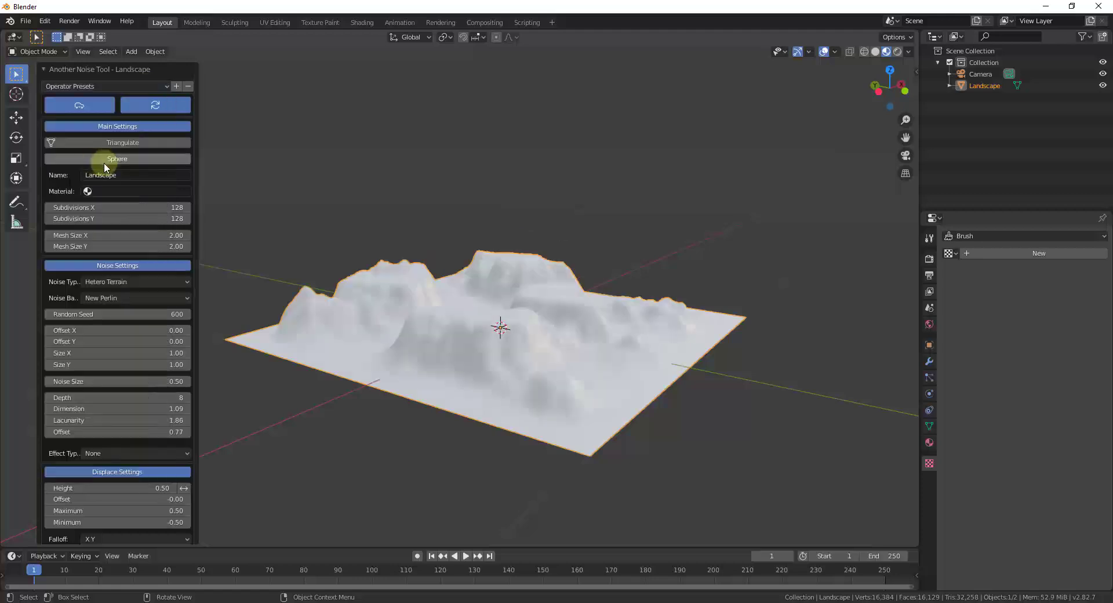
pyautogui.moveTo(532, 344); pyautogui.dragTo(452, 356, button='middle')
pyautogui.scroll(5, 453, 356)
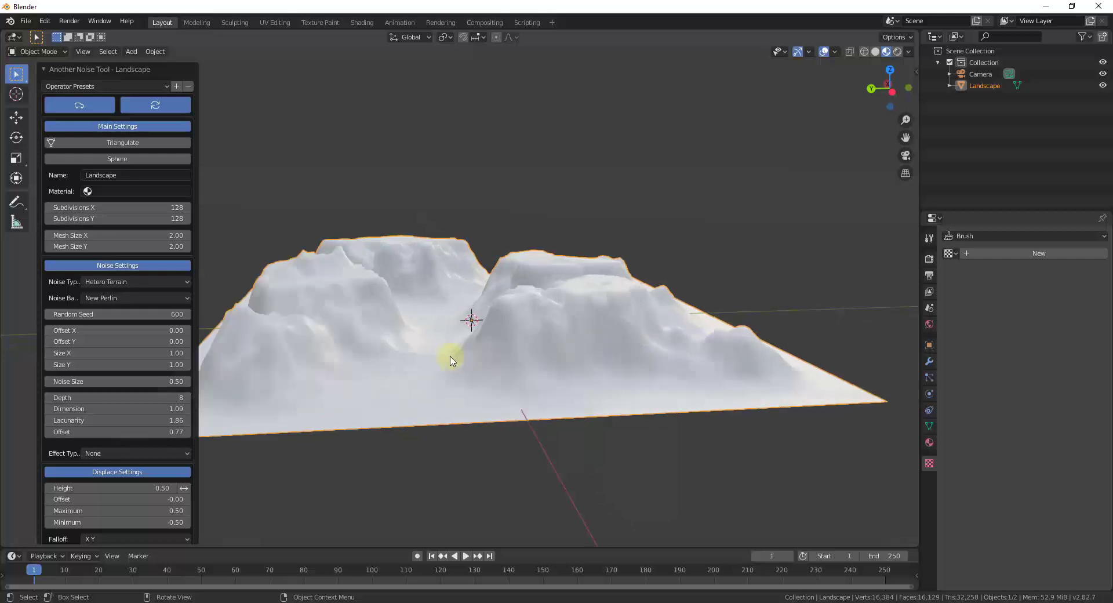
pyautogui.moveTo(603, 335); pyautogui.dragTo(529, 311, button='middle')
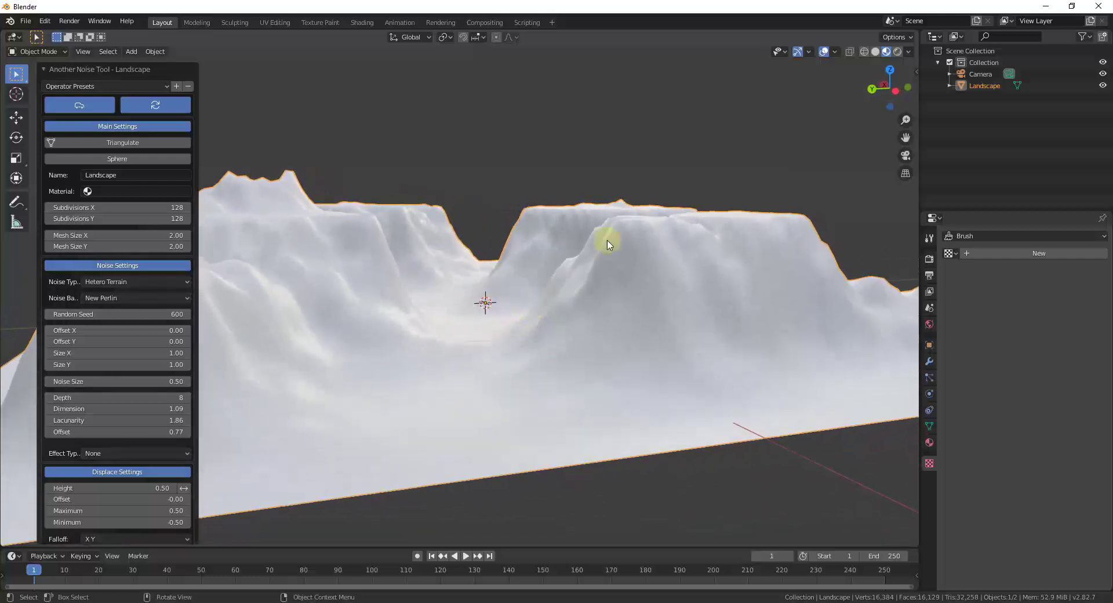
# Turn on the wireframe overlay for the landscape
pyautogui.click(835, 52)
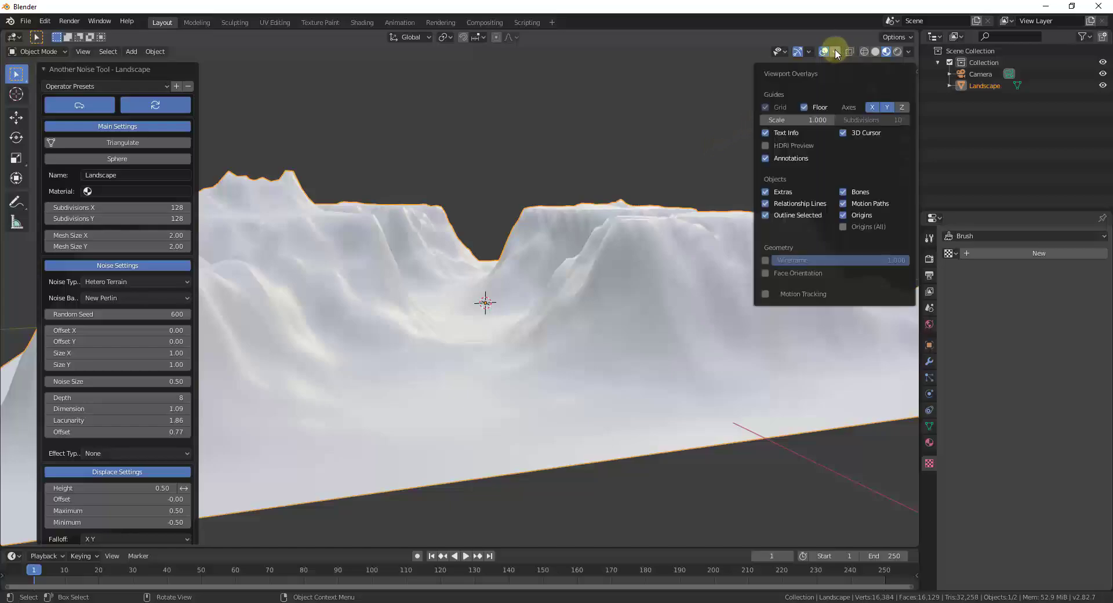
pyautogui.click(766, 262)
pyautogui.moveTo(659, 319)
pyautogui.mouseDown(button='middle')
pyautogui.moveTo(646, 324)
pyautogui.moveTo(606, 474)
pyautogui.moveTo(636, 310)
pyautogui.moveTo(650, 322)
pyautogui.mouseUp(button='middle')
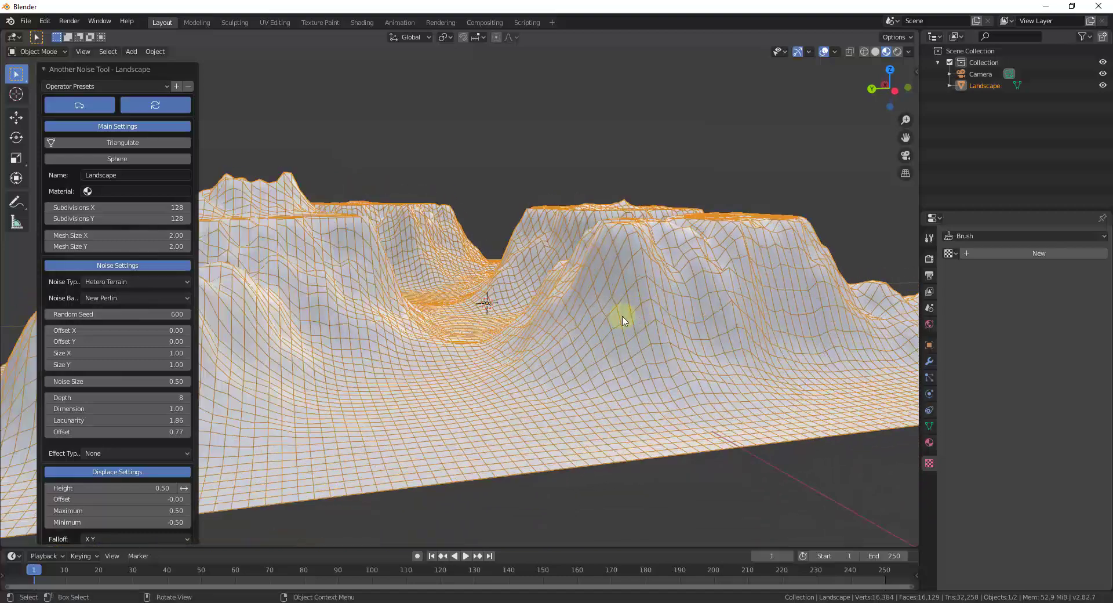
# Apply the Lakes 1 preset, which adds a water plane
pyautogui.click(109, 86)
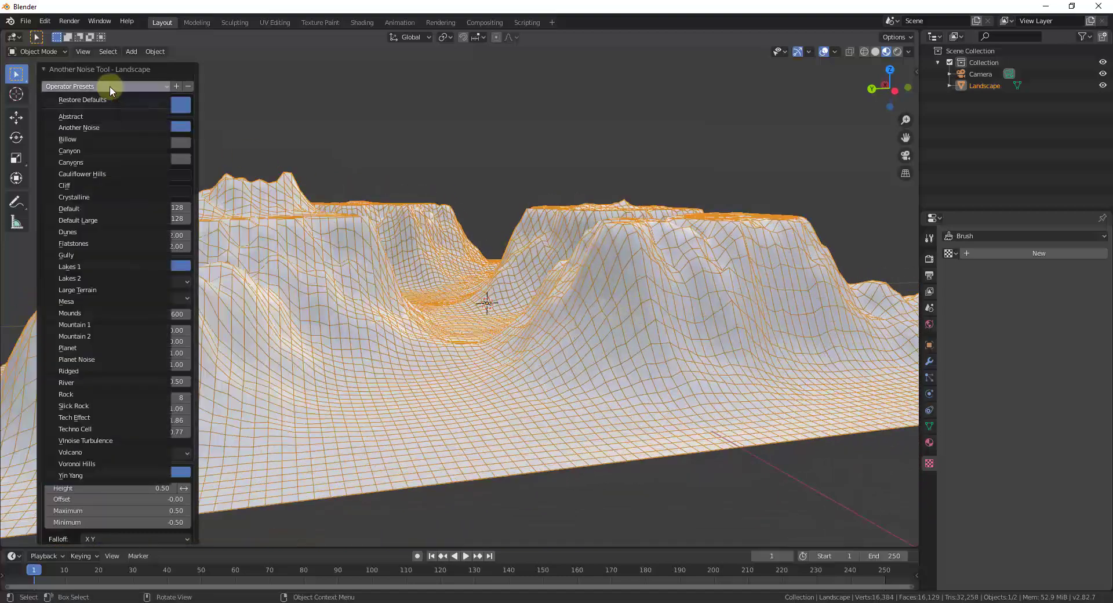
pyautogui.click(105, 265)
pyautogui.moveTo(641, 383); pyautogui.dragTo(714, 413, button='middle')
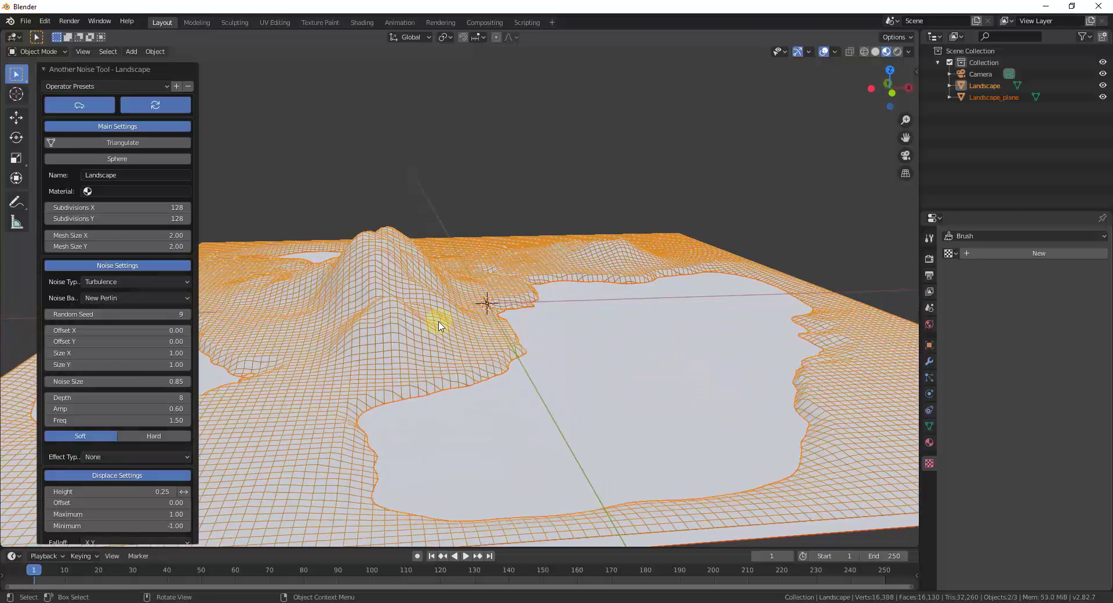
# Apply the hard Turbulence preset: Blender basis, seed 13, noise size 0.78
pyautogui.click(84, 86)
pyautogui.click(98, 237)
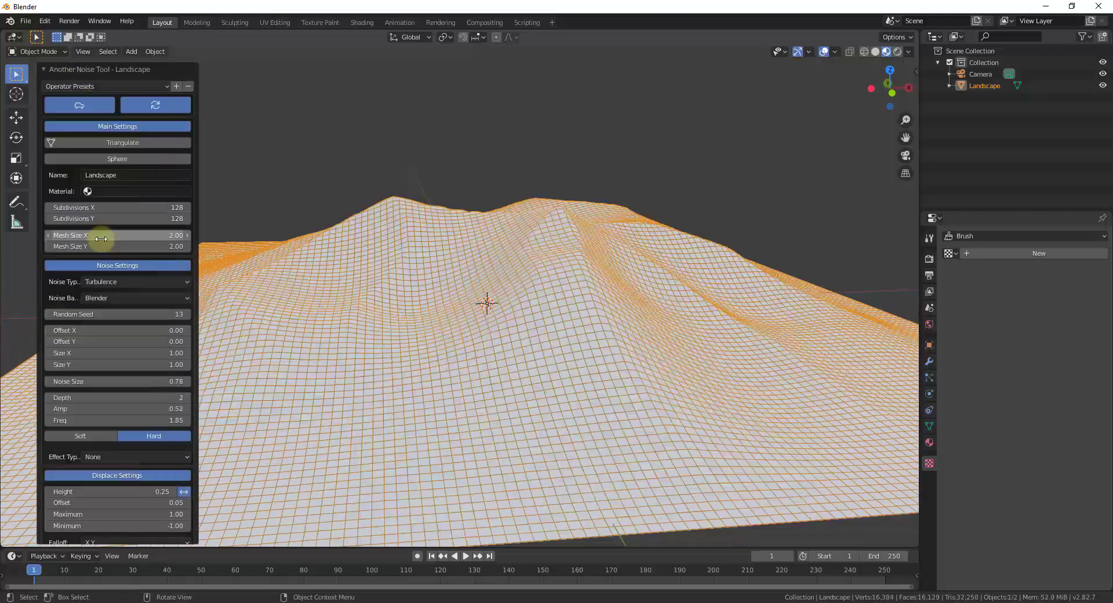
pyautogui.moveTo(397, 322); pyautogui.dragTo(765, 310, button='middle')
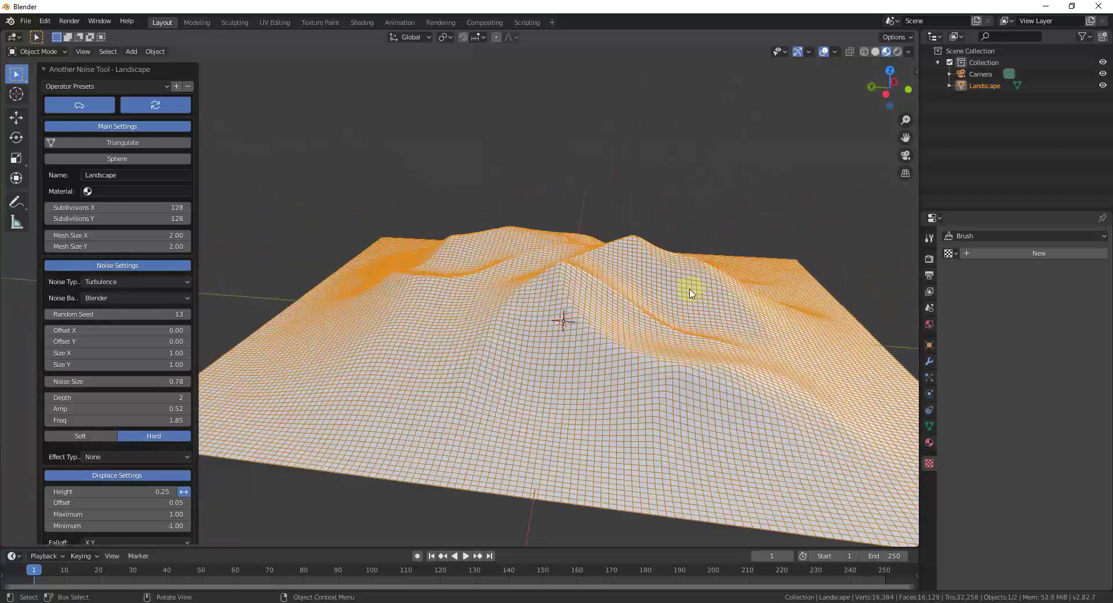
# Apply the Planet Noise preset: 256×128 subdivisions, depth 8, soft noise, height 0.10
pyautogui.click(94, 86)
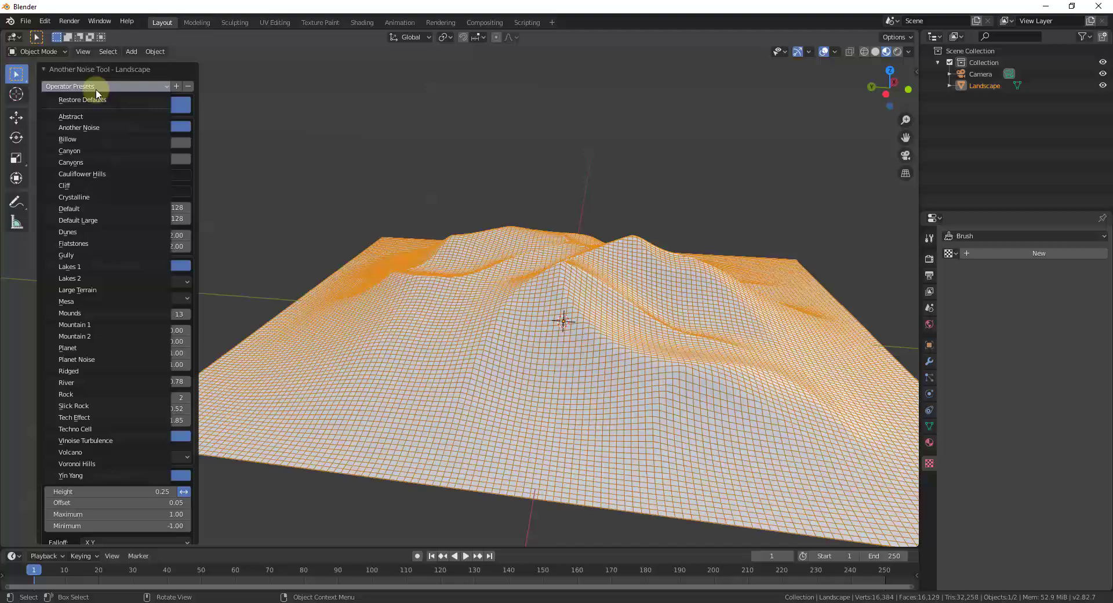
pyautogui.click(94, 359)
pyautogui.moveTo(579, 316); pyautogui.dragTo(541, 293, button='middle')
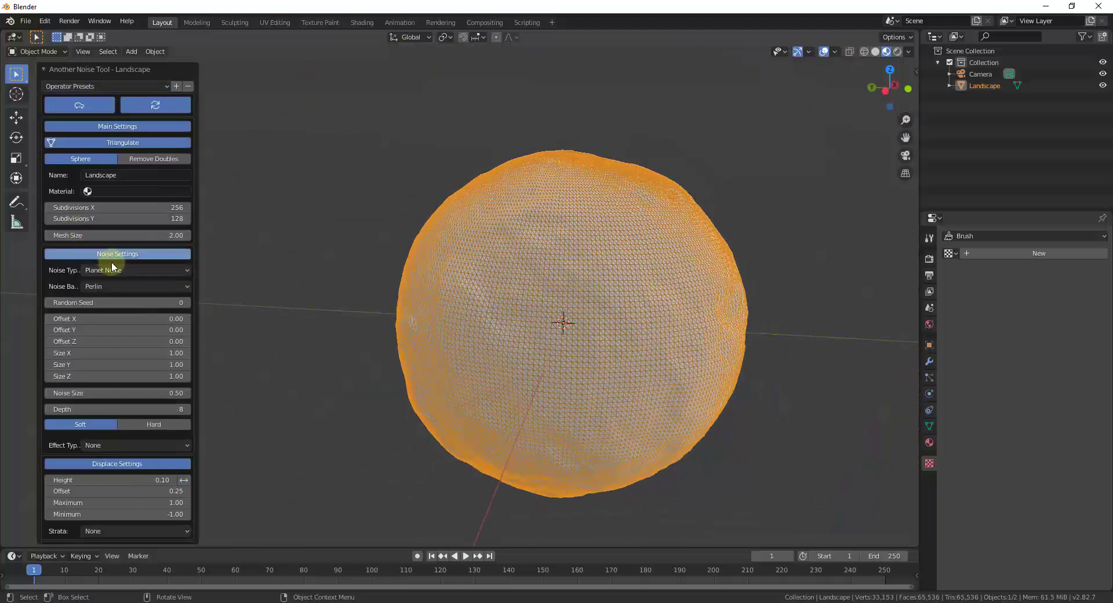
pyautogui.click(95, 86)
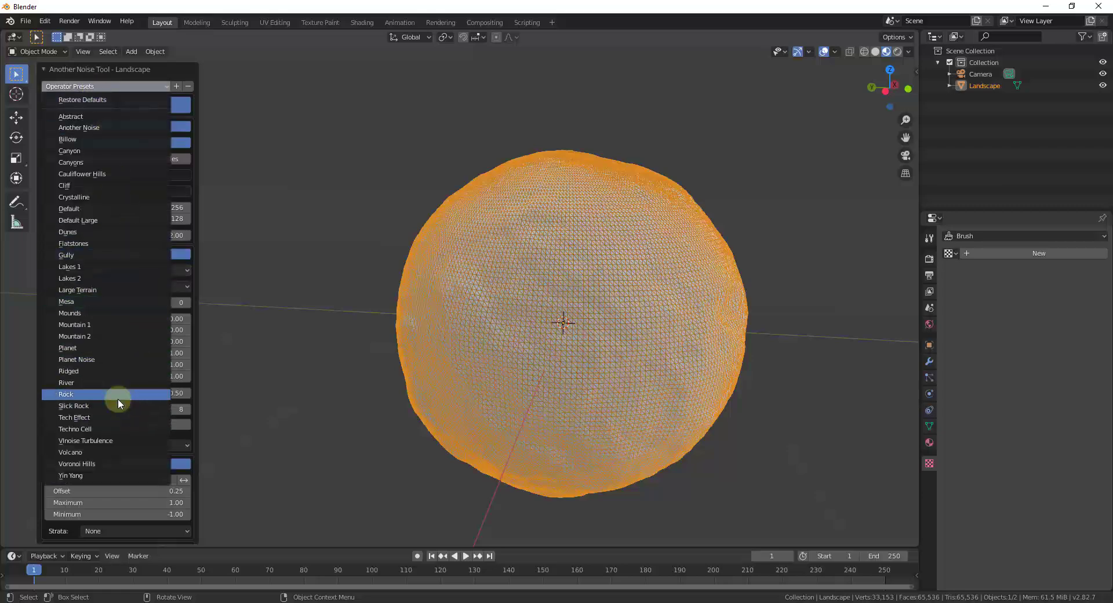
pyautogui.click(91, 290)
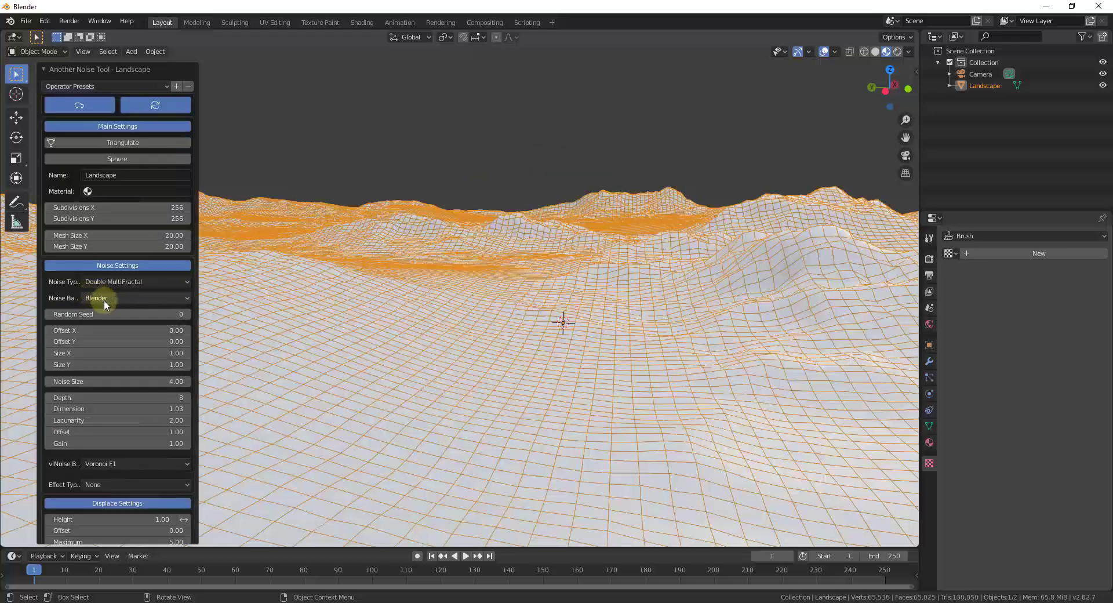
pyautogui.moveTo(453, 316); pyautogui.dragTo(628, 330, button='middle')
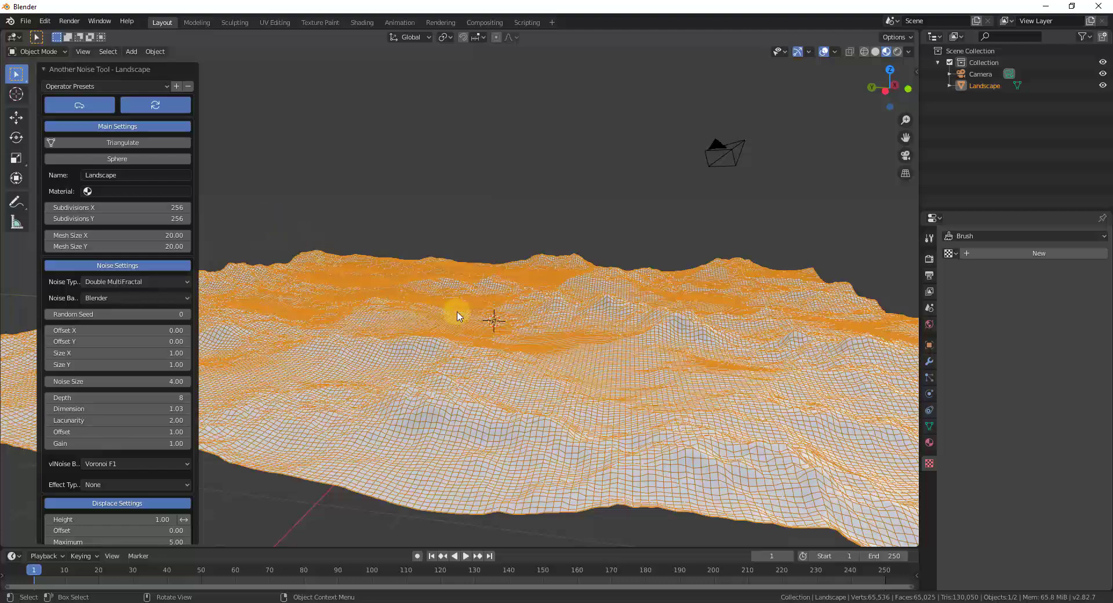
pyautogui.moveTo(497, 320); pyautogui.dragTo(515, 349, button='middle')
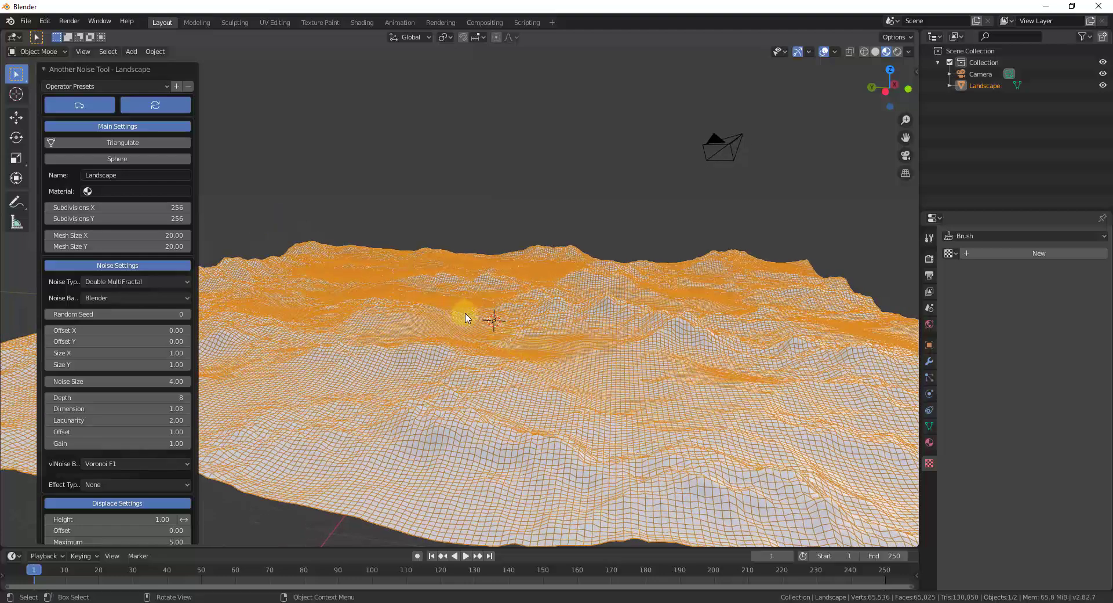
pyautogui.click(85, 106)
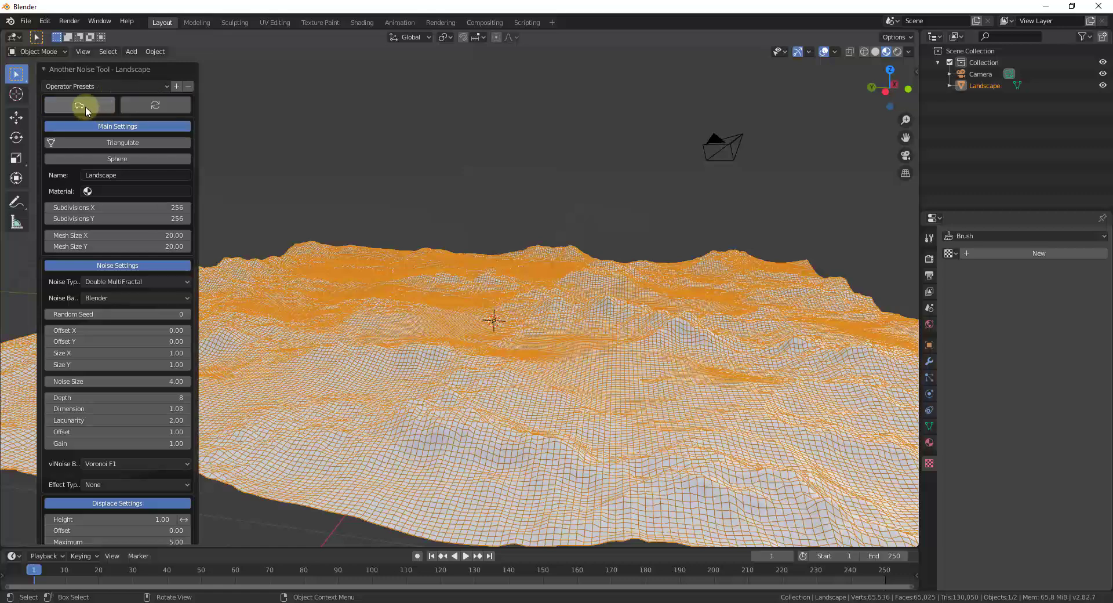
pyautogui.click(87, 106)
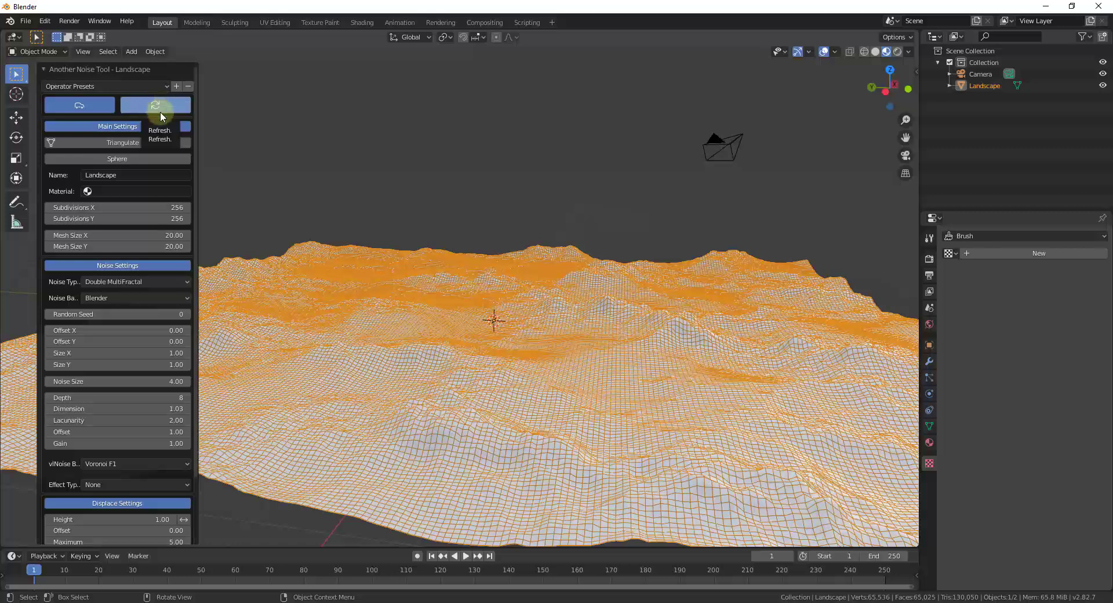
pyautogui.click(113, 143)
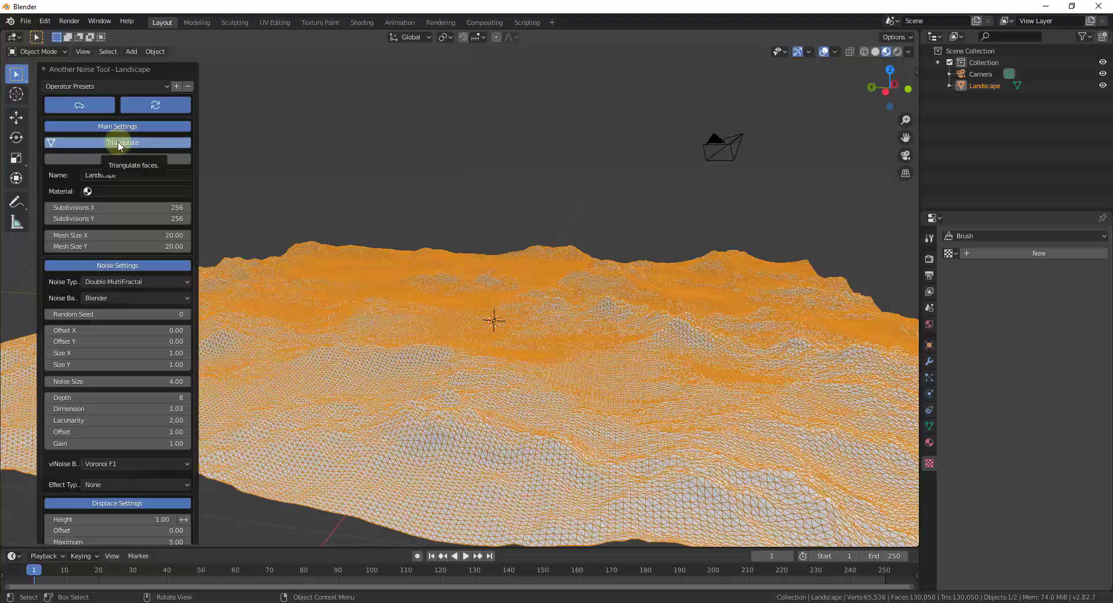
pyautogui.click(118, 142)
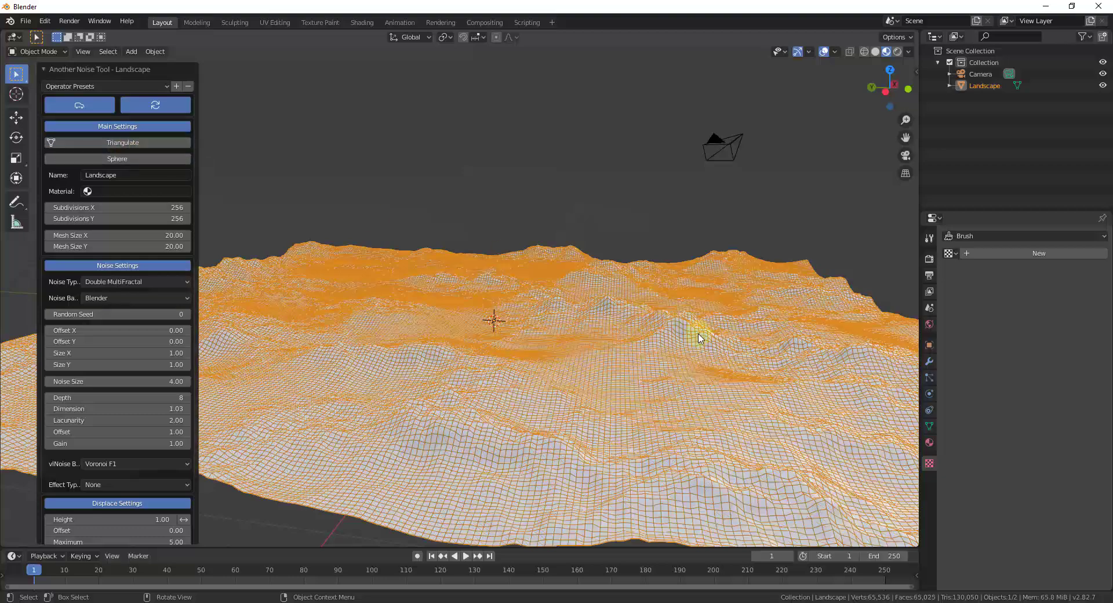
pyautogui.moveTo(763, 360); pyautogui.dragTo(539, 316, button='middle')
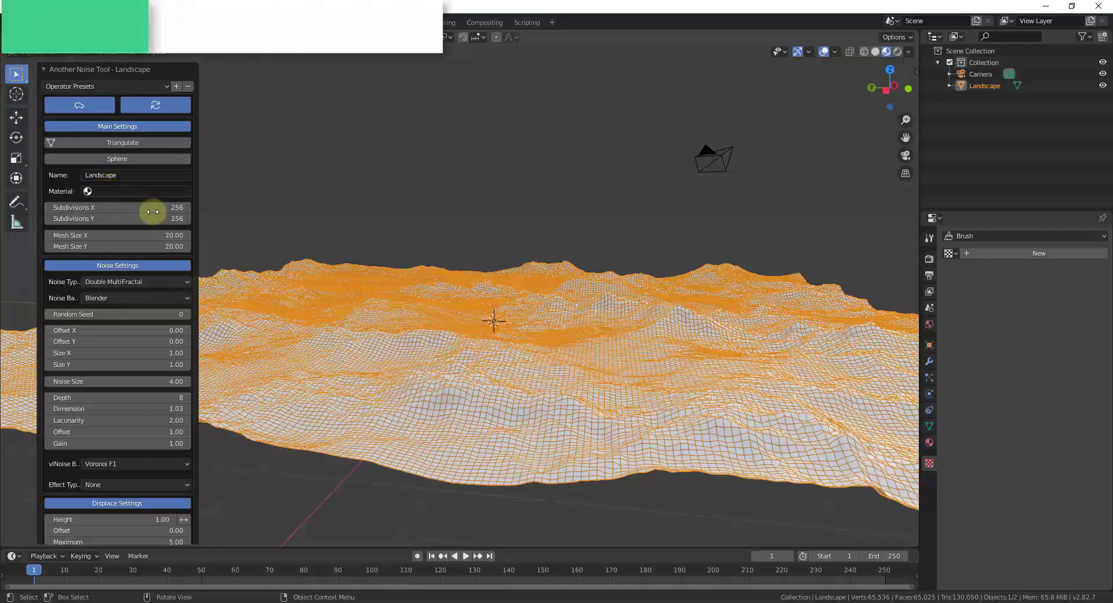
pyautogui.moveTo(487, 301); pyautogui.dragTo(536, 317, button='middle')
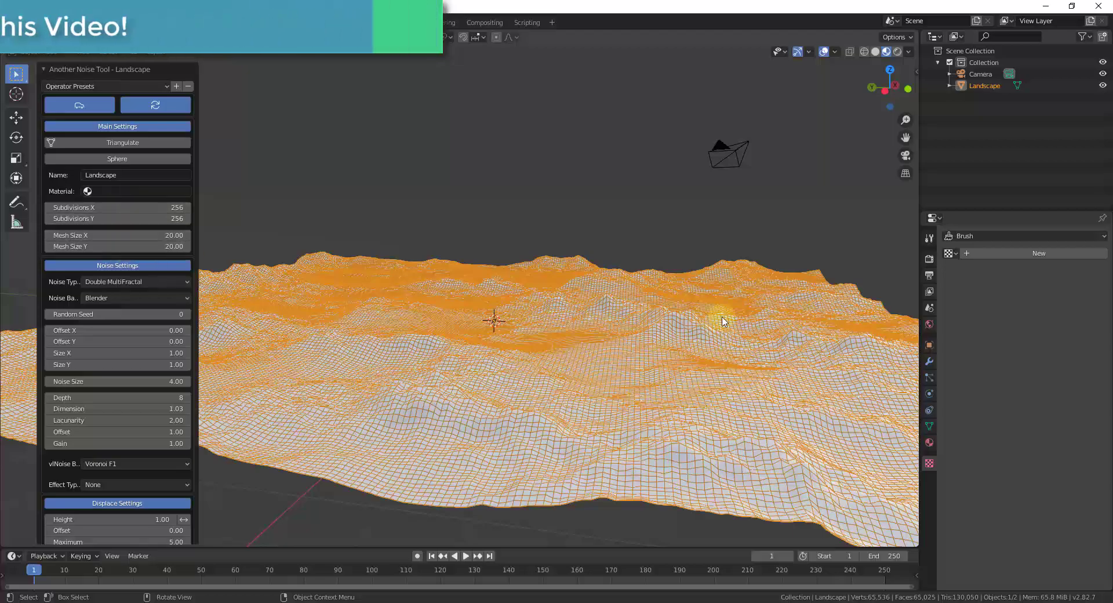
pyautogui.moveTo(717, 318); pyautogui.dragTo(622, 338, button='middle')
pyautogui.scroll(-4, 622, 338)
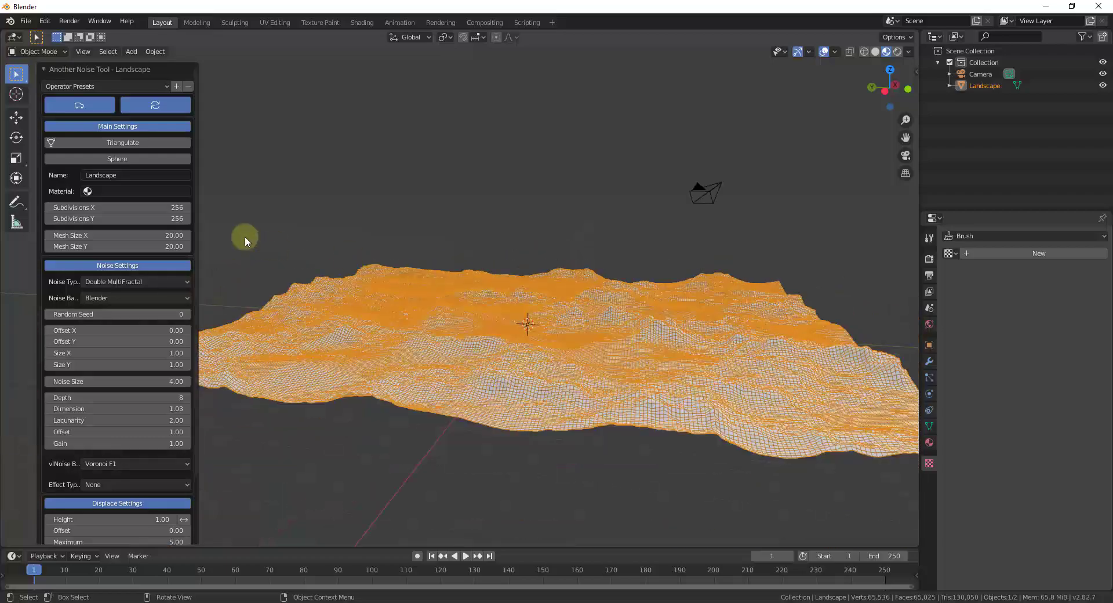
pyautogui.scroll(3, 481, 358)
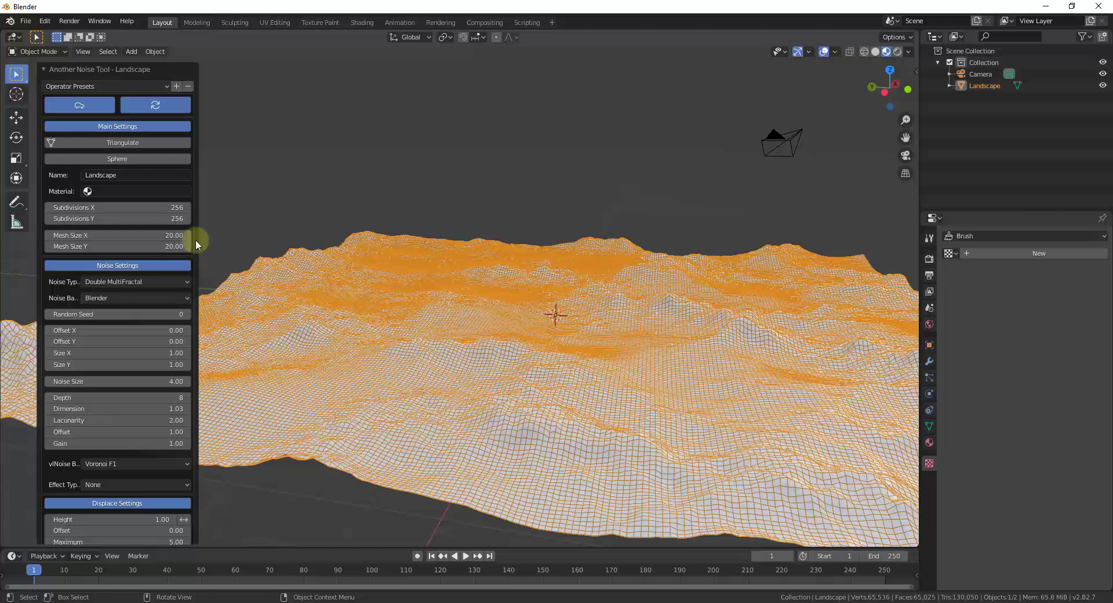
# Set Subdivisions X and Y to 64 for a coarser terrain mesh
pyautogui.click(156, 208)
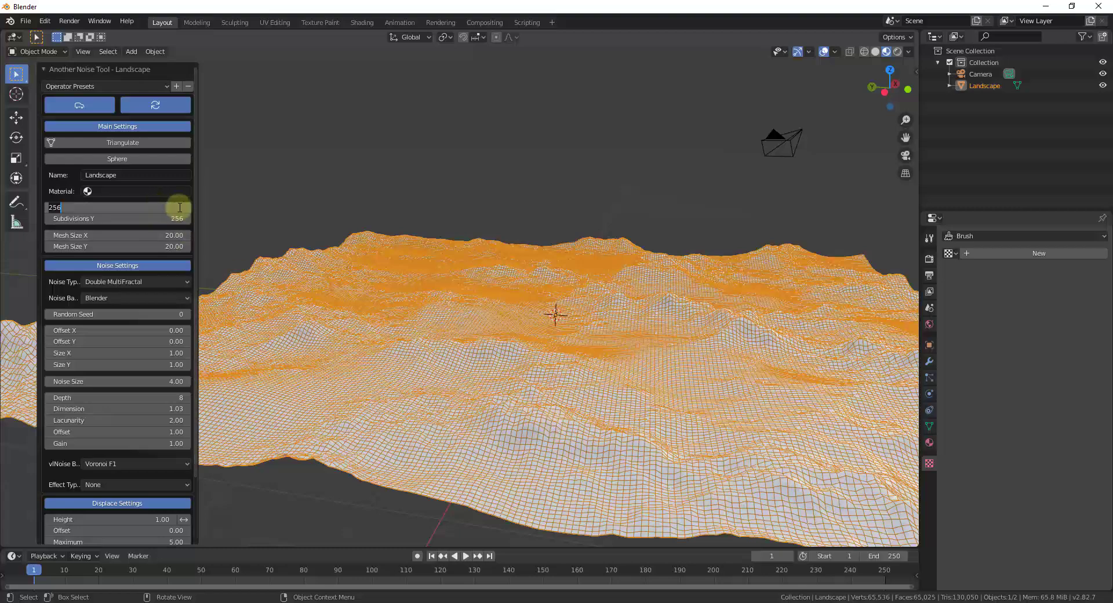
pyautogui.write('64')
pyautogui.press('Tab')
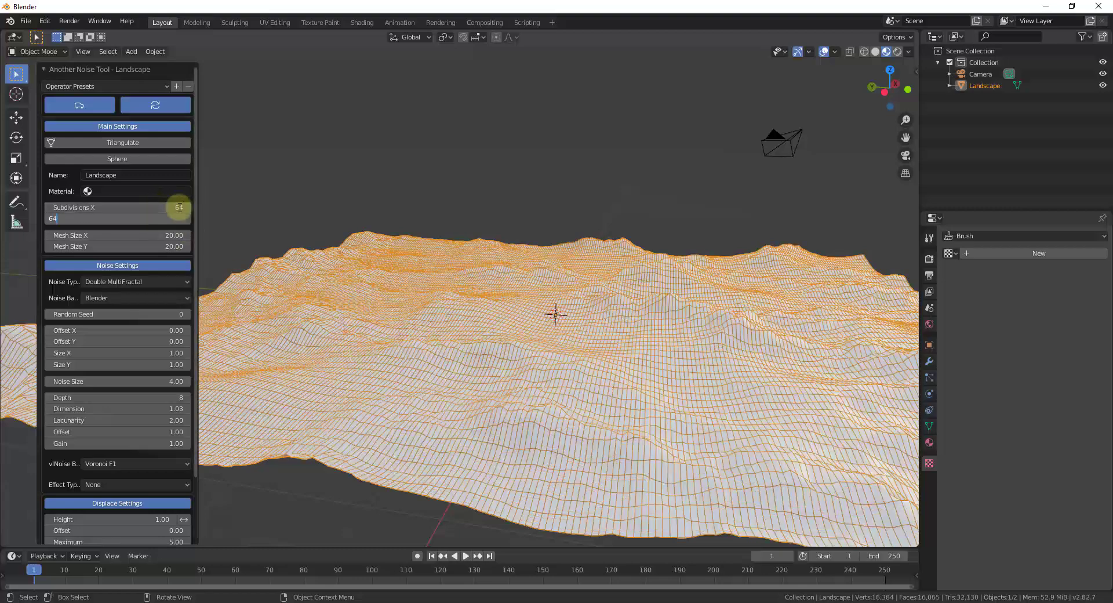
pyautogui.press('Return')
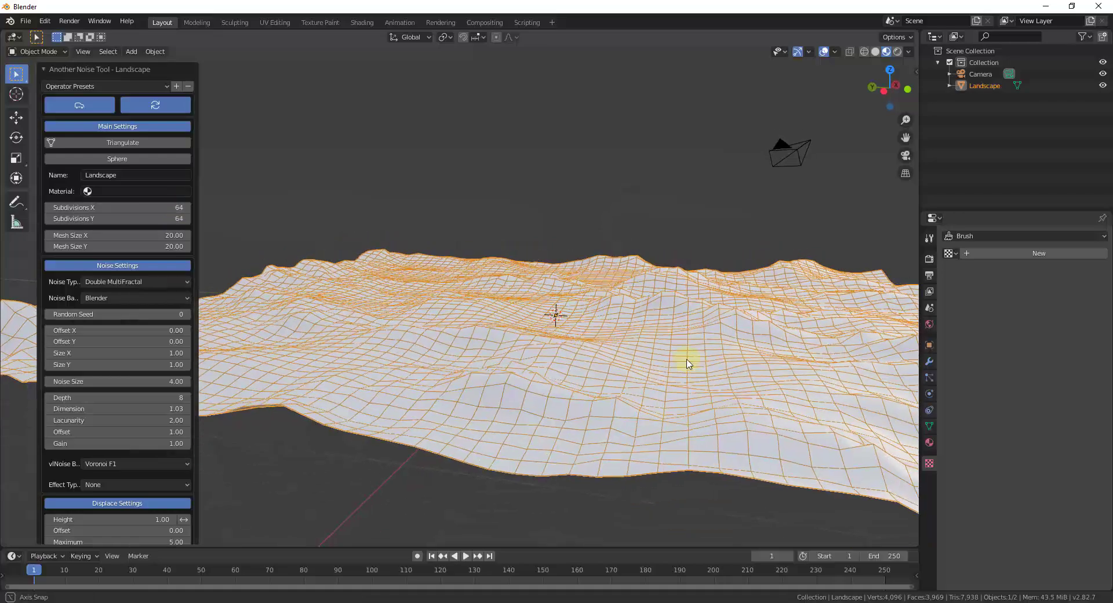
pyautogui.moveTo(687, 363)
pyautogui.mouseDown(button='middle')
pyautogui.moveTo(527, 303)
pyautogui.moveTo(621, 318)
pyautogui.moveTo(676, 402)
pyautogui.moveTo(681, 366)
pyautogui.mouseUp(button='middle')
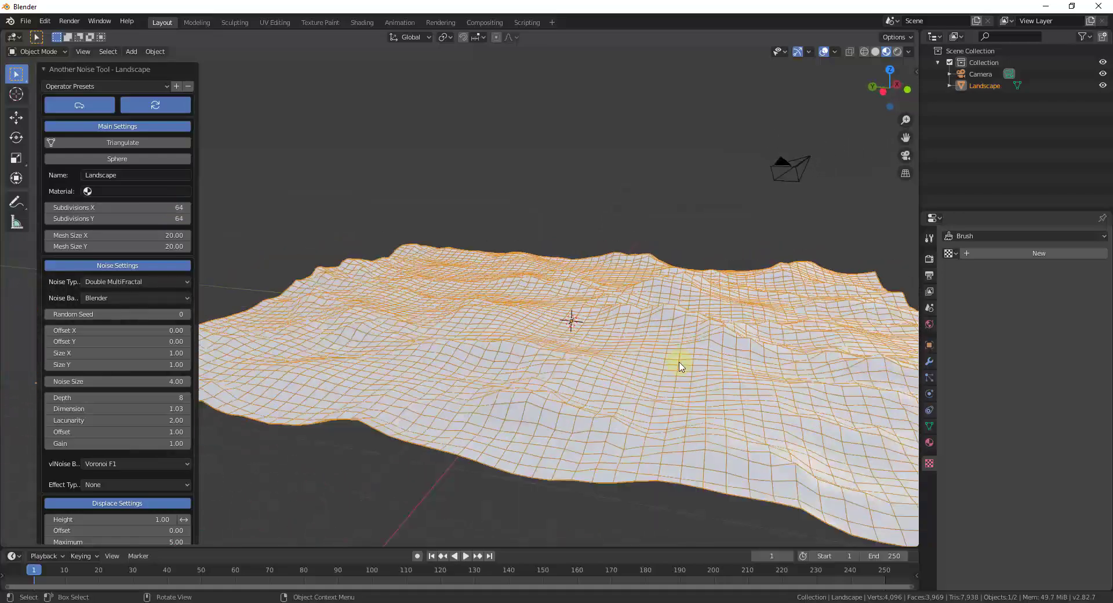
pyautogui.scroll(1, 681, 367)
pyautogui.moveTo(671, 367); pyautogui.dragTo(560, 358, button='middle')
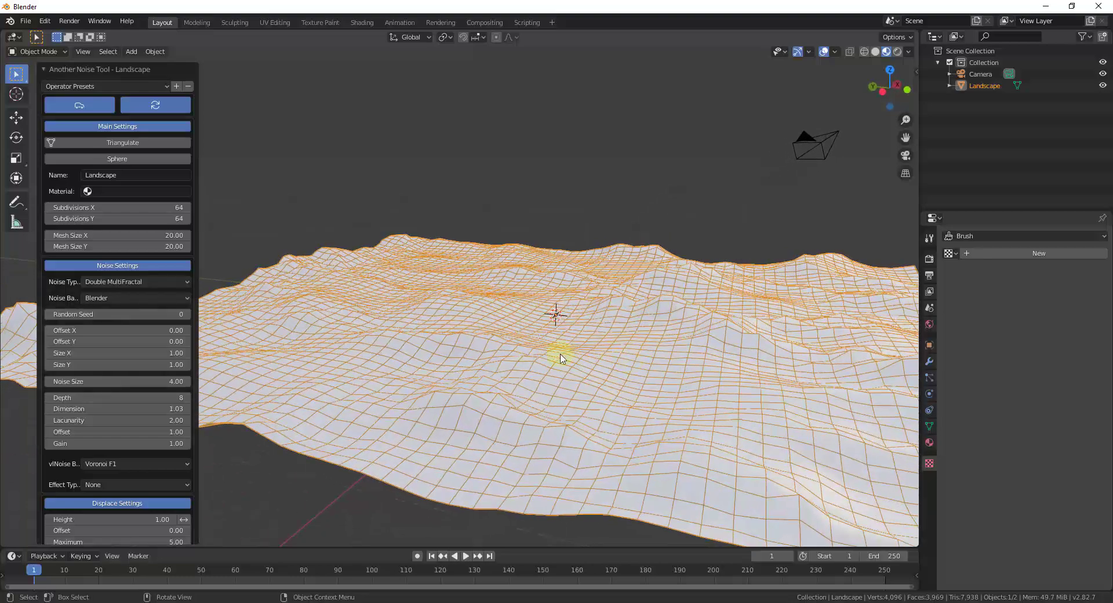
pyautogui.click(158, 207)
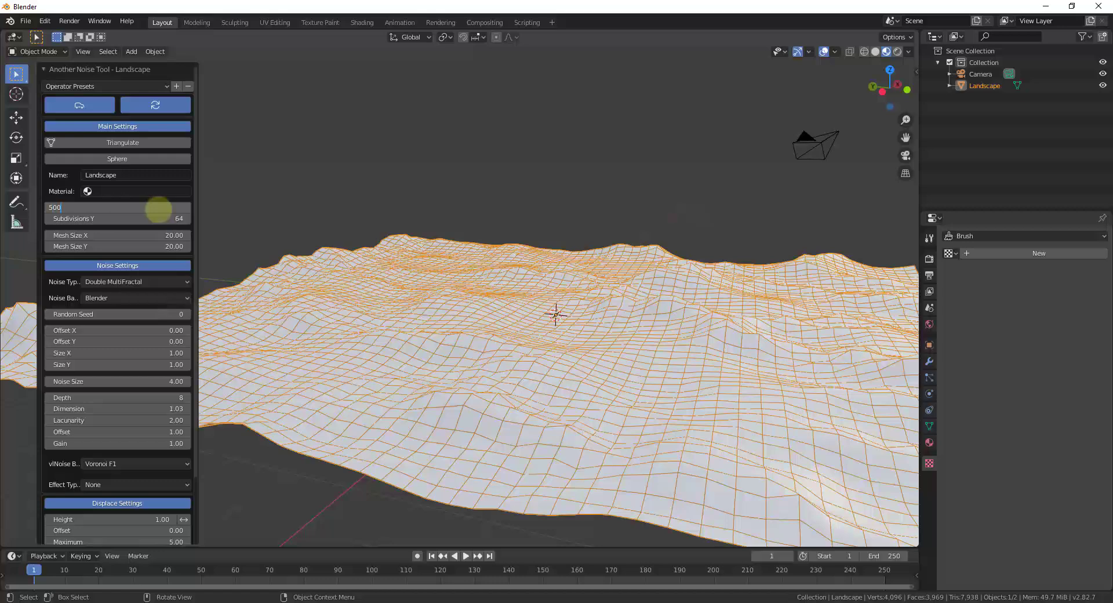
# Set Subdivisions X and Y to 500, giving a dense 250,000-vertex landscape
pyautogui.press('Tab')
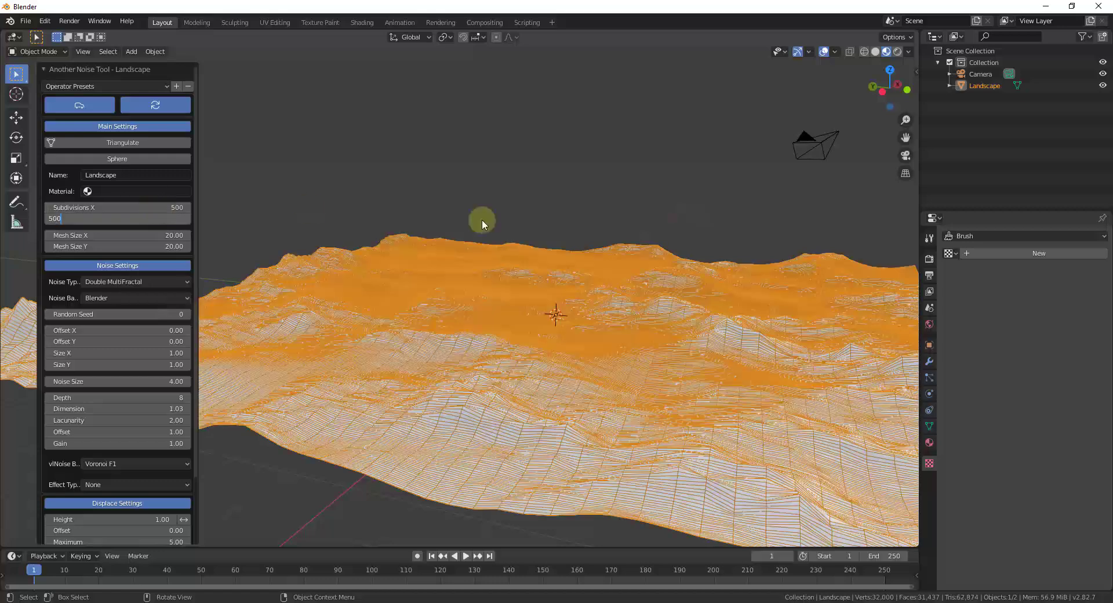
pyautogui.write('500')
pyautogui.press('Return')
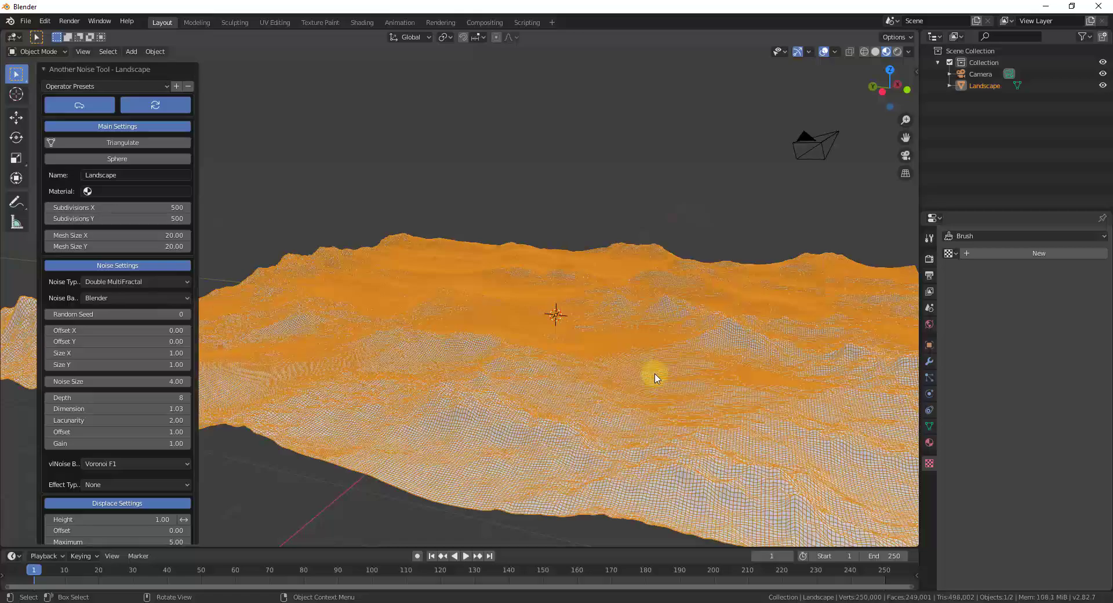
pyautogui.scroll(-6, 666, 366)
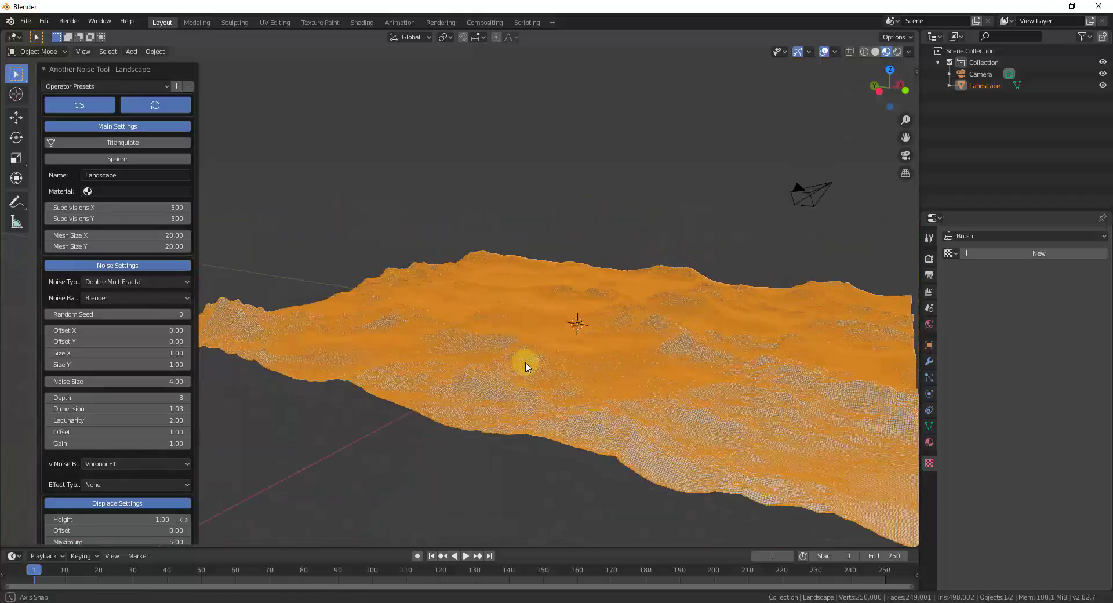
pyautogui.scroll(4, 642, 372)
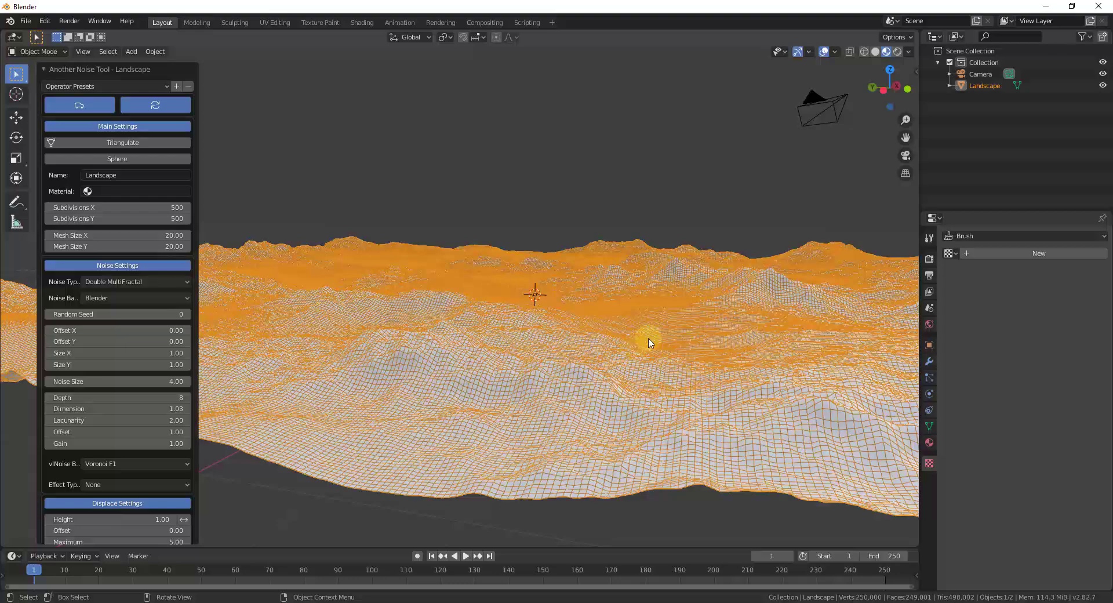
pyautogui.scroll(2, 614, 343)
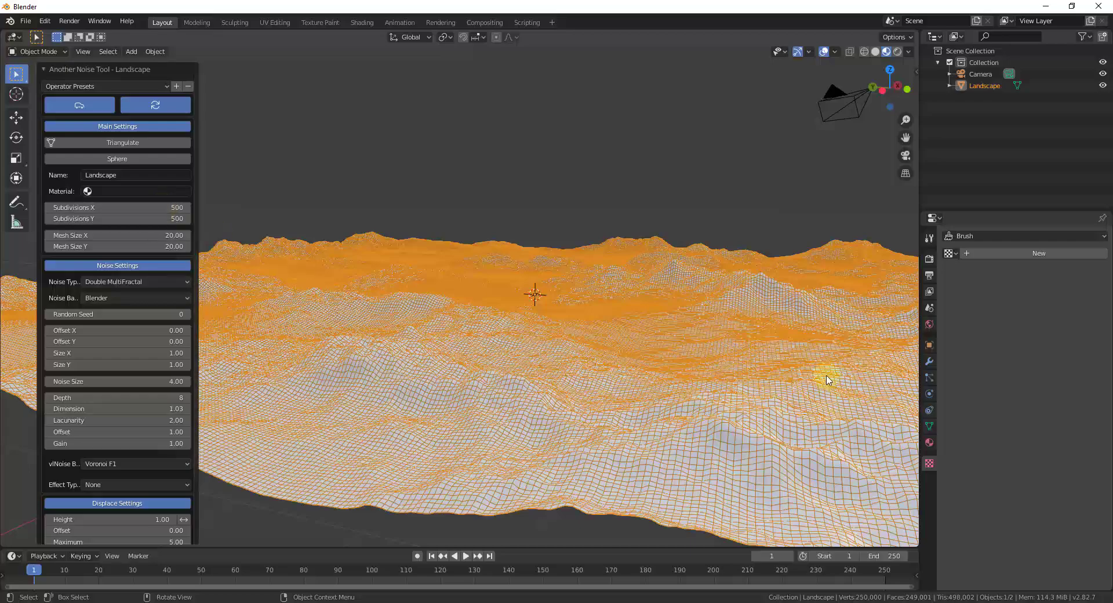
pyautogui.moveTo(825, 378); pyautogui.dragTo(719, 387, button='middle')
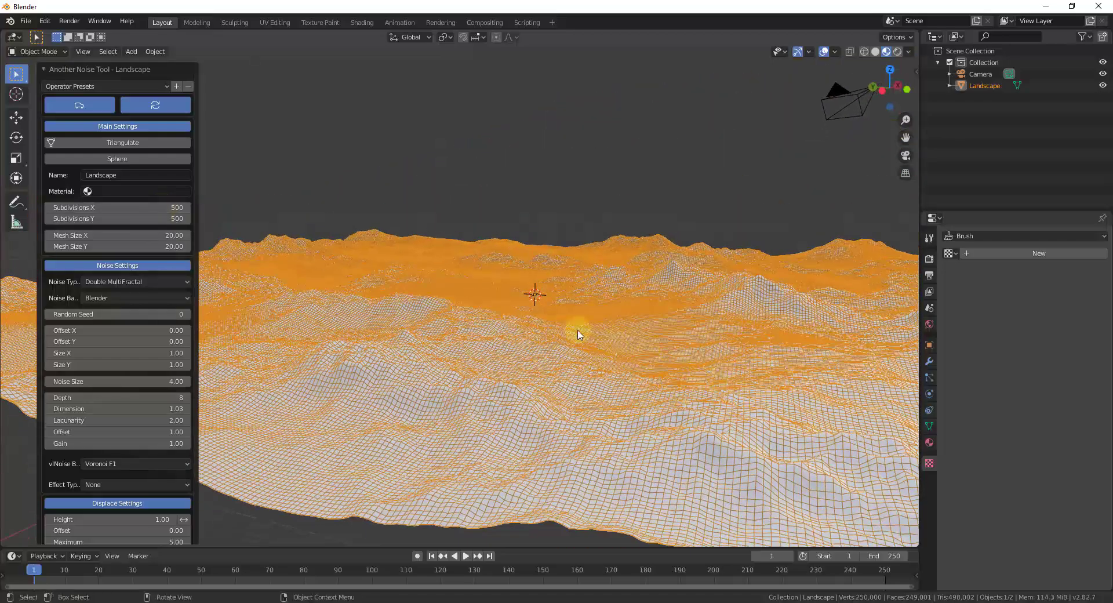
pyautogui.moveTo(582, 439); pyautogui.dragTo(597, 368, button='middle')
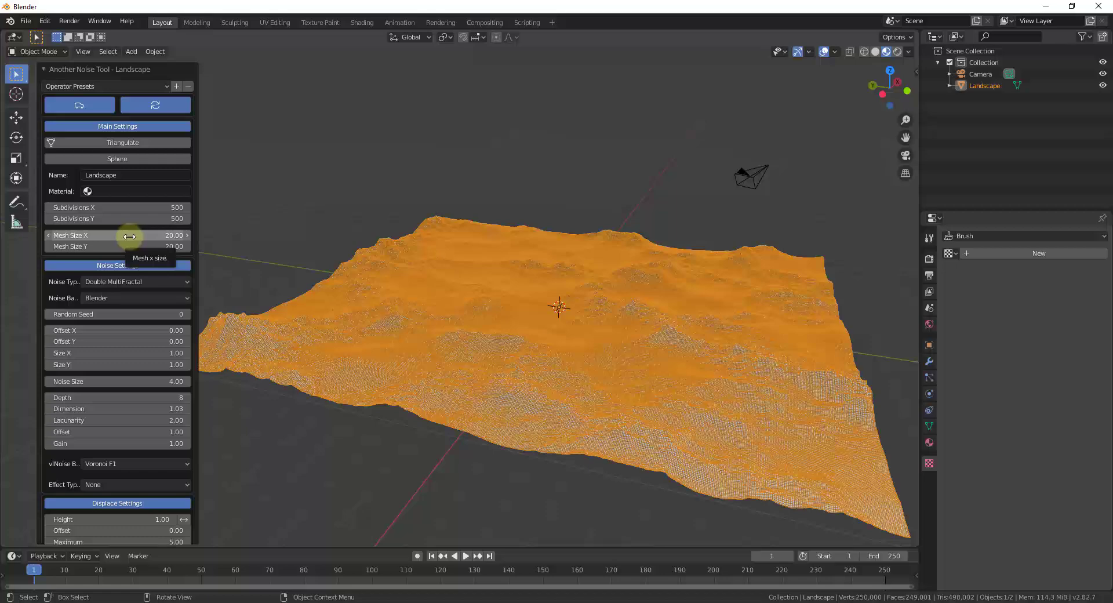
pyautogui.scroll(-5, 603, 318)
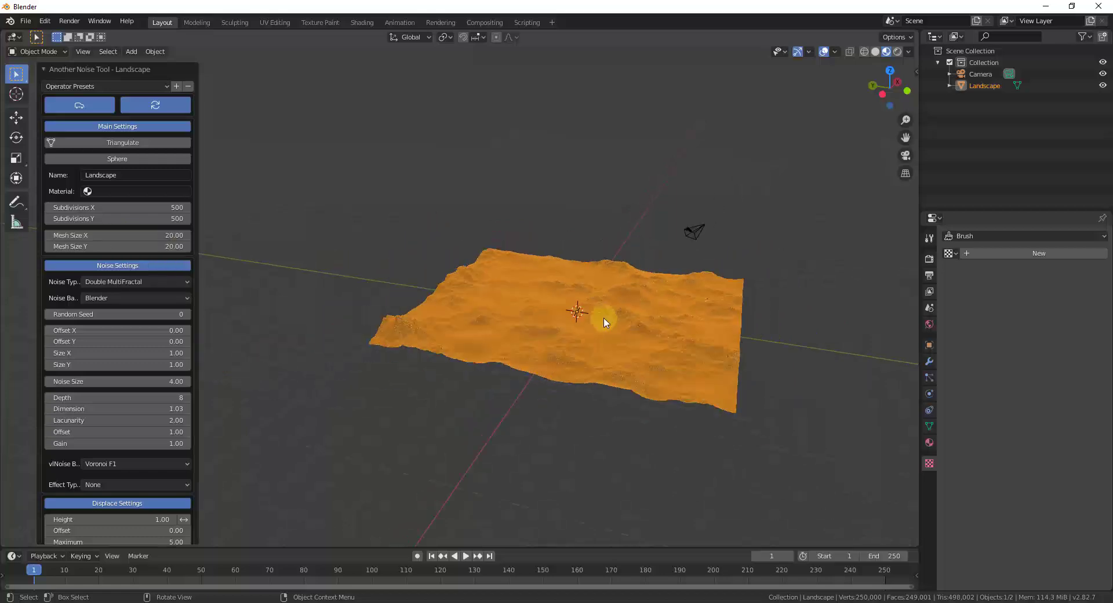
pyautogui.scroll(4, 604, 317)
pyautogui.click(158, 207)
pyautogui.write('25')
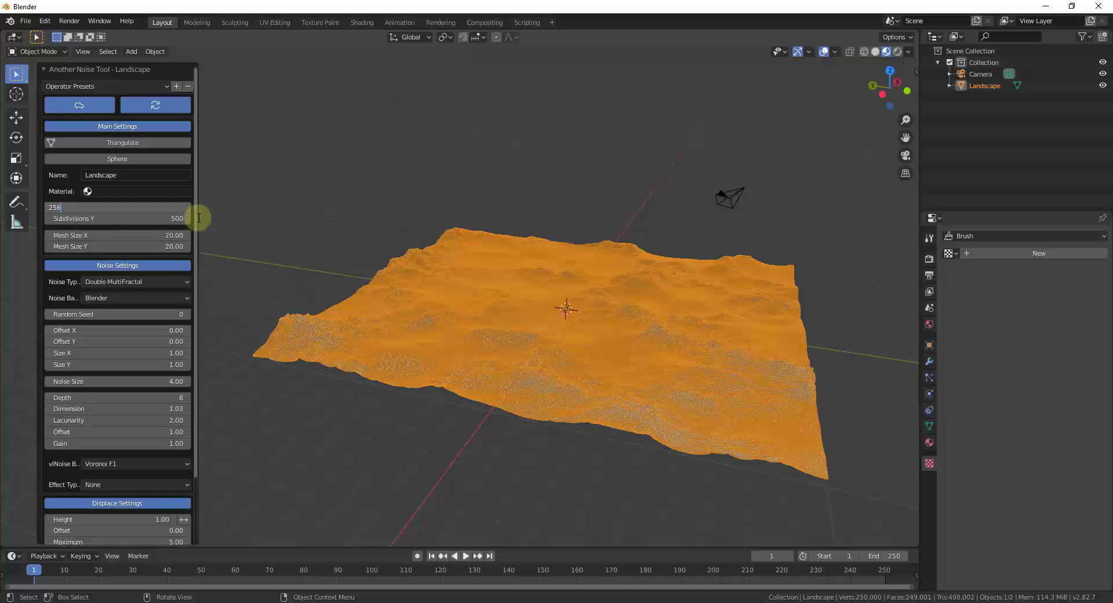
pyautogui.write('6')
pyautogui.press('Tab')
pyautogui.write('256')
pyautogui.press('Return')
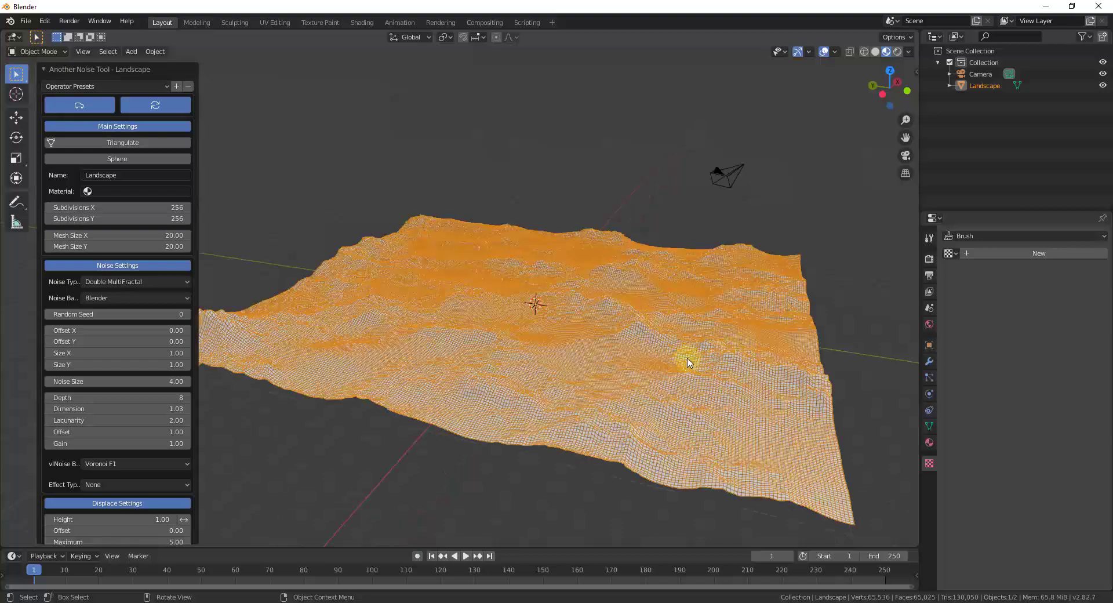
pyautogui.scroll(-5, 651, 266)
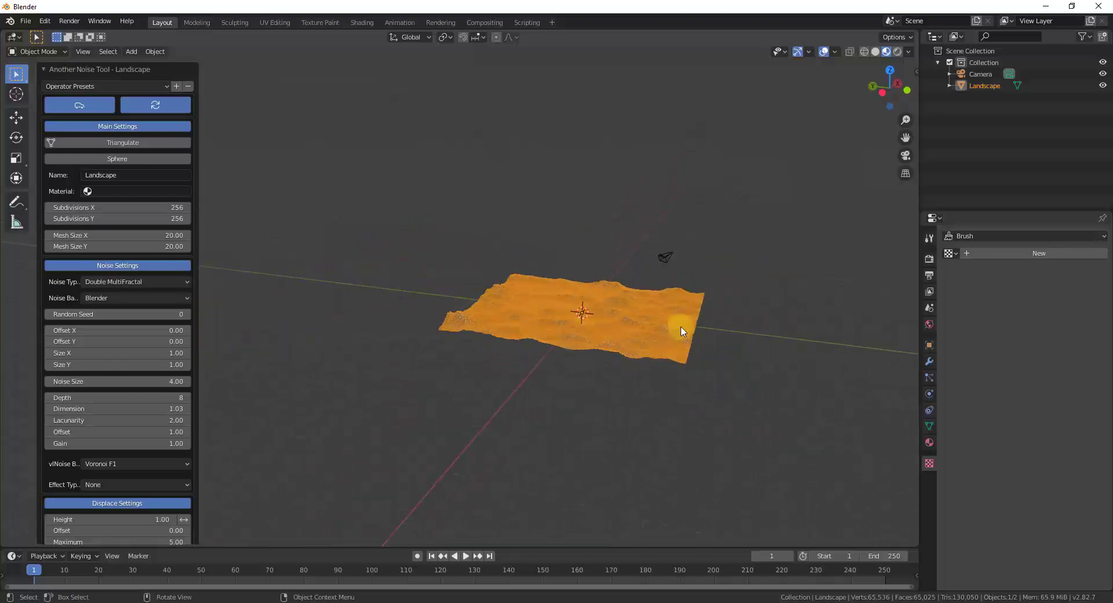
pyautogui.click(135, 235)
pyautogui.write('40')
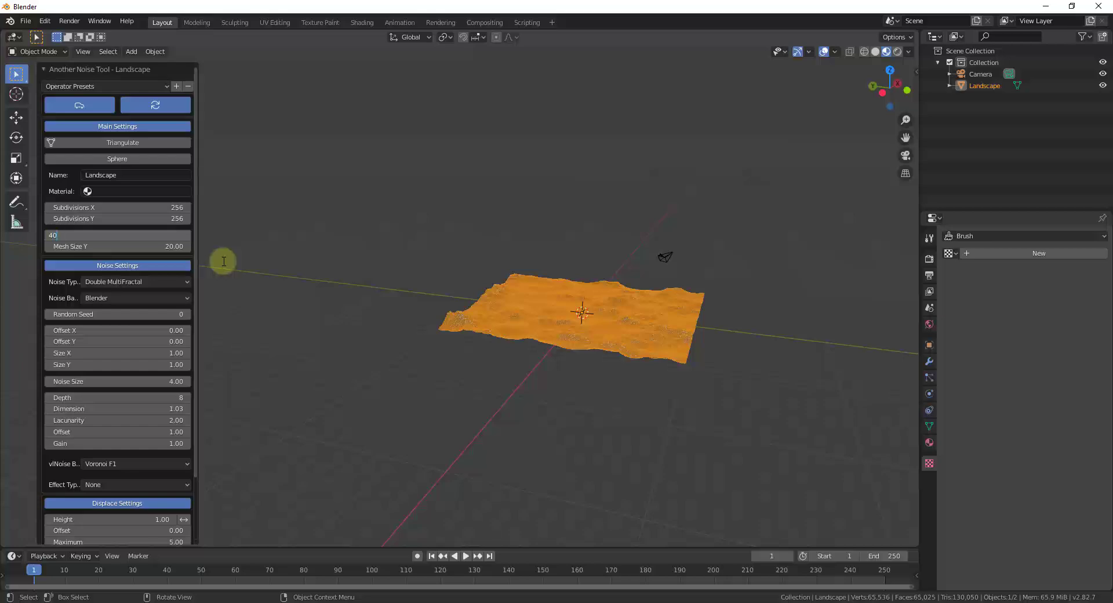
pyautogui.press('Return')
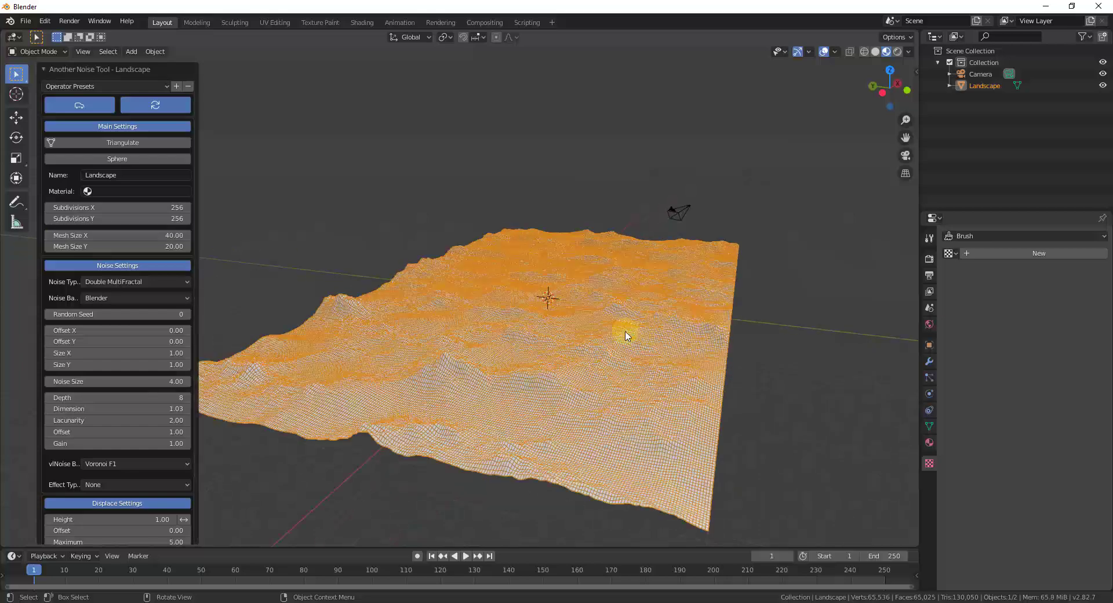
pyautogui.moveTo(626, 336); pyautogui.dragTo(568, 339, button='middle')
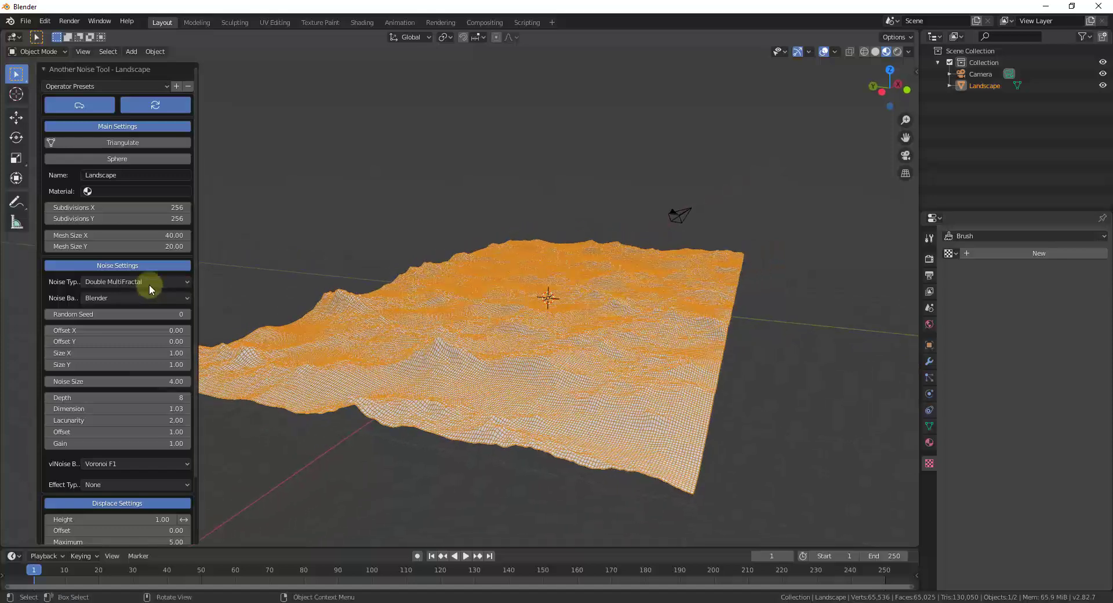
pyautogui.click(150, 246)
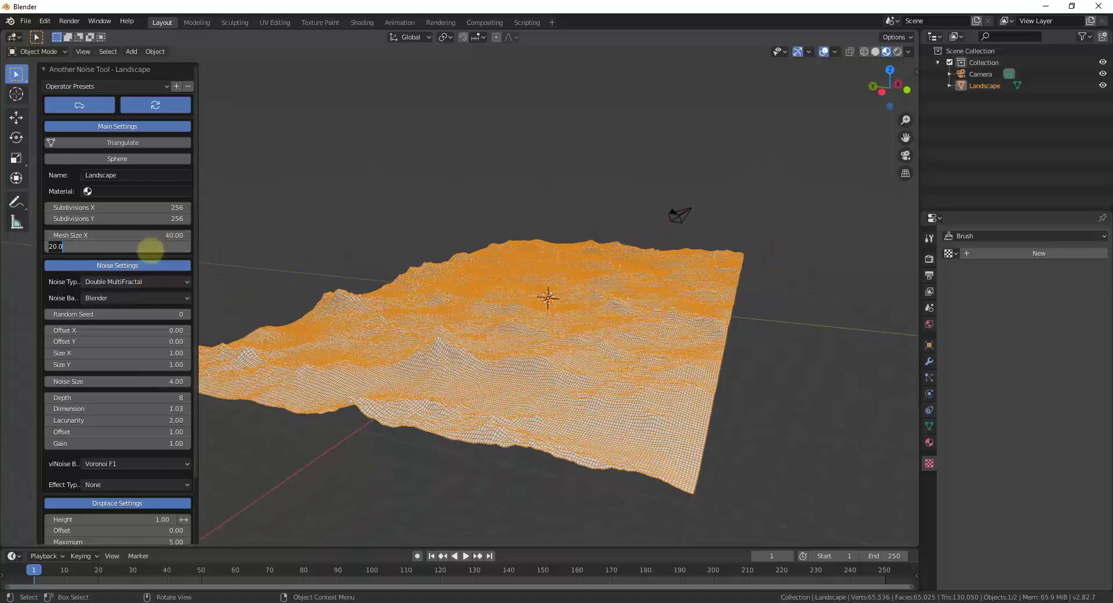
pyautogui.write('40')
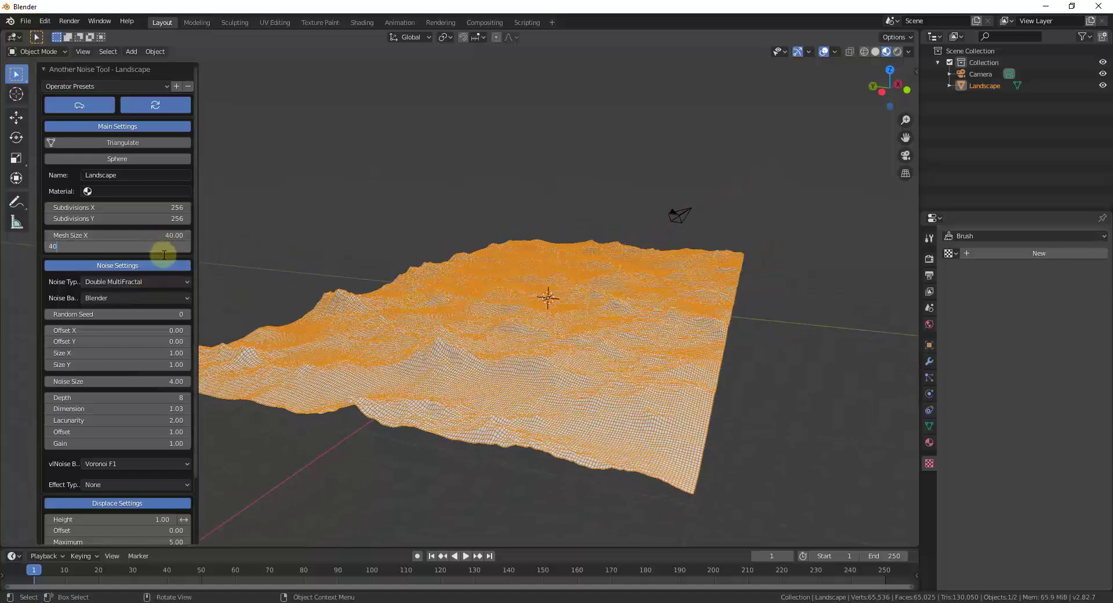
pyautogui.press('Return')
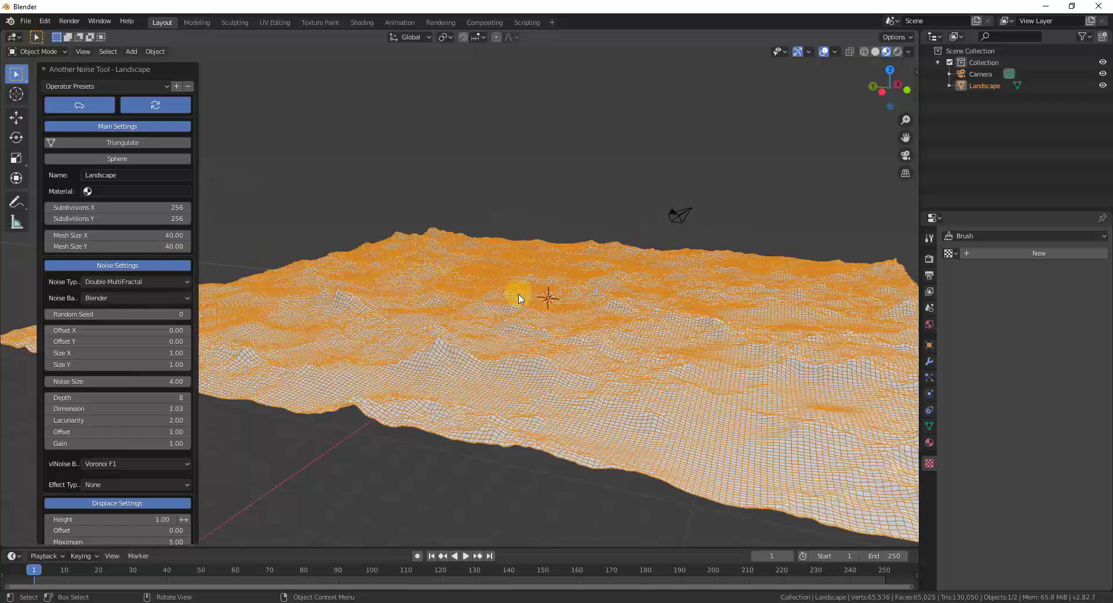
pyautogui.moveTo(516, 296); pyautogui.dragTo(326, 221, button='middle')
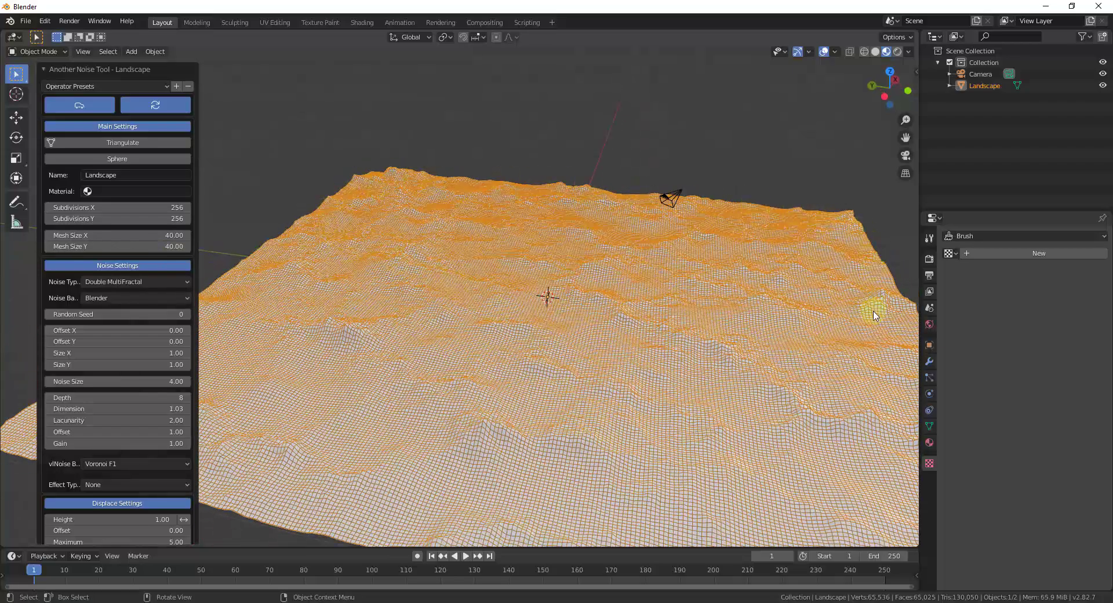
pyautogui.scroll(-5, 639, 332)
pyautogui.moveTo(640, 331); pyautogui.dragTo(559, 223, button='middle')
pyautogui.scroll(3, 633, 243)
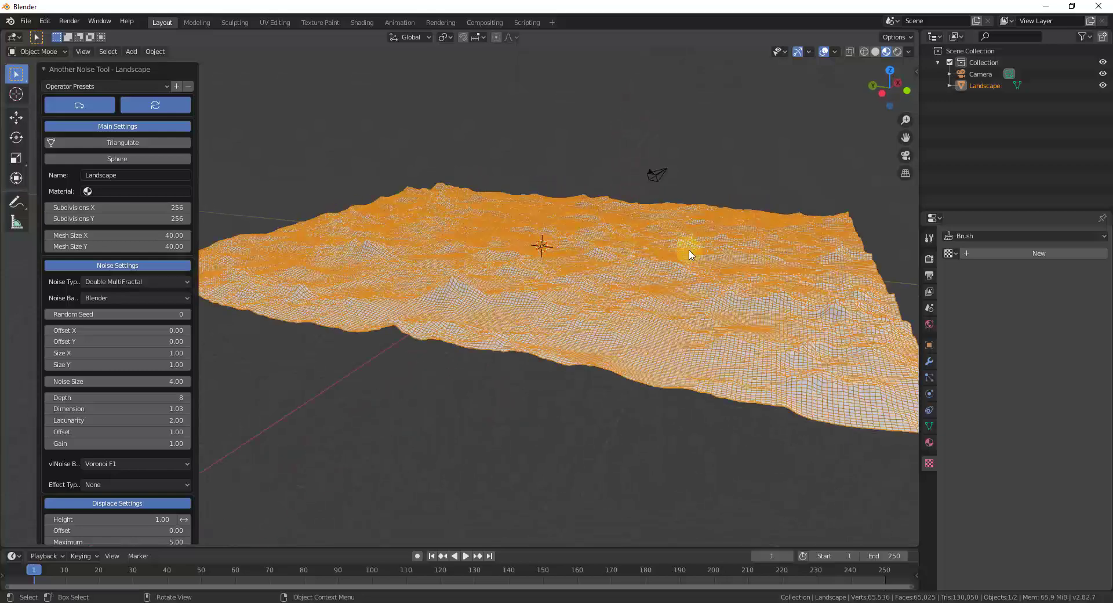
pyautogui.click(172, 235)
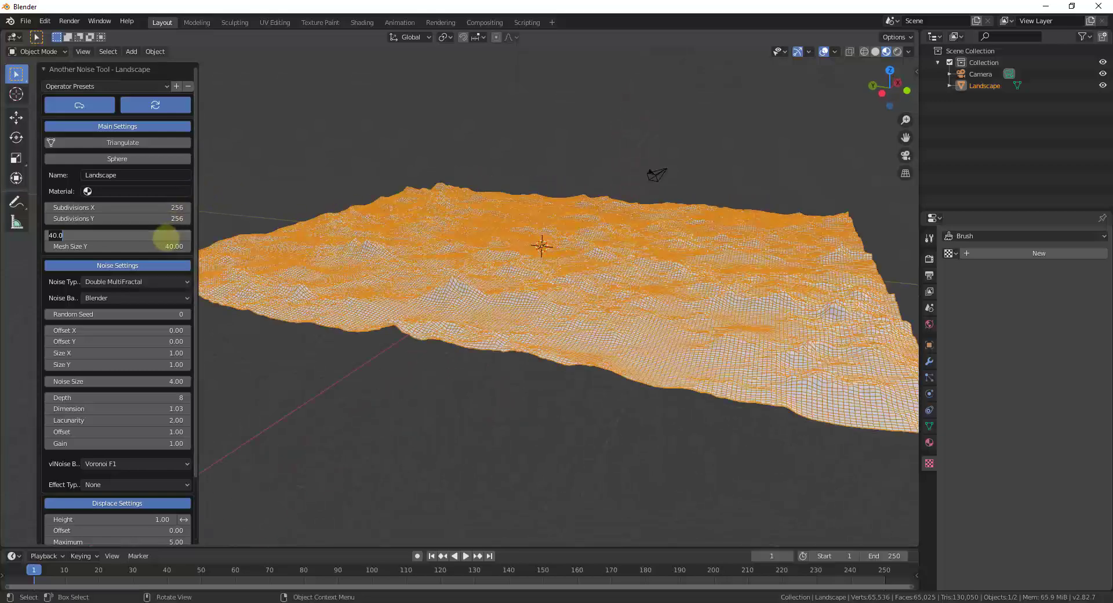
pyautogui.write('20')
pyautogui.press('Tab')
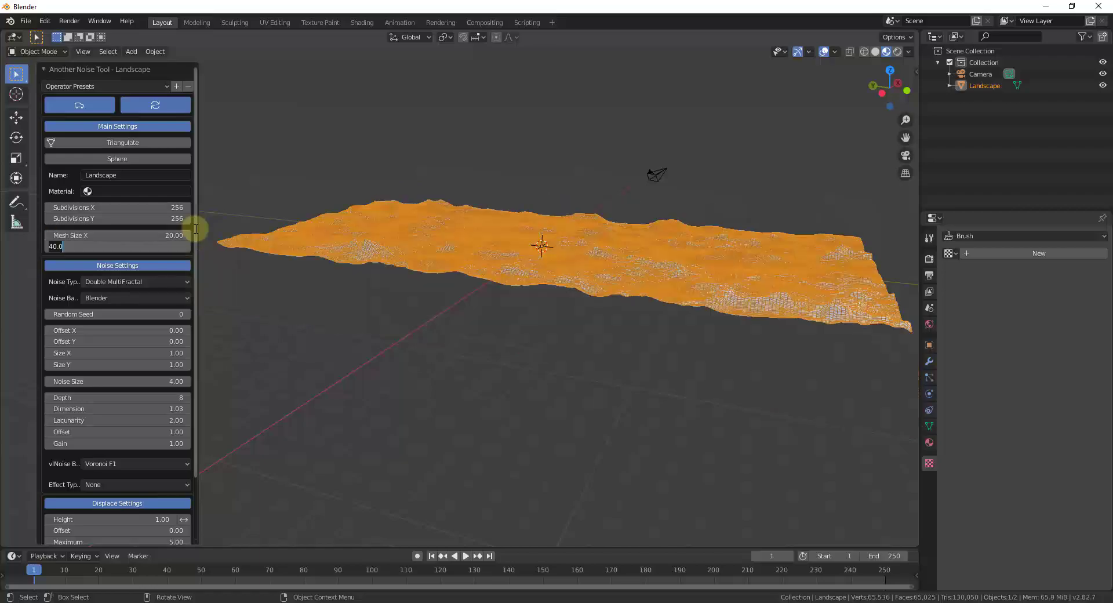
pyautogui.write('20')
pyautogui.press('Return')
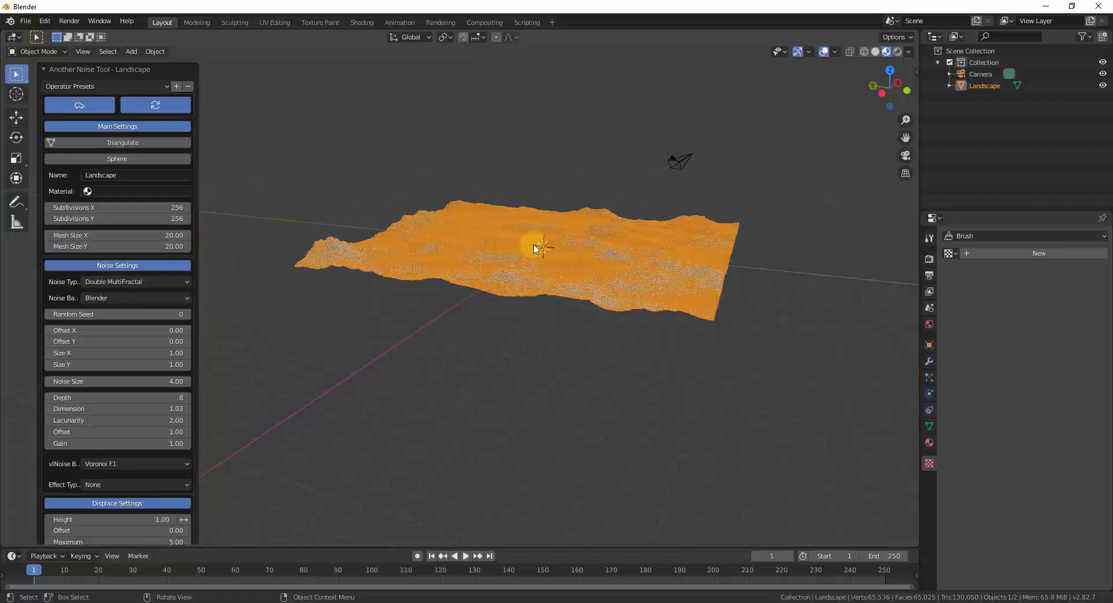
pyautogui.scroll(6, 529, 246)
pyautogui.scroll(-1, 553, 238)
pyautogui.scroll(-3, 162, 168)
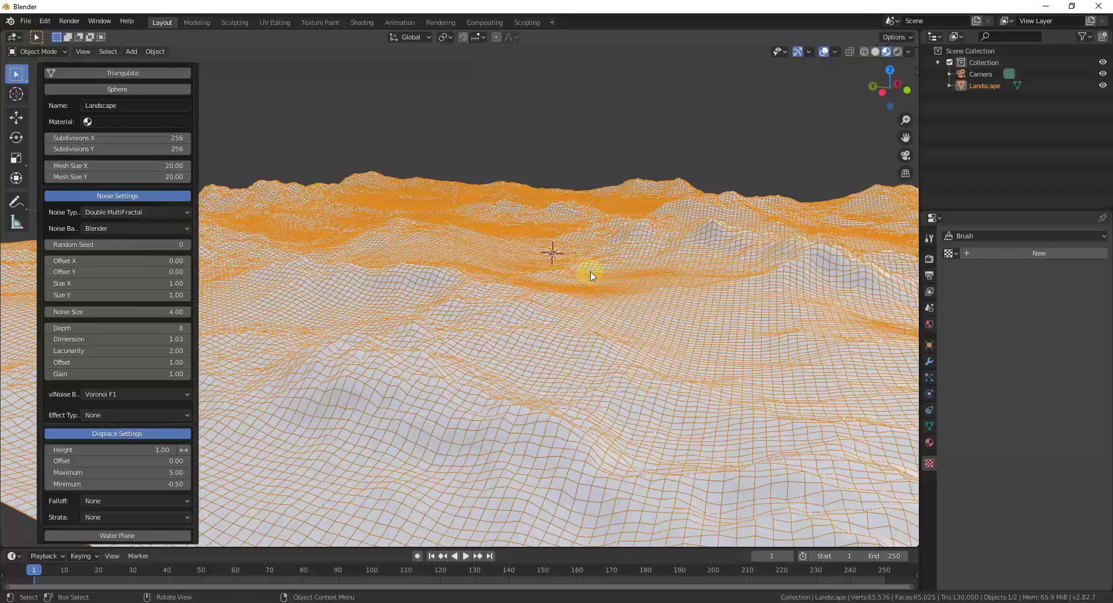
# Scroll to the Falloff/Strata settings and orbit to view the terrain from another angle
pyautogui.scroll(-2, 589, 268)
pyautogui.scroll(2, 589, 268)
pyautogui.scroll(-1, 590, 276)
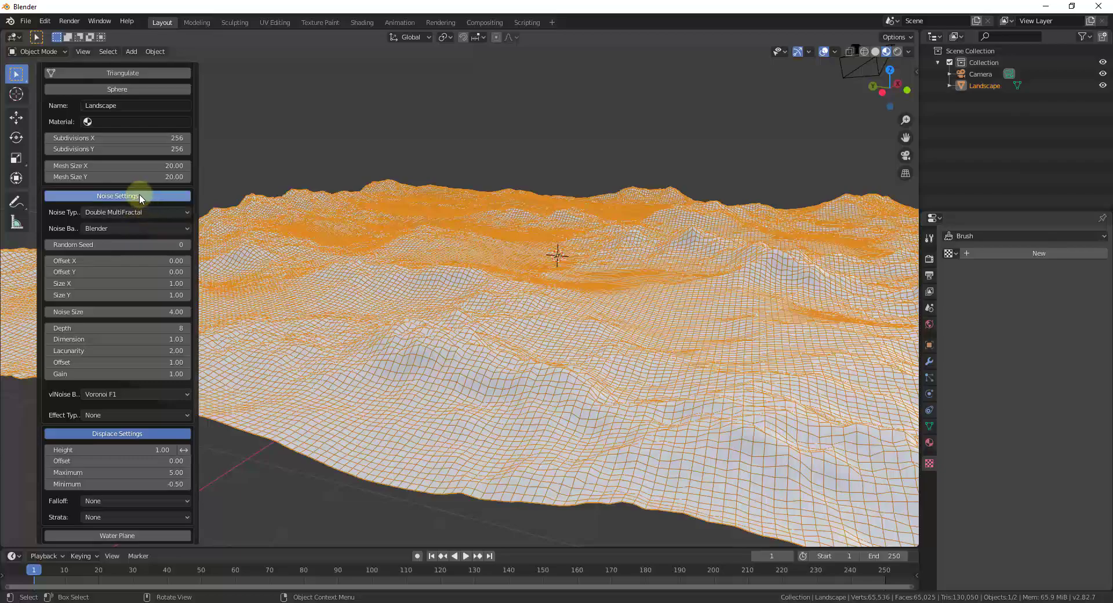
pyautogui.moveTo(493, 289); pyautogui.dragTo(312, 271, button='middle')
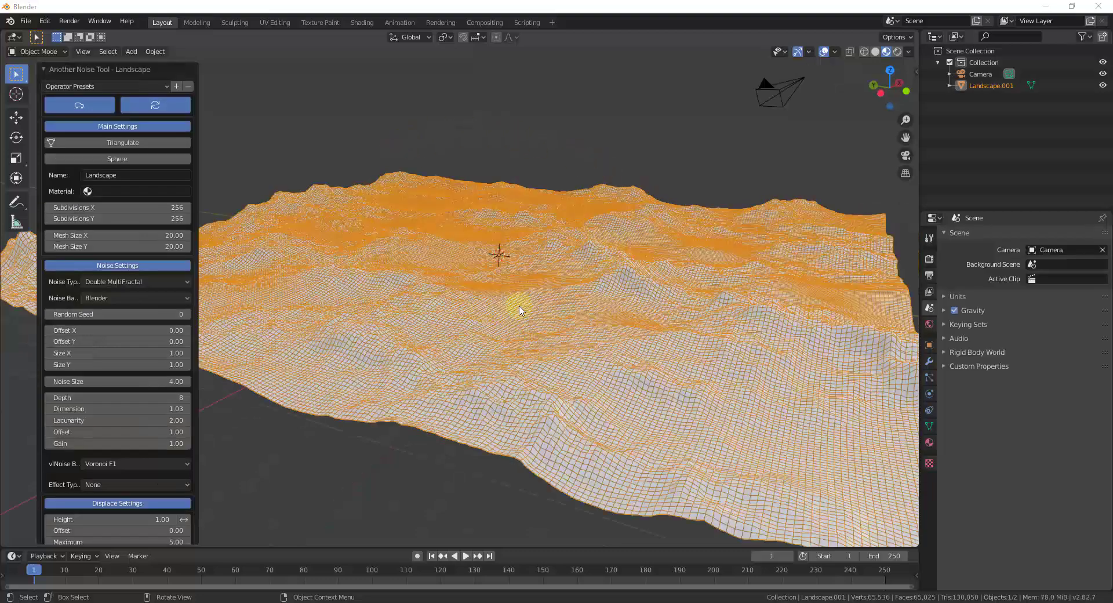
# Dismiss the landscape operator panel and select the Landscape.001 terrain, zooming in on it
pyautogui.scroll(-5, 522, 278)
pyautogui.moveTo(524, 251); pyautogui.dragTo(561, 259, button='middle')
pyautogui.click(800, 245)
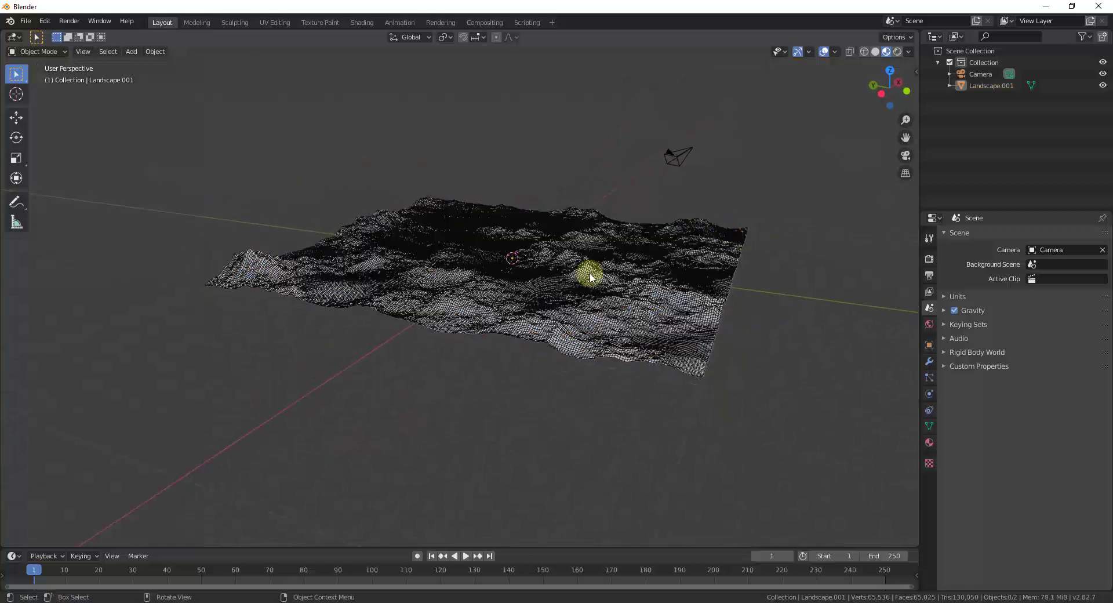
pyautogui.click(536, 283)
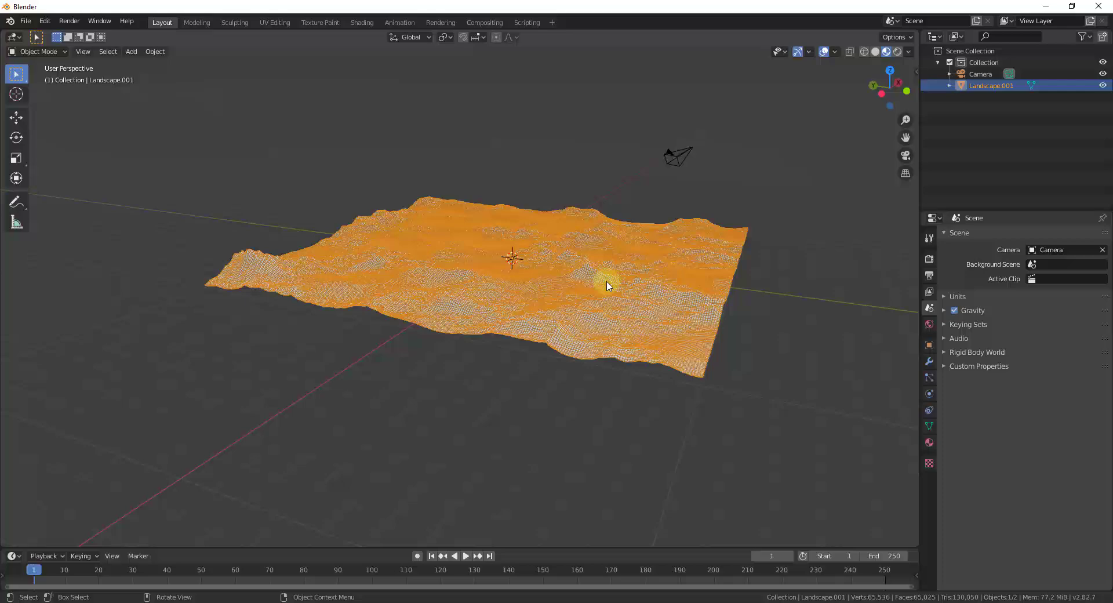
pyautogui.scroll(3, 470, 293)
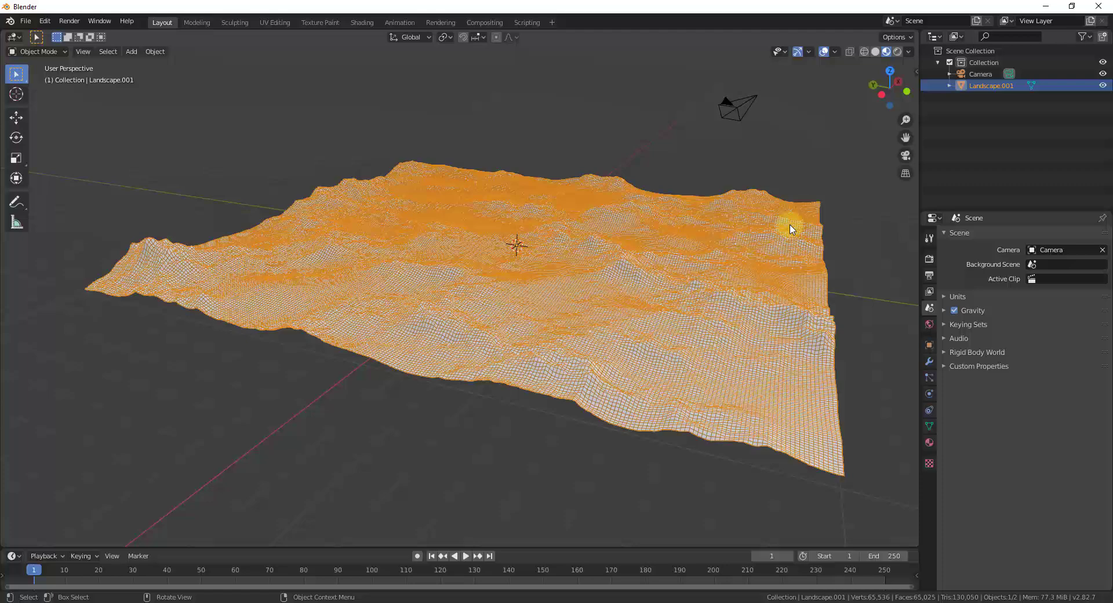
pyautogui.click(44, 22)
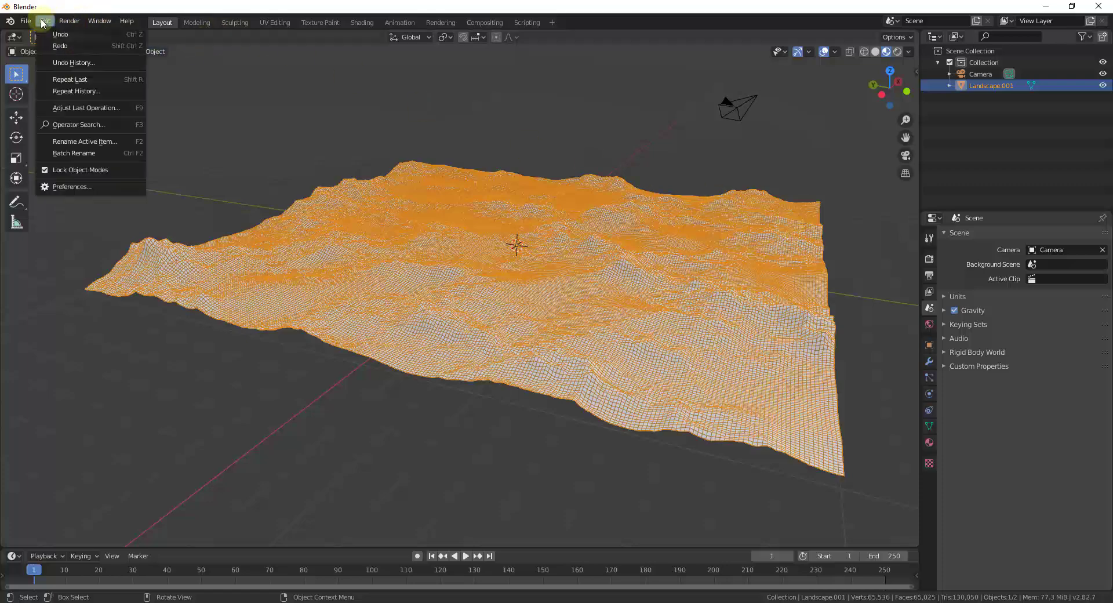
pyautogui.click(99, 108)
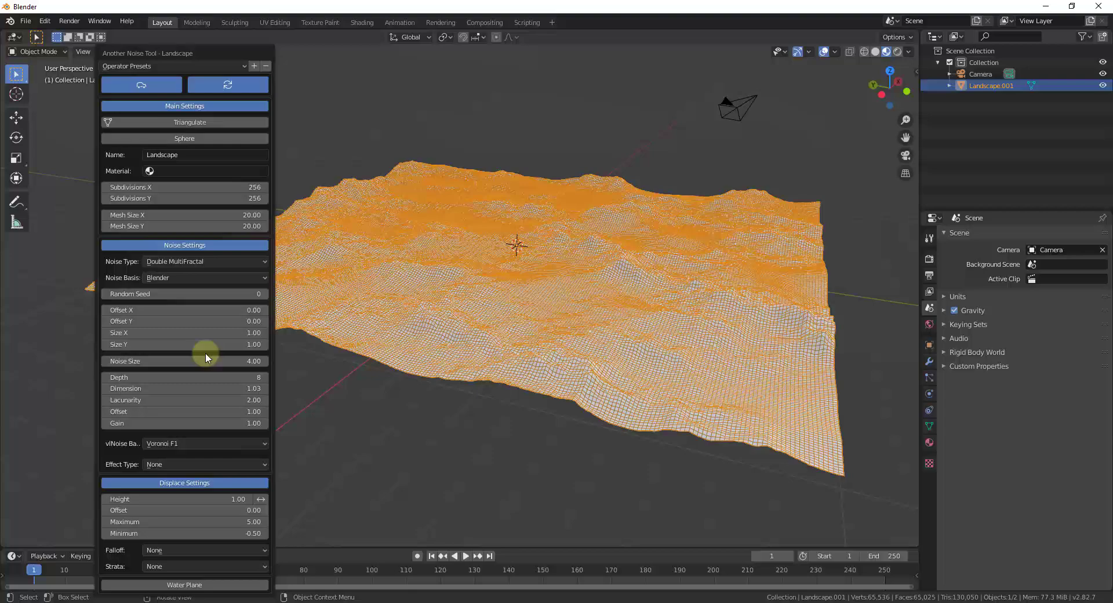
pyautogui.hotkey('alt', 'a')
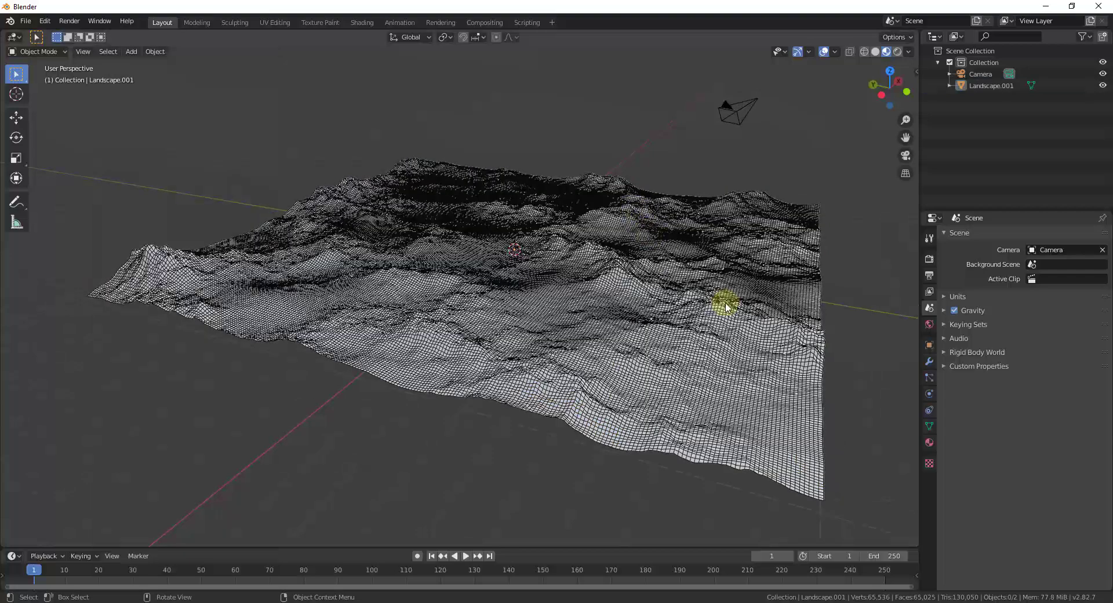
# Select the landscape and expand its Landscape Main settings in the sidebar's Create tab
pyautogui.click(738, 293)
pyautogui.press('n')
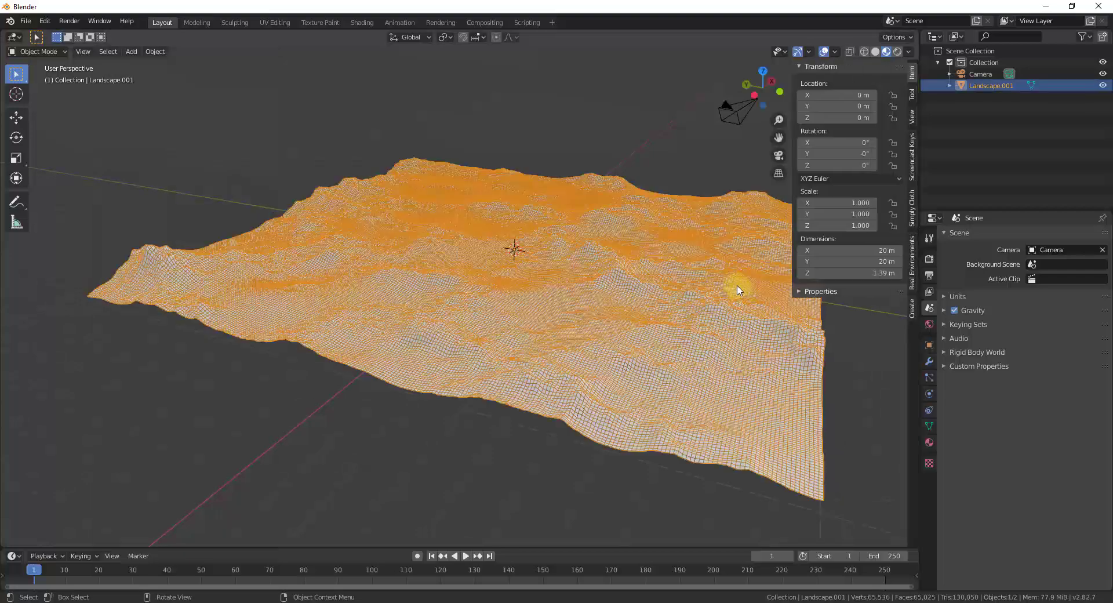
pyautogui.click(913, 312)
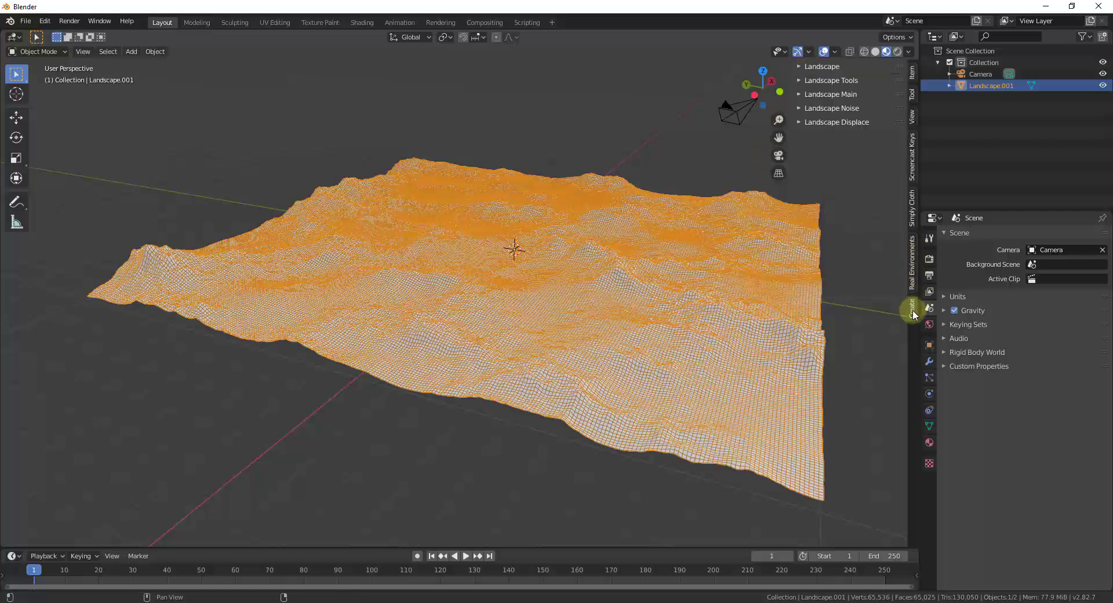
pyautogui.click(797, 95)
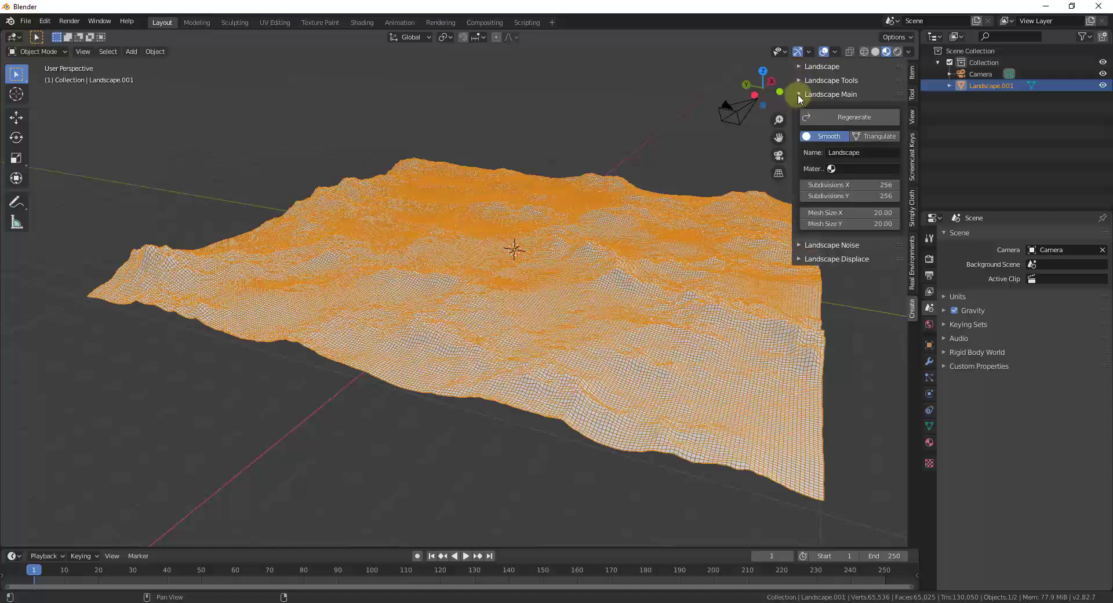
pyautogui.click(797, 94)
pyautogui.click(798, 94)
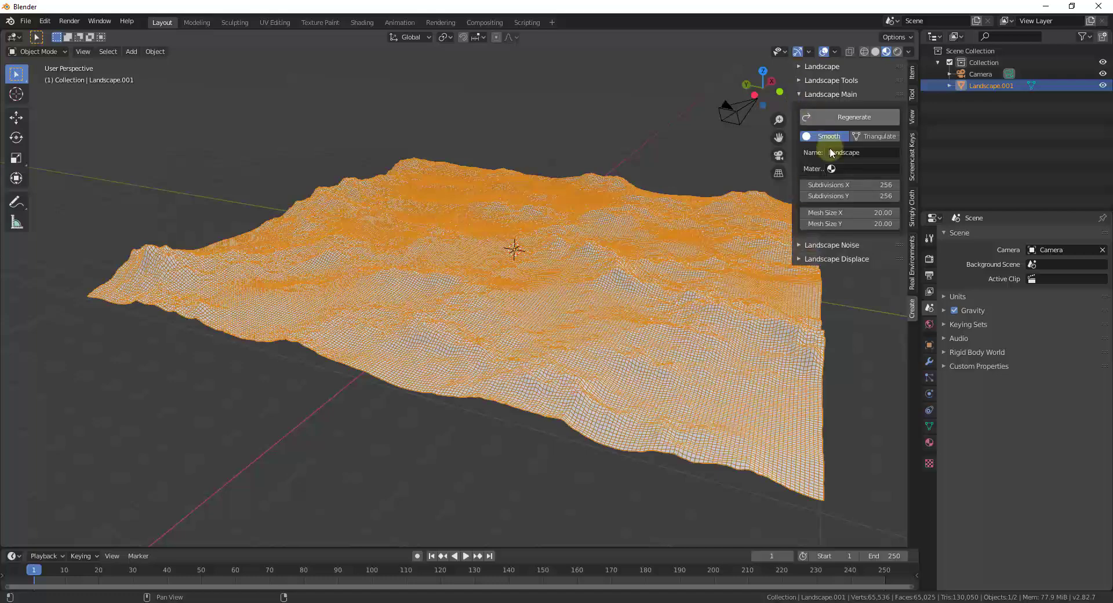
# Set Mesh Size X to 40 and regenerate the landscape
pyautogui.click(864, 213)
pyautogui.press('Return')
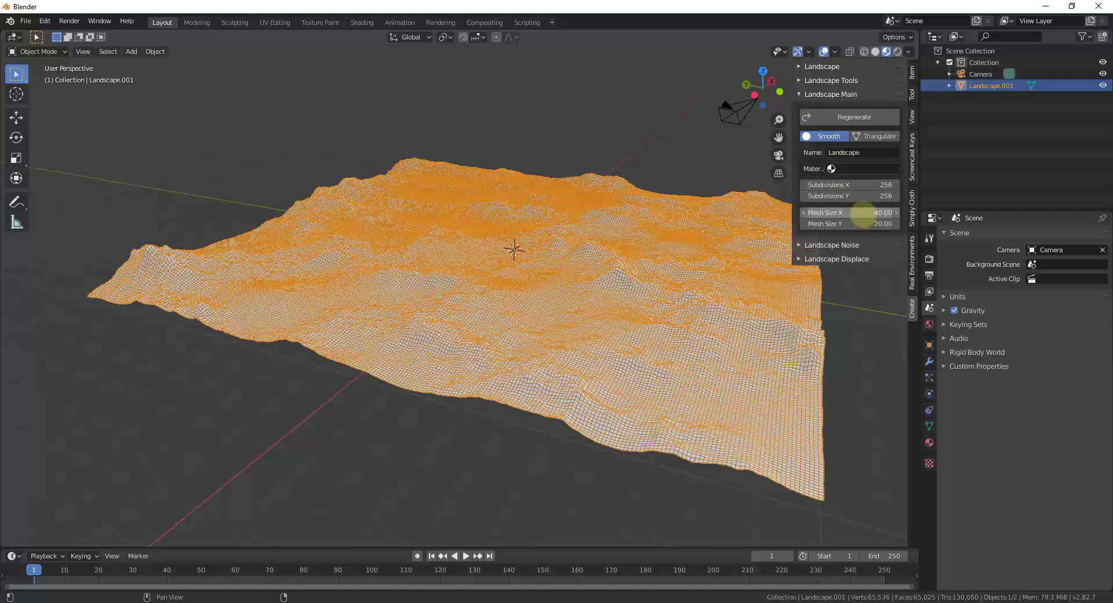
pyautogui.click(857, 117)
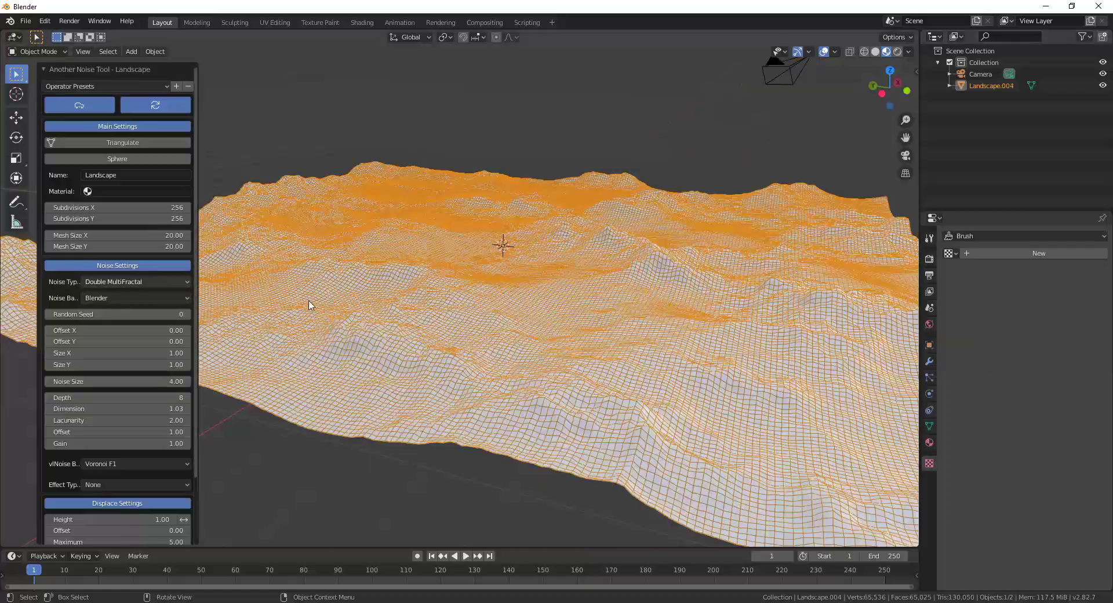
# Try Ridged MFractal, Multi Fractal and Hetero Terrain as the terrain noise type
pyautogui.scroll(-2, 582, 313)
pyautogui.click(126, 281)
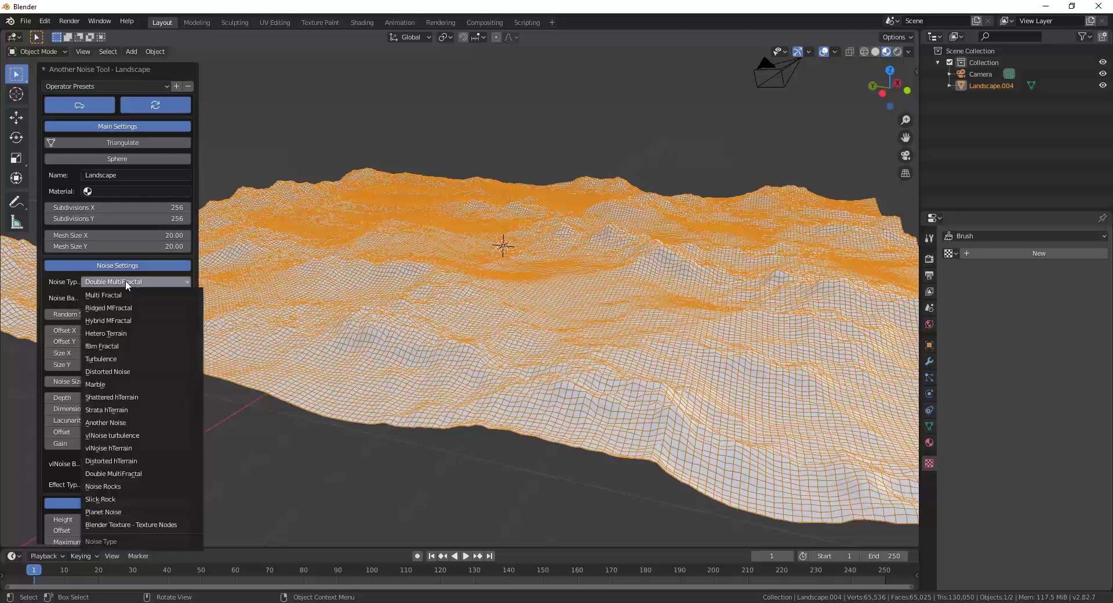
pyautogui.click(116, 306)
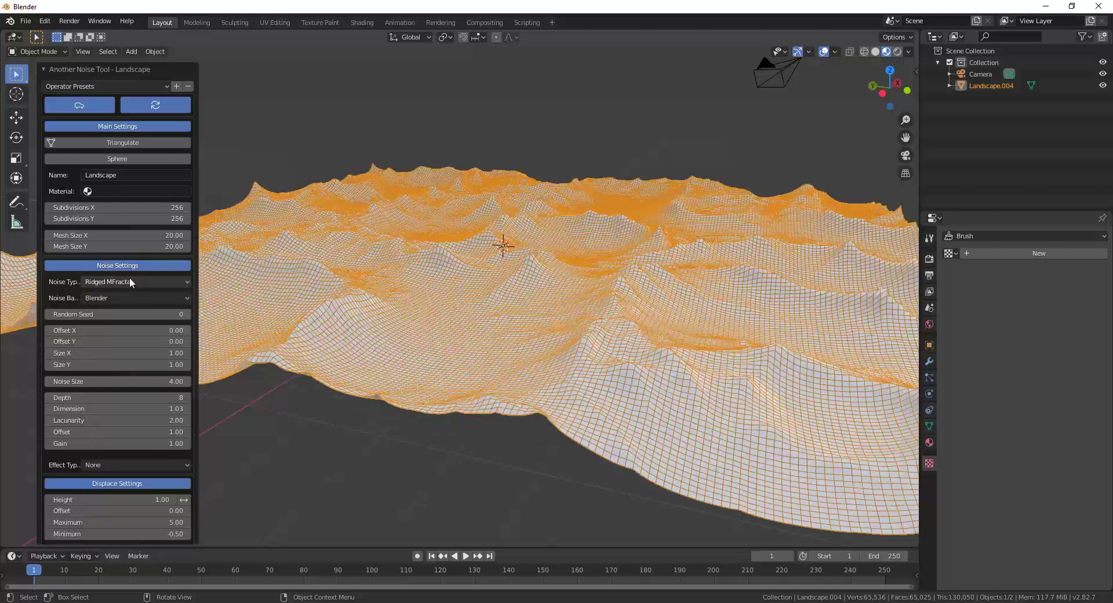
pyautogui.click(129, 281)
pyautogui.click(119, 282)
pyautogui.click(120, 282)
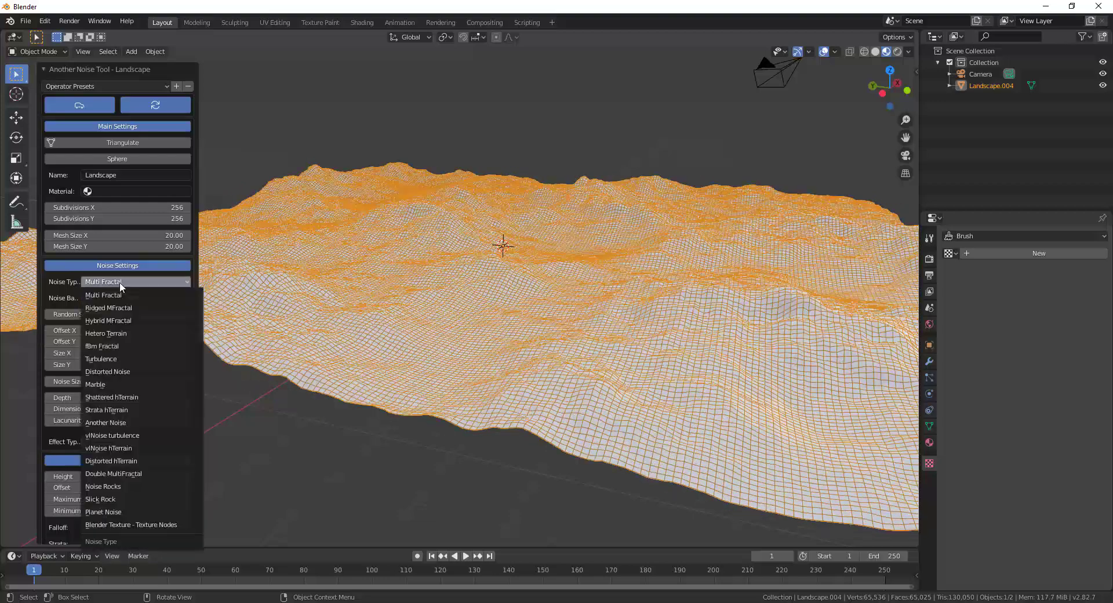
pyautogui.click(120, 333)
# Try fBm Fractal, Shattered hTerrain and Noise Rocks noise types on the terrain
pyautogui.click(122, 281)
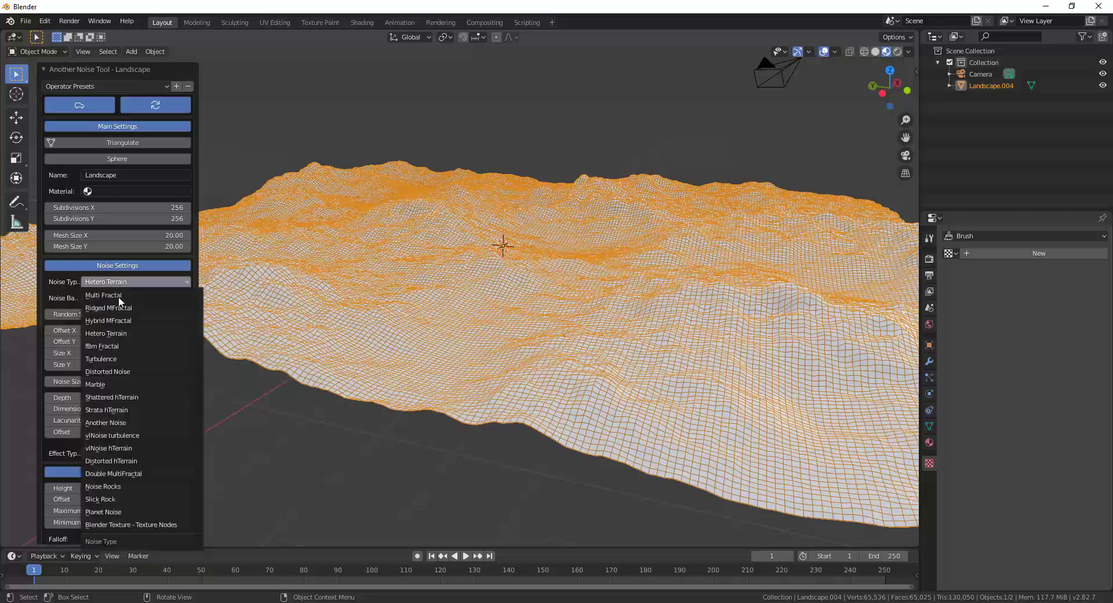
pyautogui.click(116, 347)
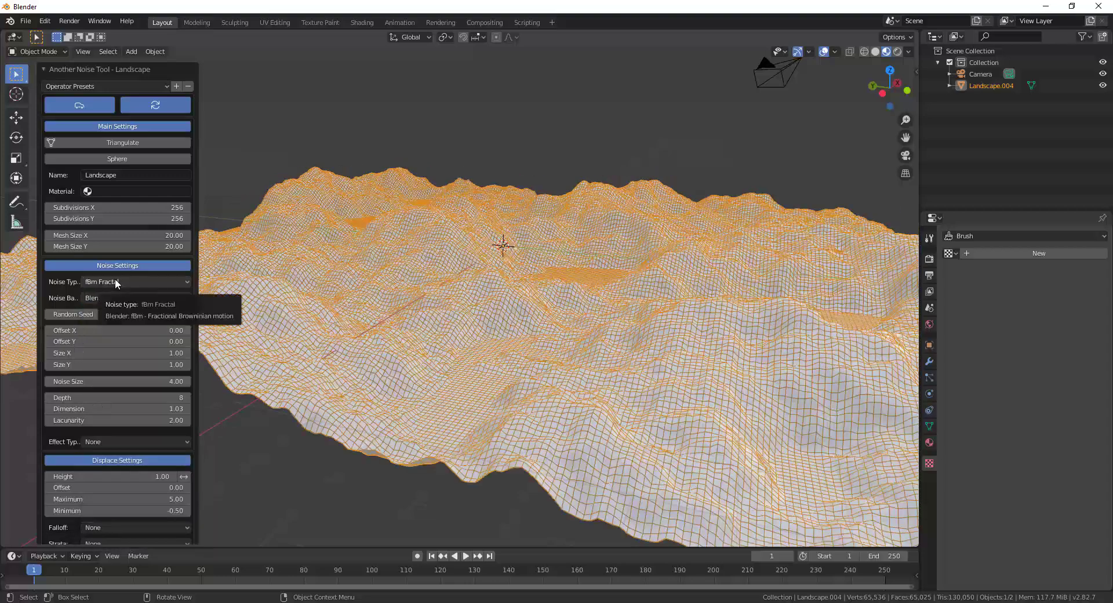
pyautogui.click(115, 282)
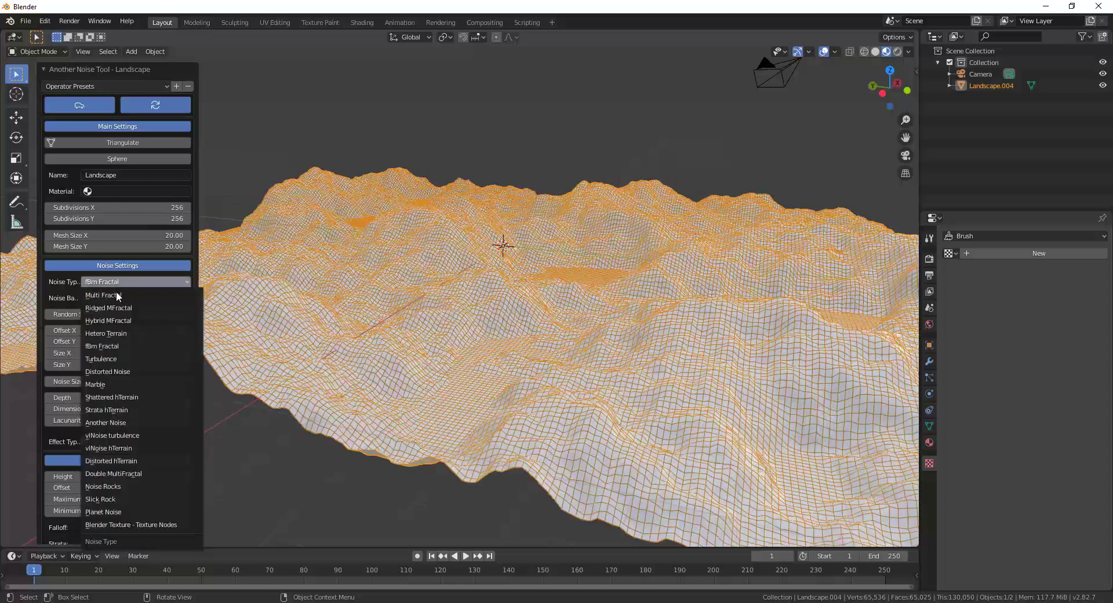
pyautogui.click(131, 396)
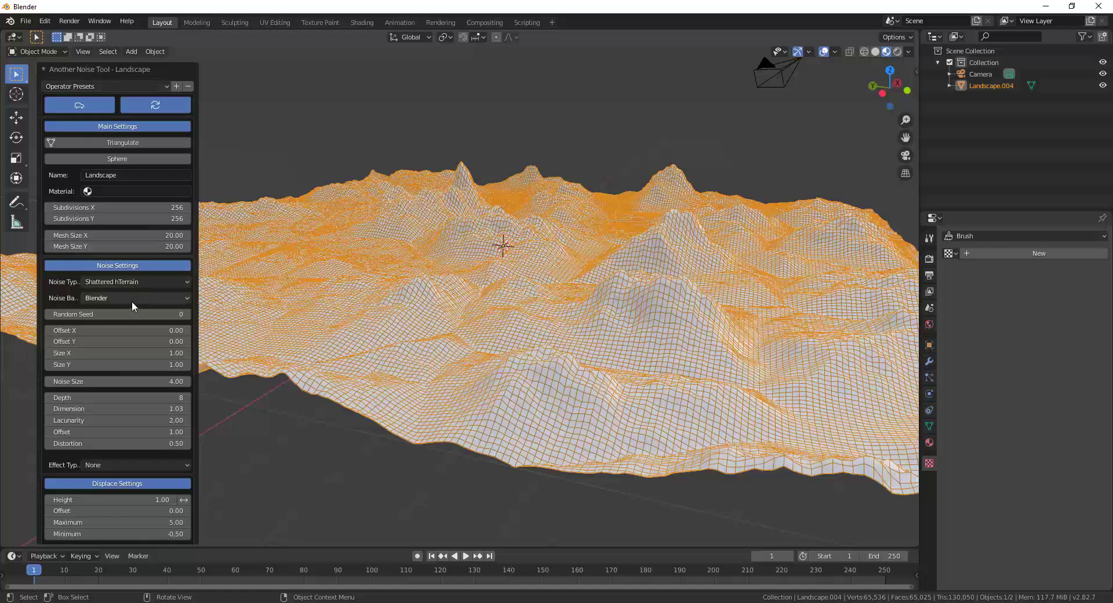
pyautogui.click(136, 282)
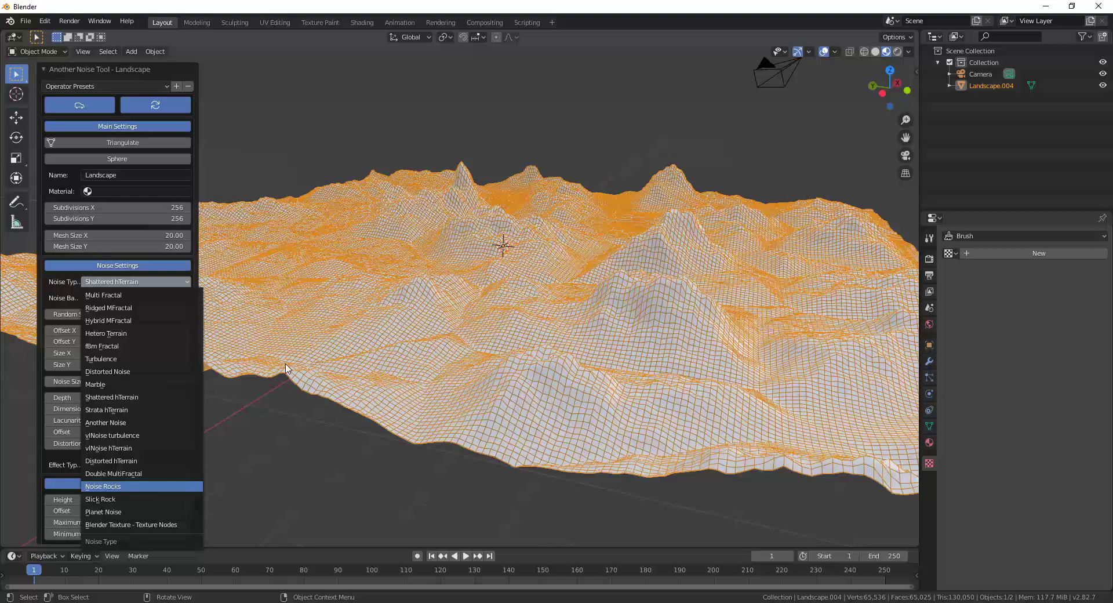
pyautogui.click(122, 484)
pyautogui.click(136, 282)
# Settle on Multi Fractal noise, try a Voronoi F1 noise basis, then revert to Blender
pyautogui.click(112, 295)
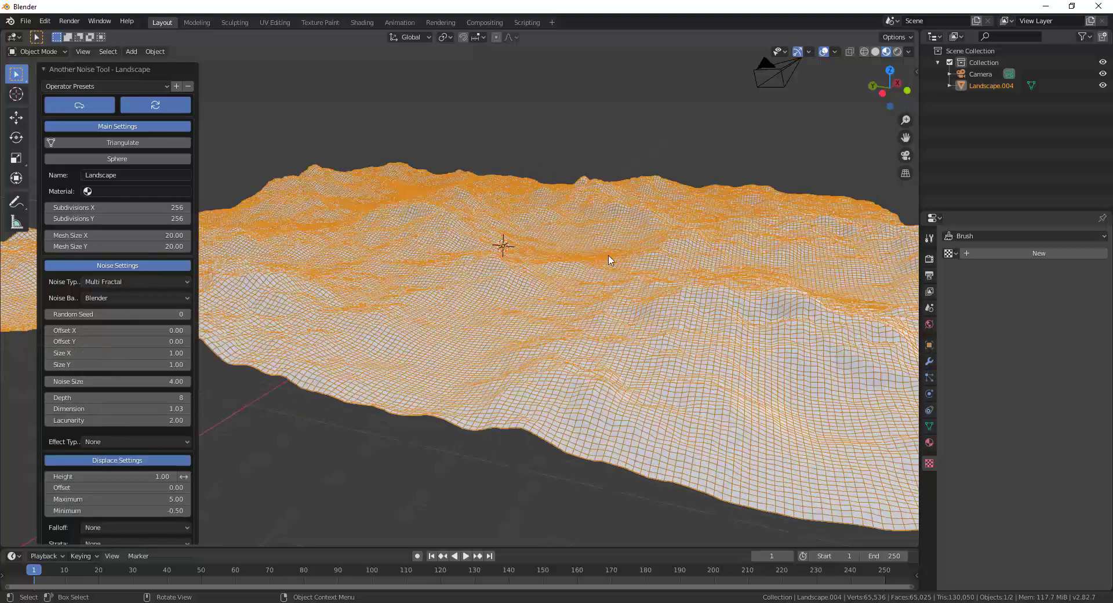
pyautogui.scroll(-1, 503, 254)
pyautogui.scroll(3, 550, 234)
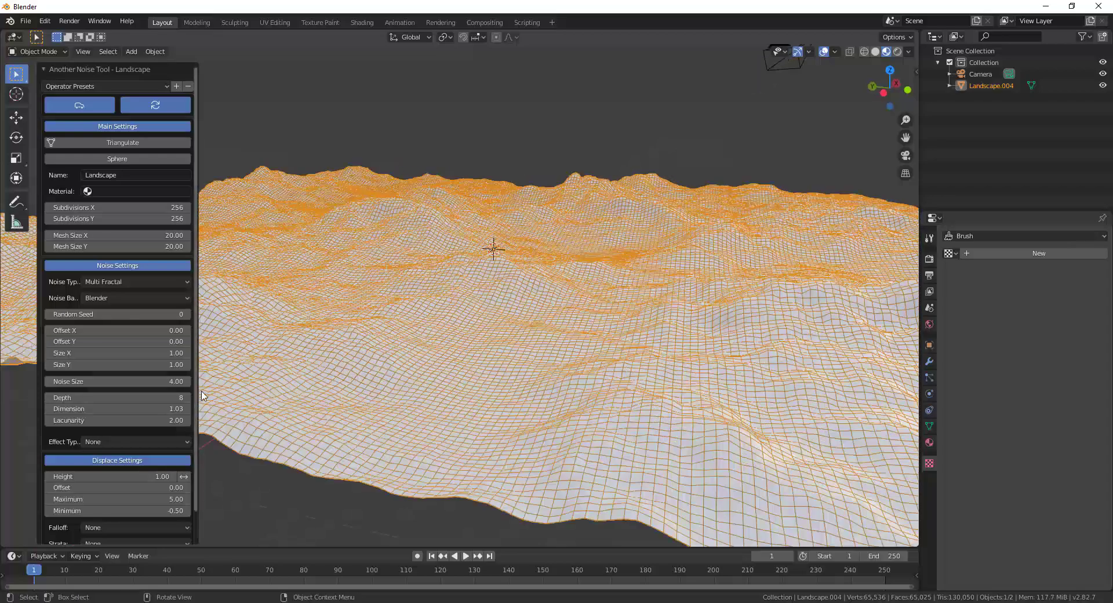
pyautogui.click(91, 294)
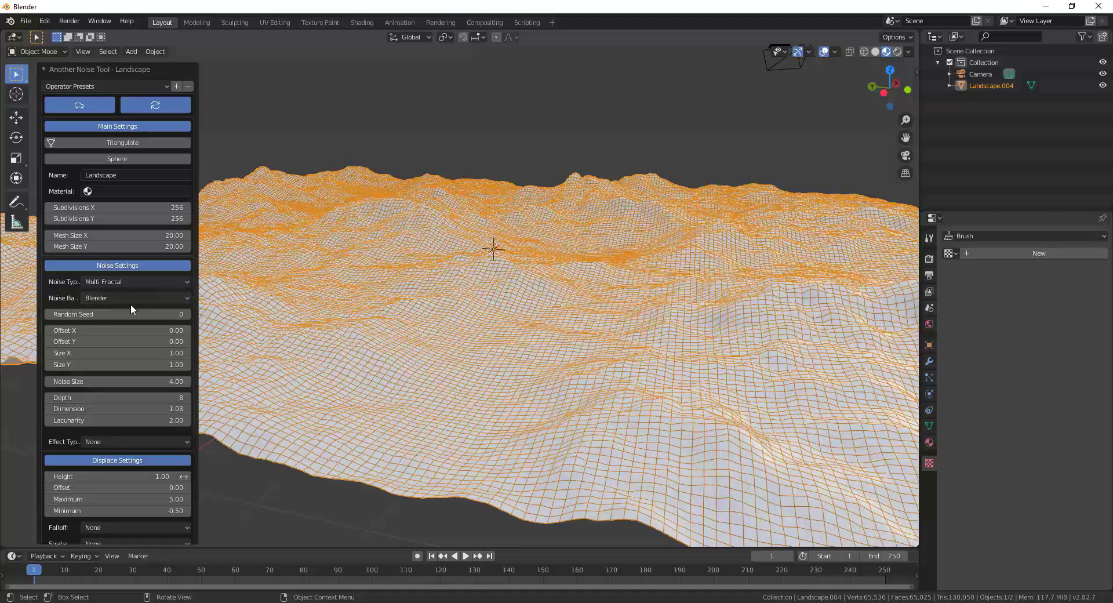
pyautogui.click(111, 298)
pyautogui.click(101, 350)
pyautogui.click(109, 297)
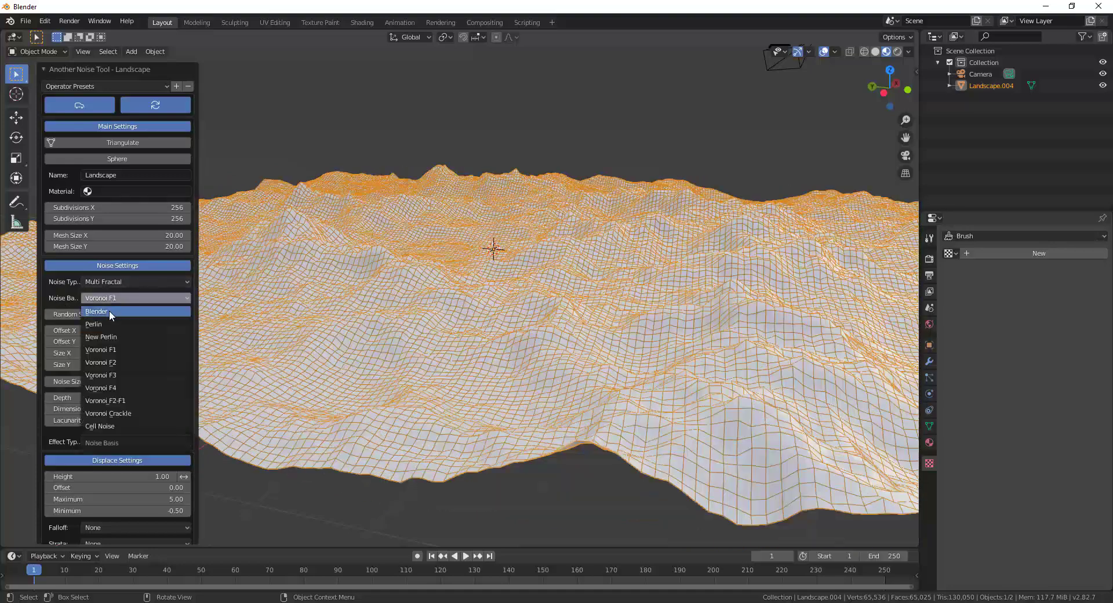
pyautogui.click(109, 311)
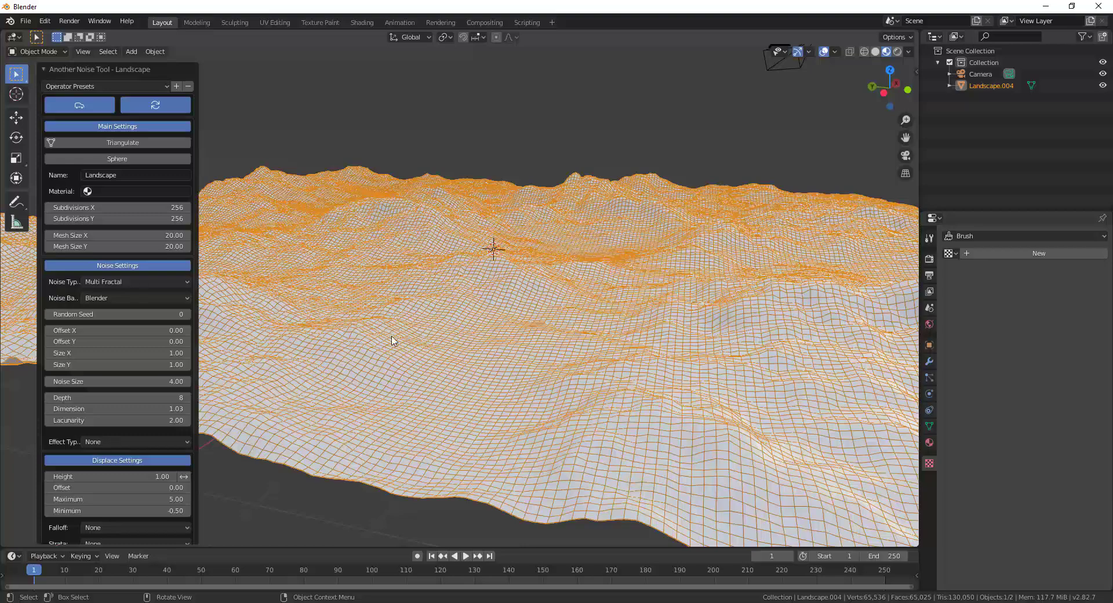
# Shift the noise to Offset X 2.49 and Offset Y 0.99, with Size X at 1.00
pyautogui.moveTo(405, 333); pyautogui.dragTo(452, 342, button='middle')
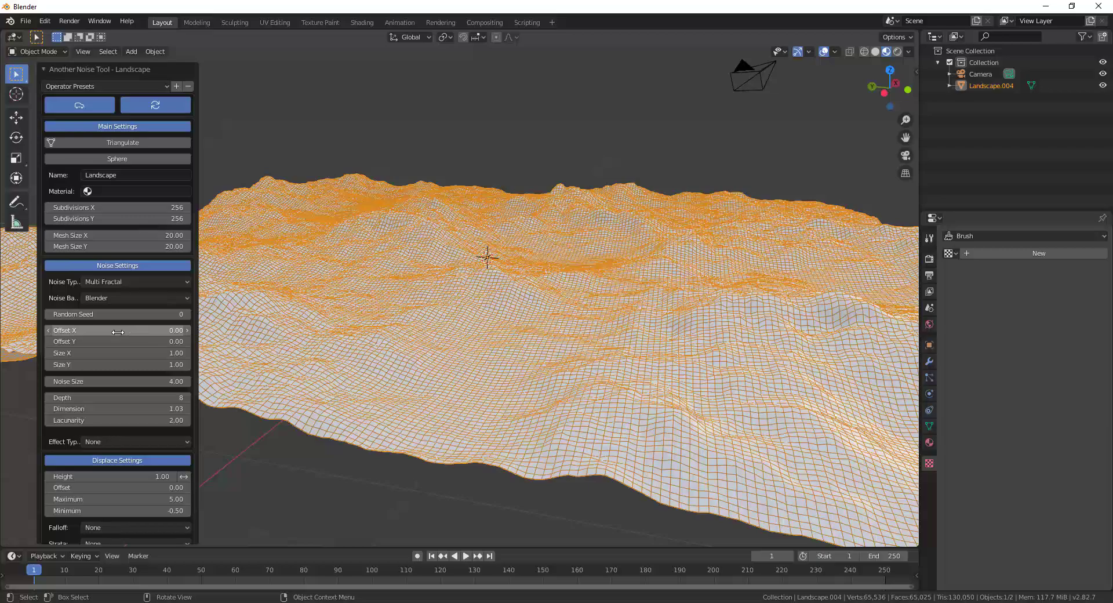
pyautogui.moveTo(116, 330); pyautogui.dragTo(206, 329)
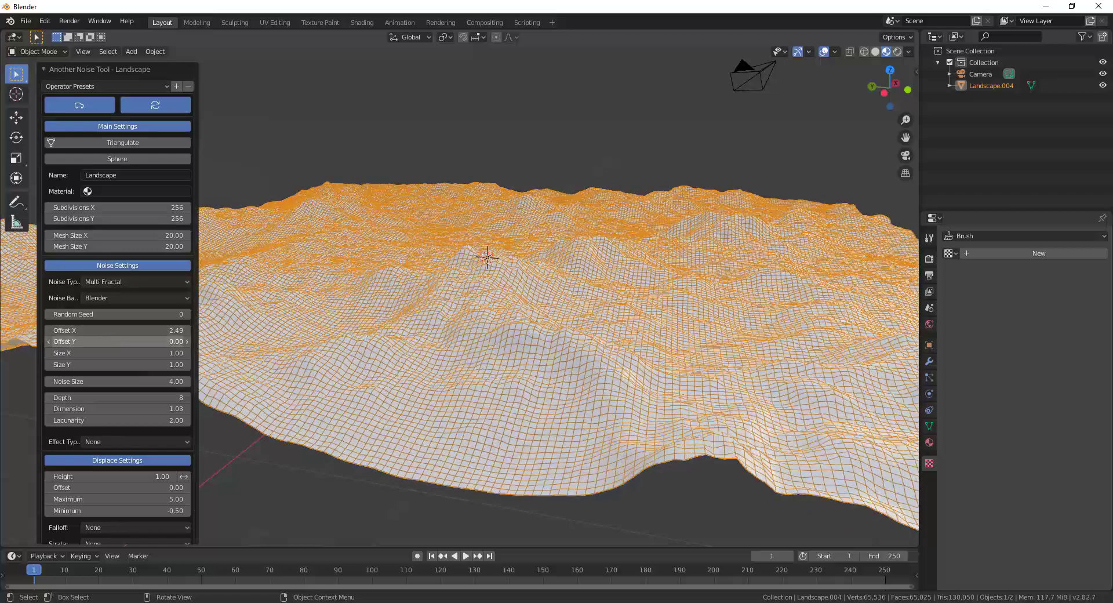
pyautogui.moveTo(116, 342)
pyautogui.mouseDown()
pyautogui.moveTo(168, 341)
pyautogui.moveTo(111, 353)
pyautogui.moveTo(128, 353)
pyautogui.mouseUp()
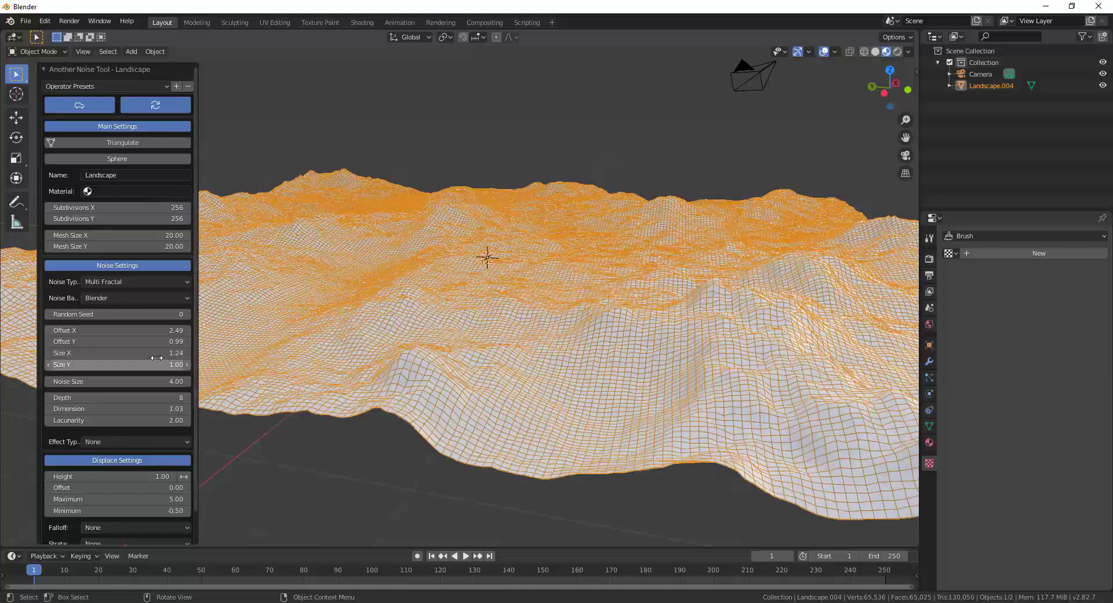
pyautogui.click(173, 350)
pyautogui.write('1')
pyautogui.press('Return')
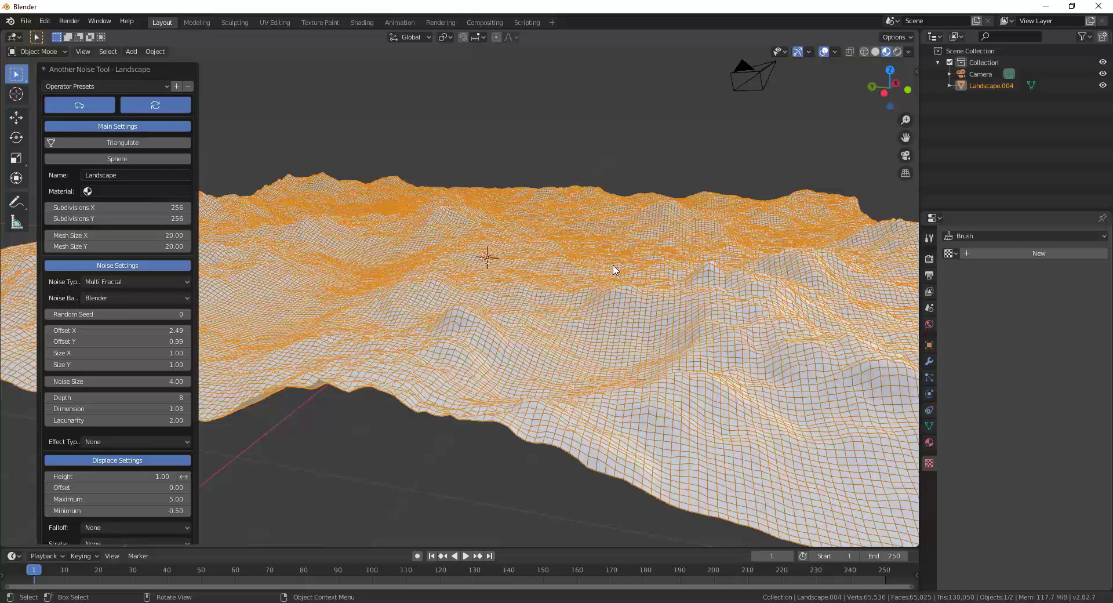
# Set Noise Size to 2.86 and Dimension to 0.94 for softer rolling terrain
pyautogui.moveTo(499, 311)
pyautogui.mouseDown(button='middle')
pyautogui.moveTo(708, 315)
pyautogui.moveTo(505, 323)
pyautogui.mouseUp(button='middle')
pyautogui.moveTo(397, 323); pyautogui.dragTo(220, 365, button='middle')
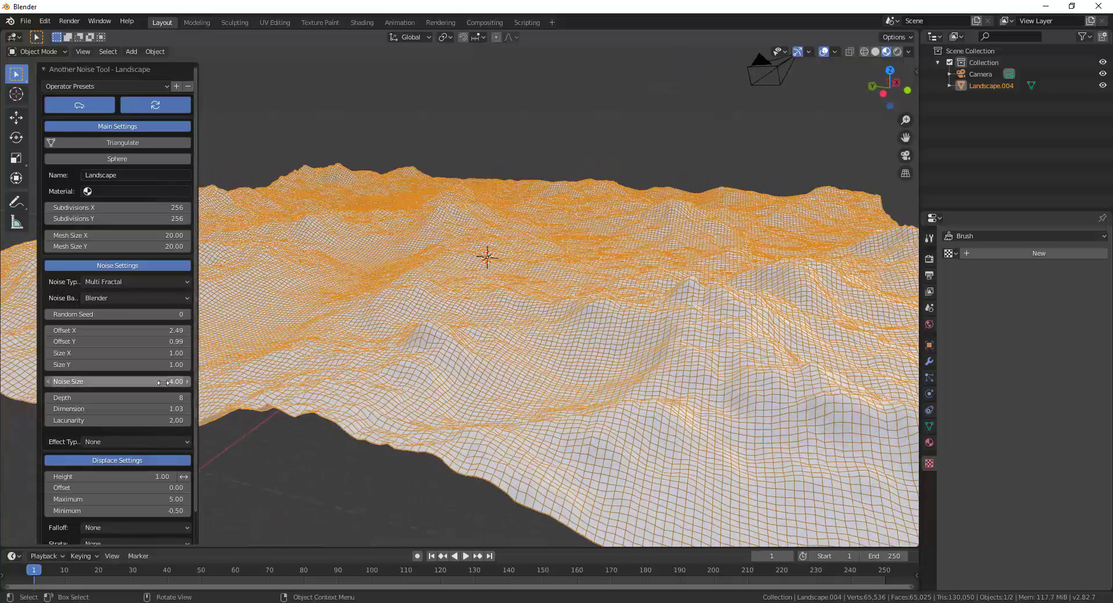
pyautogui.moveTo(116, 381); pyautogui.dragTo(99, 397)
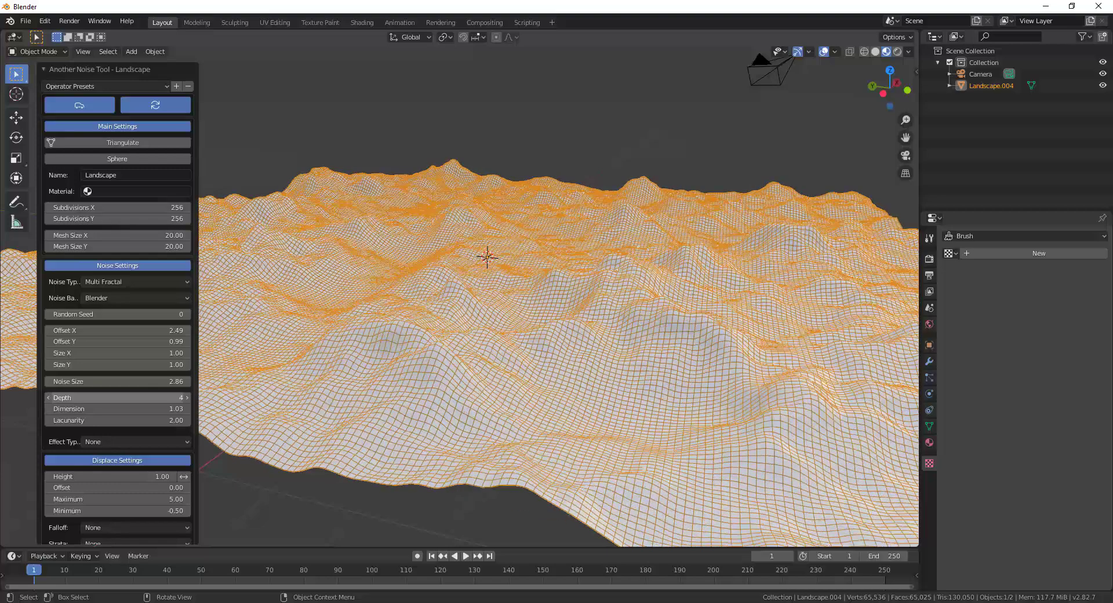
pyautogui.moveTo(115, 409); pyautogui.dragTo(165, 420)
# Try the Zigzag effect type on the terrain, then set it back to None
pyautogui.scroll(-1, 120, 416)
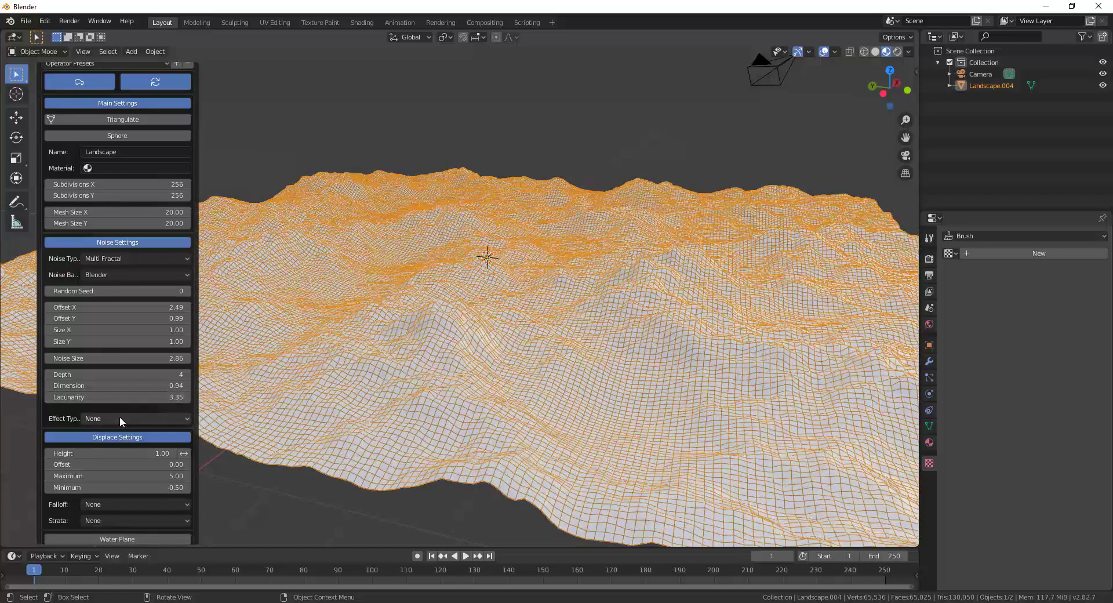
pyautogui.click(119, 417)
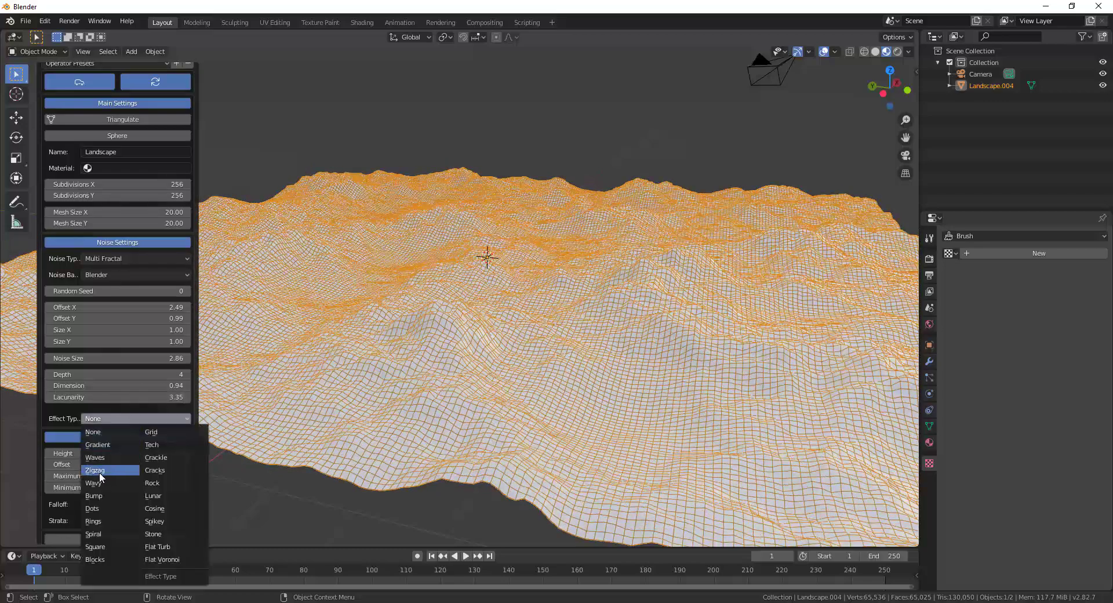
pyautogui.click(99, 471)
pyautogui.click(112, 418)
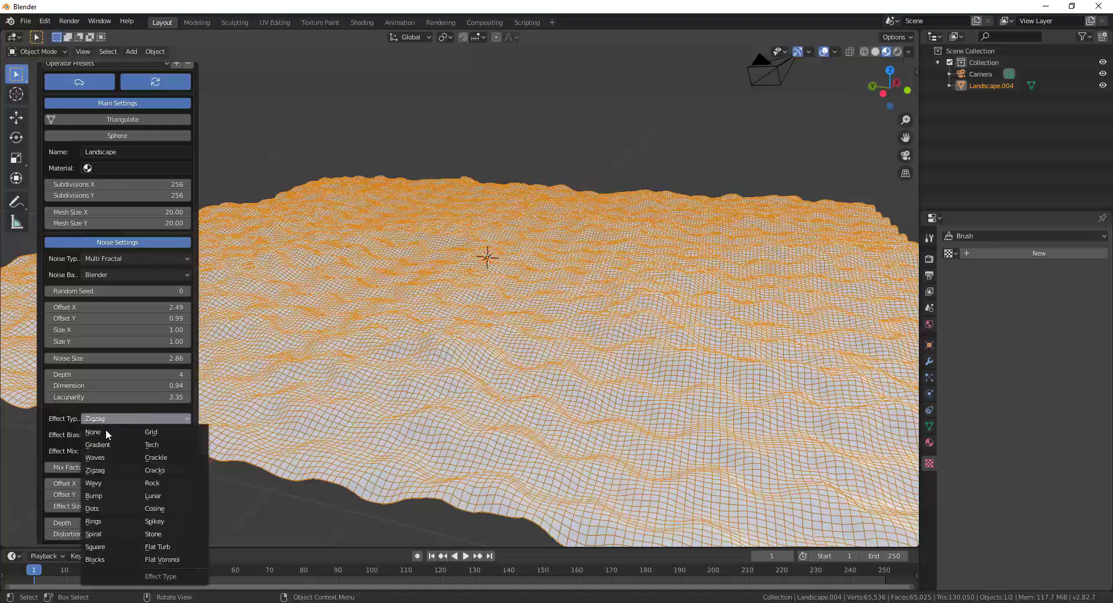
pyautogui.click(99, 430)
pyautogui.scroll(-1, 187, 414)
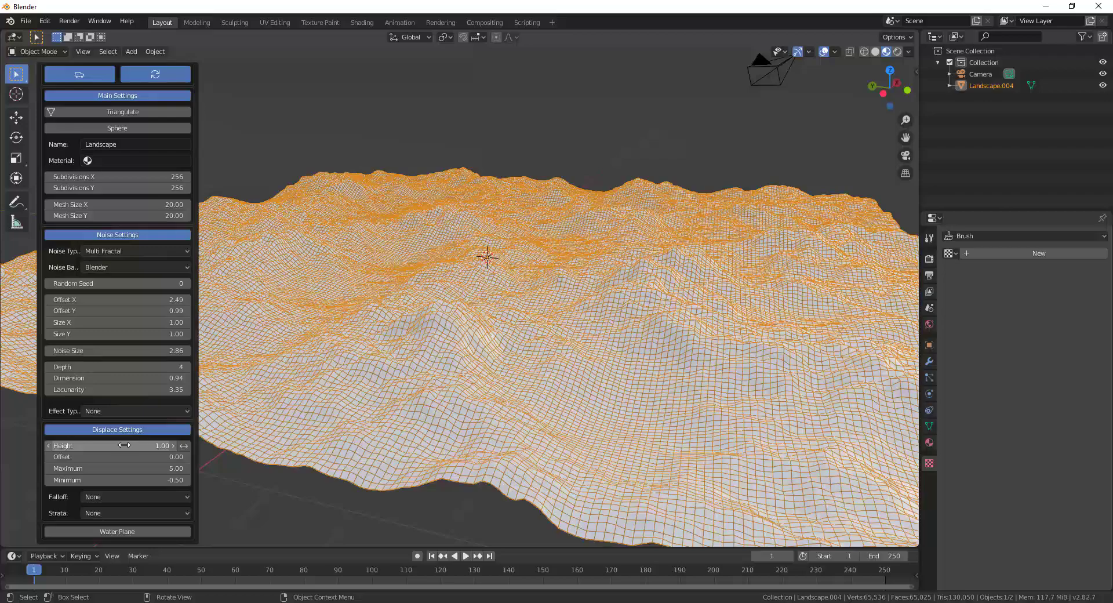
# Raise the terrain Height toward 1.87 for taller, sharper peaks
pyautogui.moveTo(298, 415); pyautogui.dragTo(420, 335, button='middle')
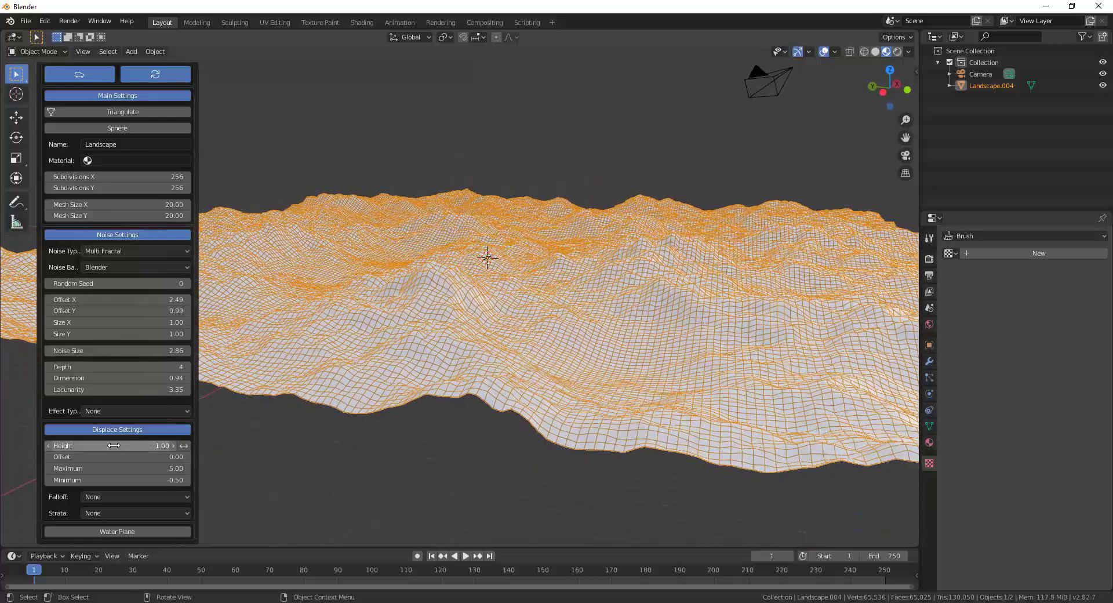
pyautogui.moveTo(111, 445); pyautogui.dragTo(161, 445)
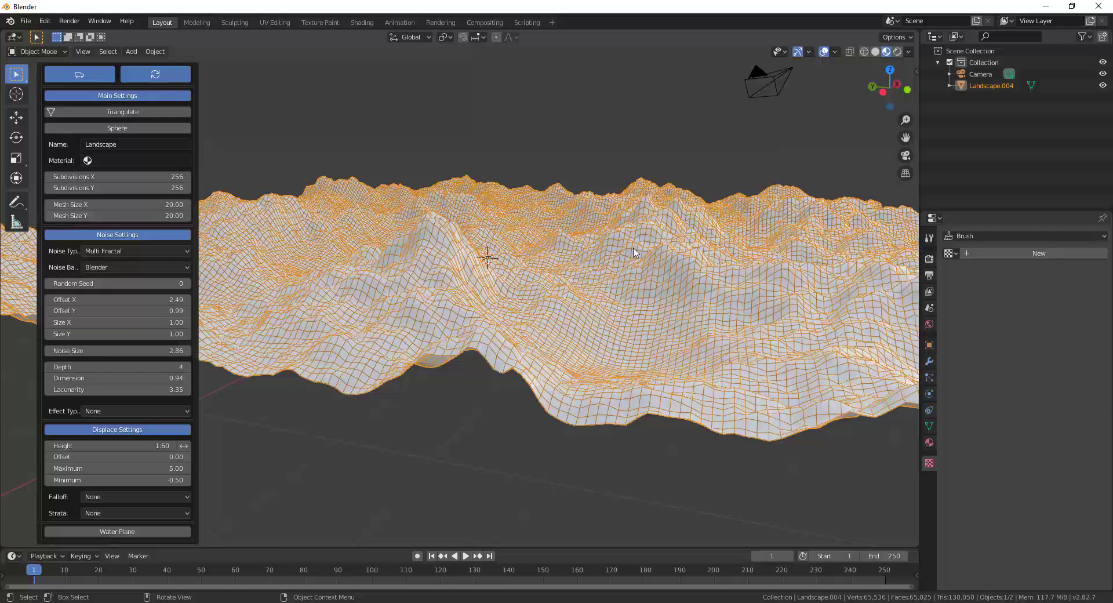
pyautogui.click(183, 446)
pyautogui.moveTo(568, 307); pyautogui.dragTo(651, 303, button='middle')
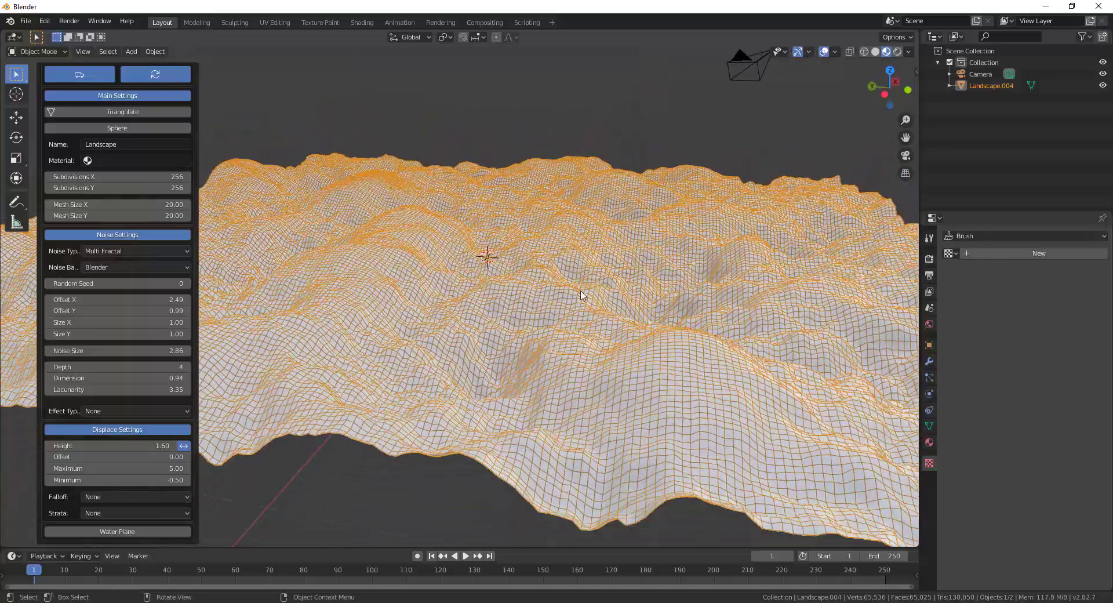
pyautogui.moveTo(596, 434); pyautogui.dragTo(555, 359, button='middle')
pyautogui.moveTo(516, 322); pyautogui.dragTo(498, 377, button='middle')
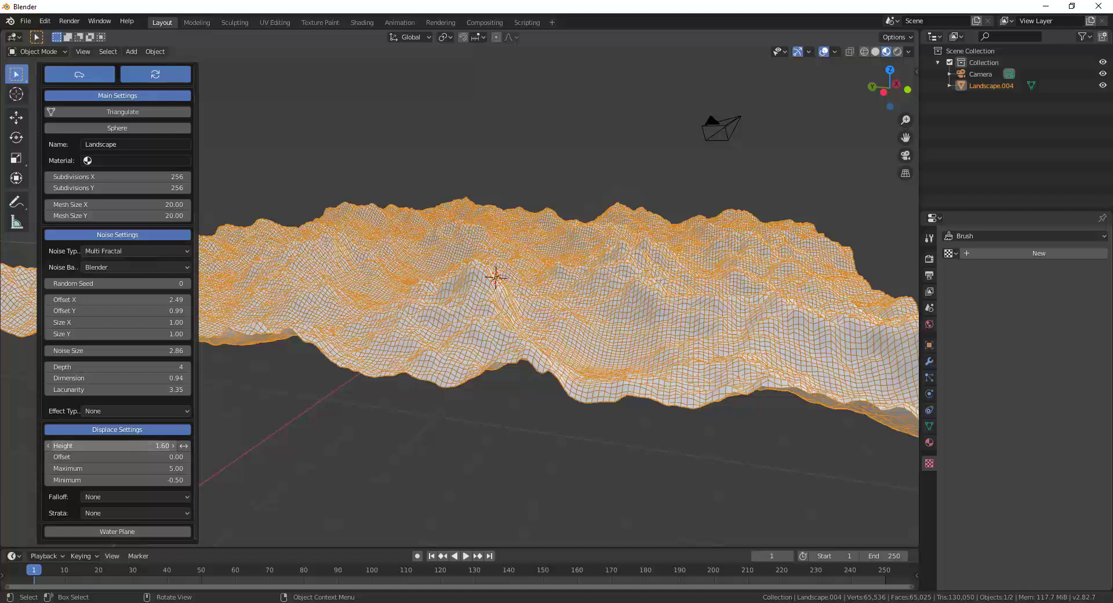
pyautogui.moveTo(139, 446); pyautogui.dragTo(160, 447)
pyautogui.click(161, 447)
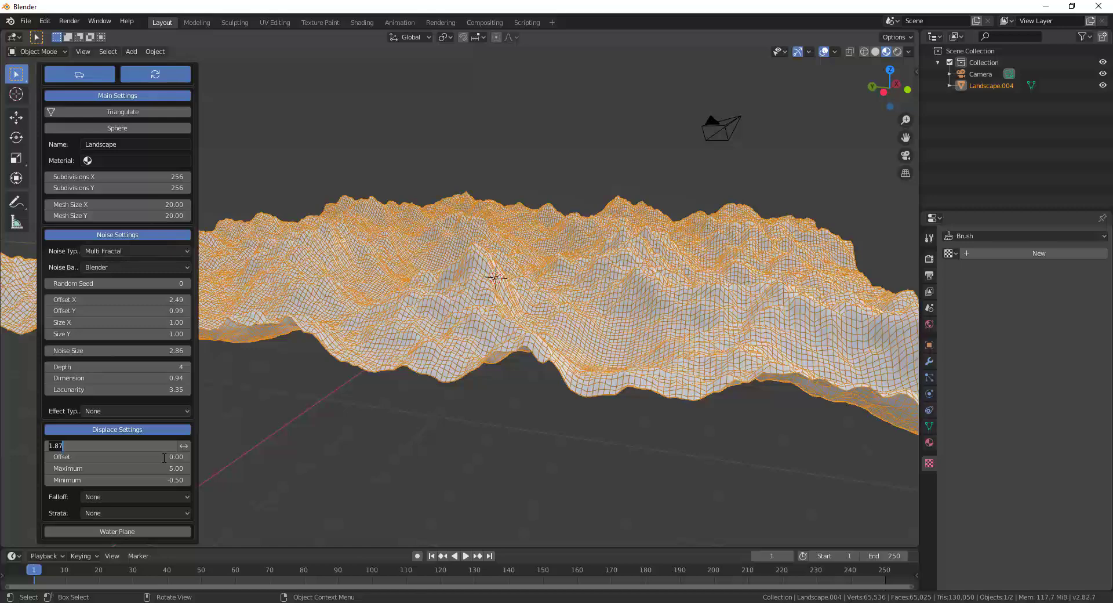
# Set the terrain Height to 2.50
pyautogui.write('2.5')
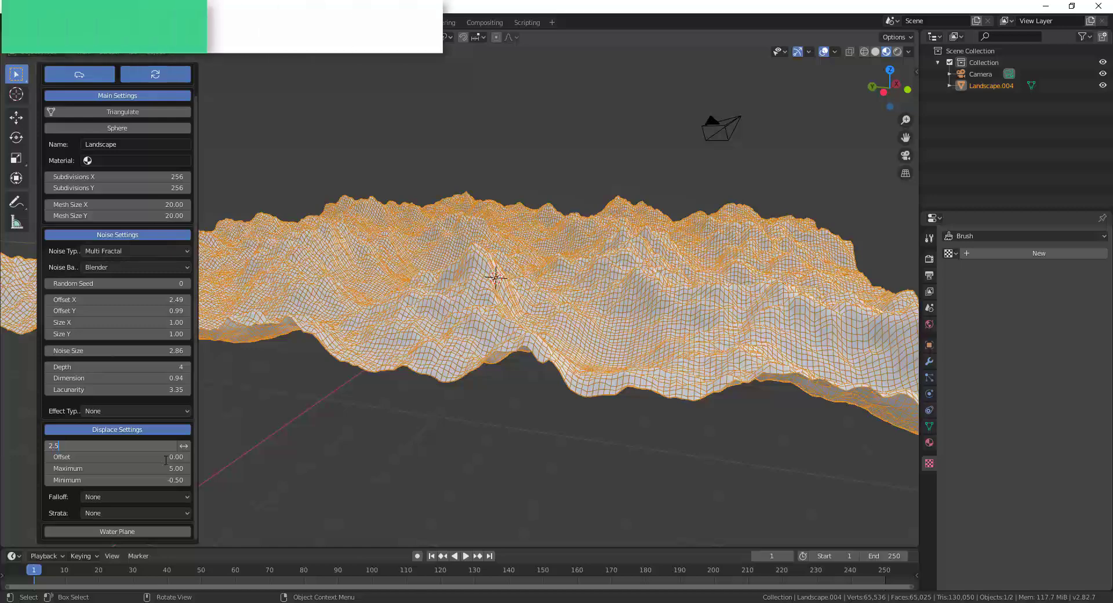
pyautogui.press('Return')
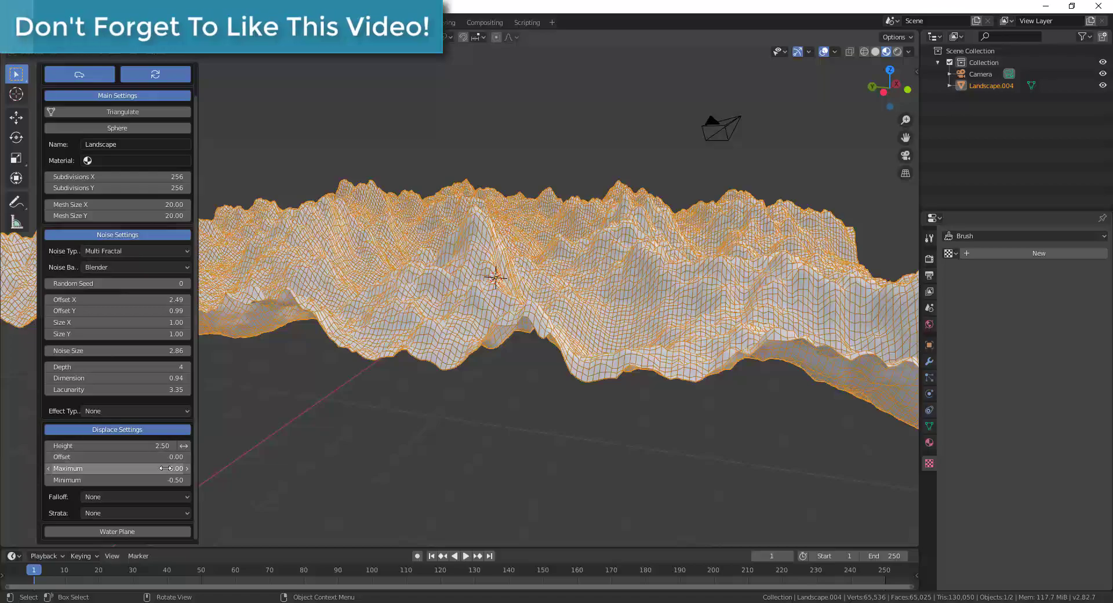
pyautogui.moveTo(626, 212); pyautogui.dragTo(619, 218, button='middle')
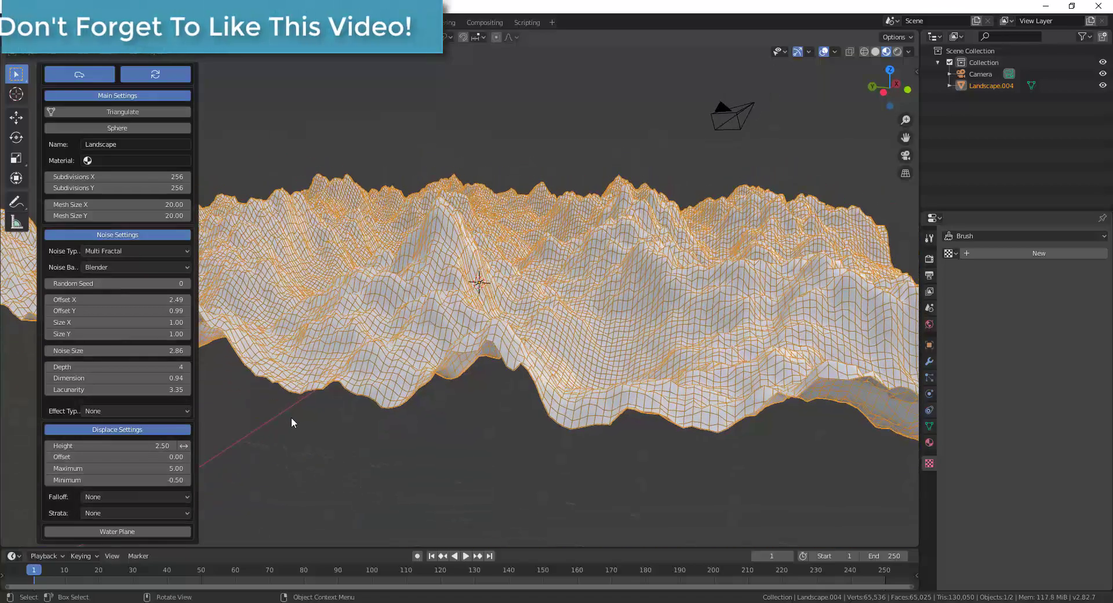
# Cap the Maximum displacement at 2.00 so the peaks flatten
pyautogui.moveTo(119, 468); pyautogui.dragTo(115, 469)
pyautogui.click(114, 468)
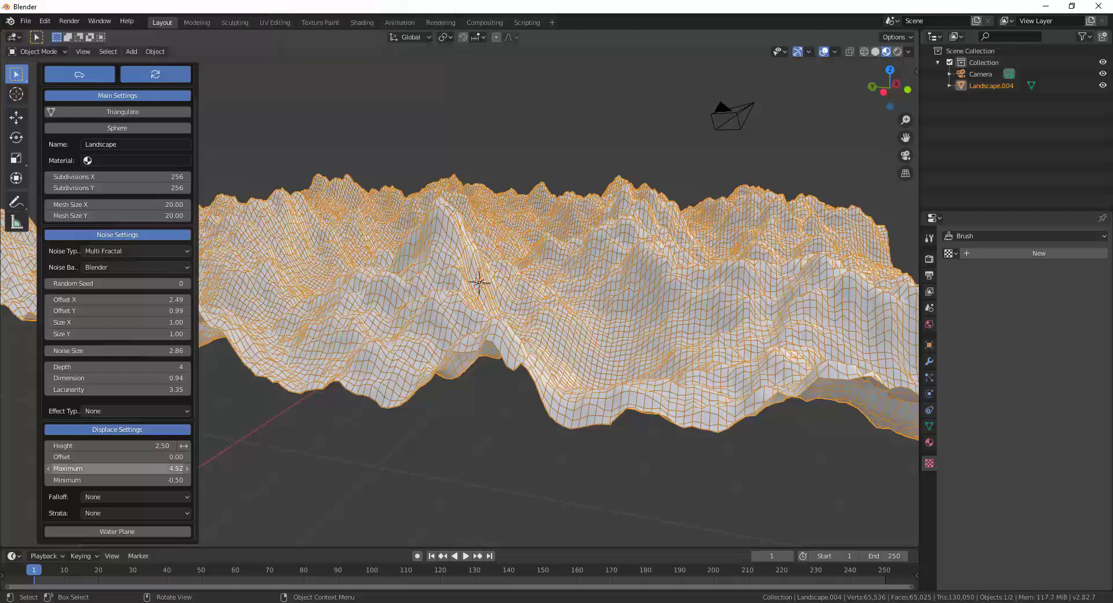
pyautogui.write('4.52')
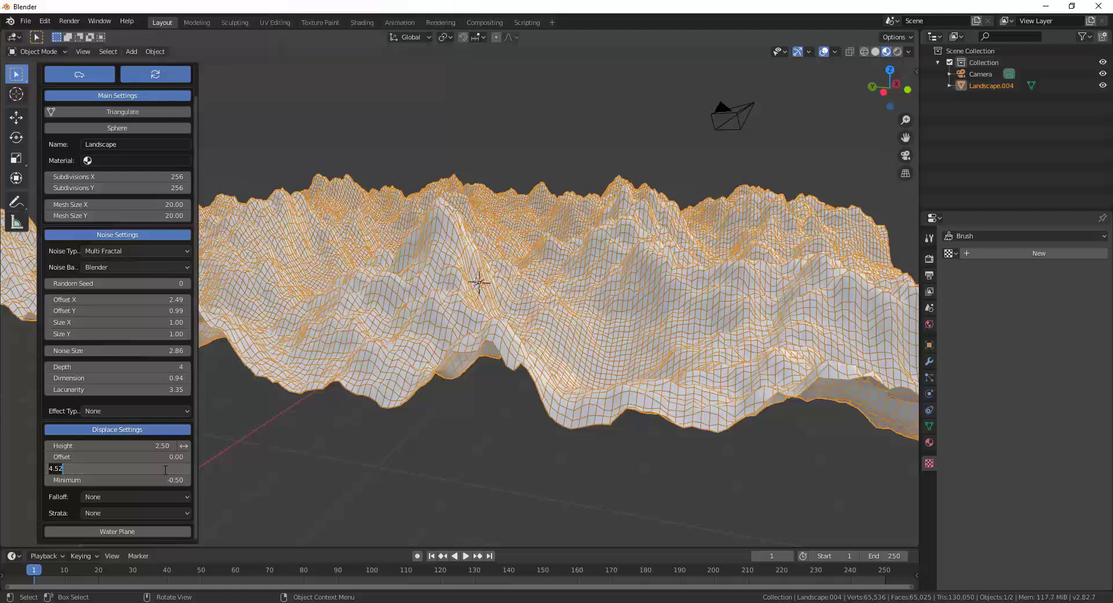
pyautogui.press('BackSpace')
pyautogui.press('BackSpace')
pyautogui.press('BackSpace')
pyautogui.press('BackSpace')
pyautogui.write('2')
pyautogui.press('Return')
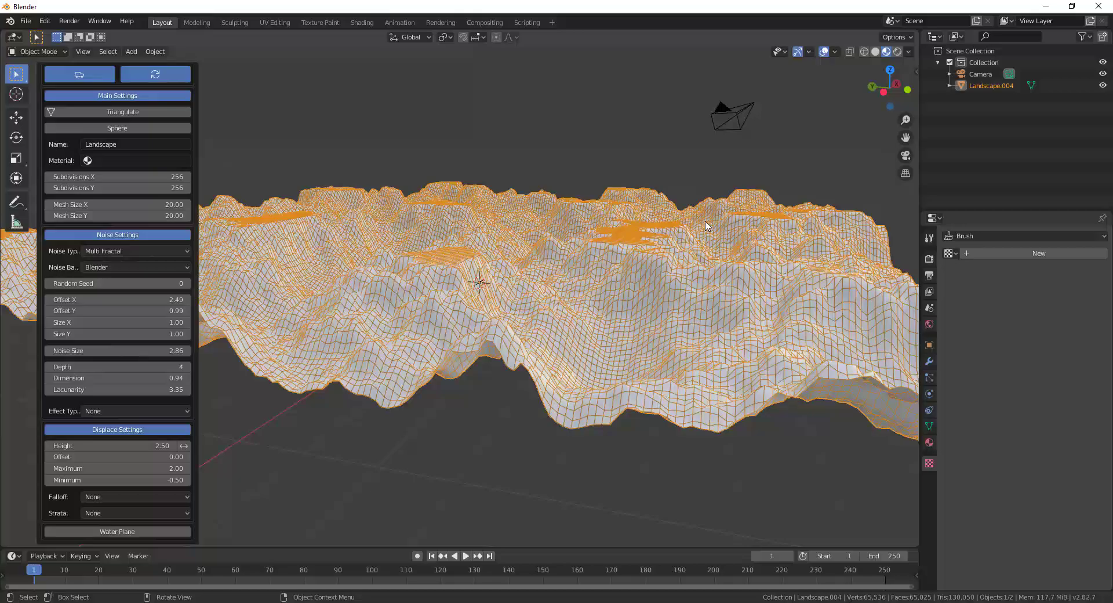
pyautogui.moveTo(763, 243); pyautogui.dragTo(686, 248, button='middle')
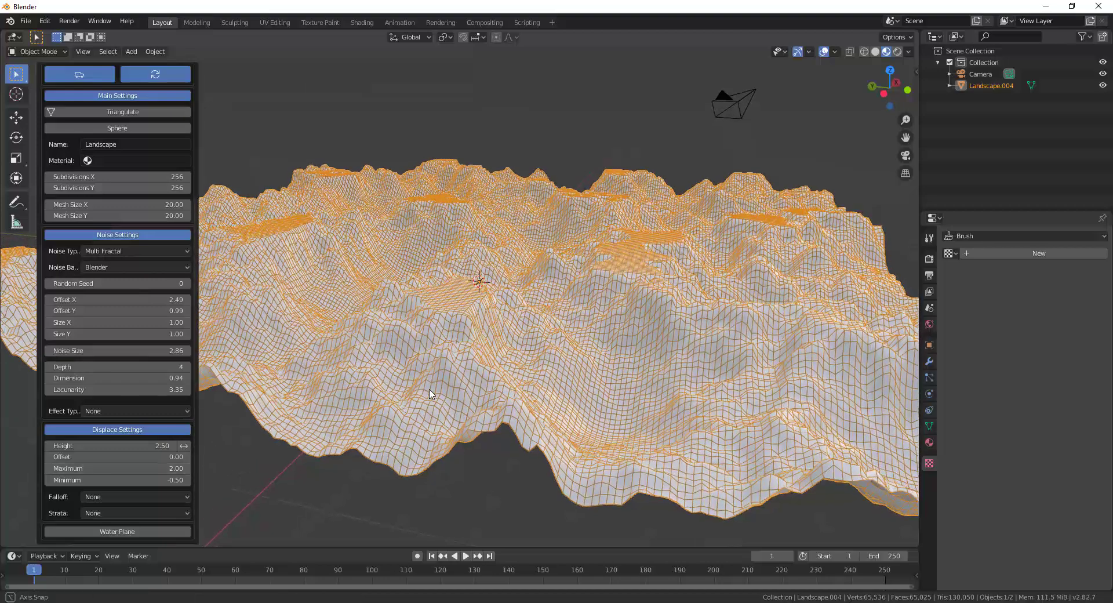
# Try Minimum displacement values 0 and 1, then settle on -0.50
pyautogui.doubleClick(115, 480)
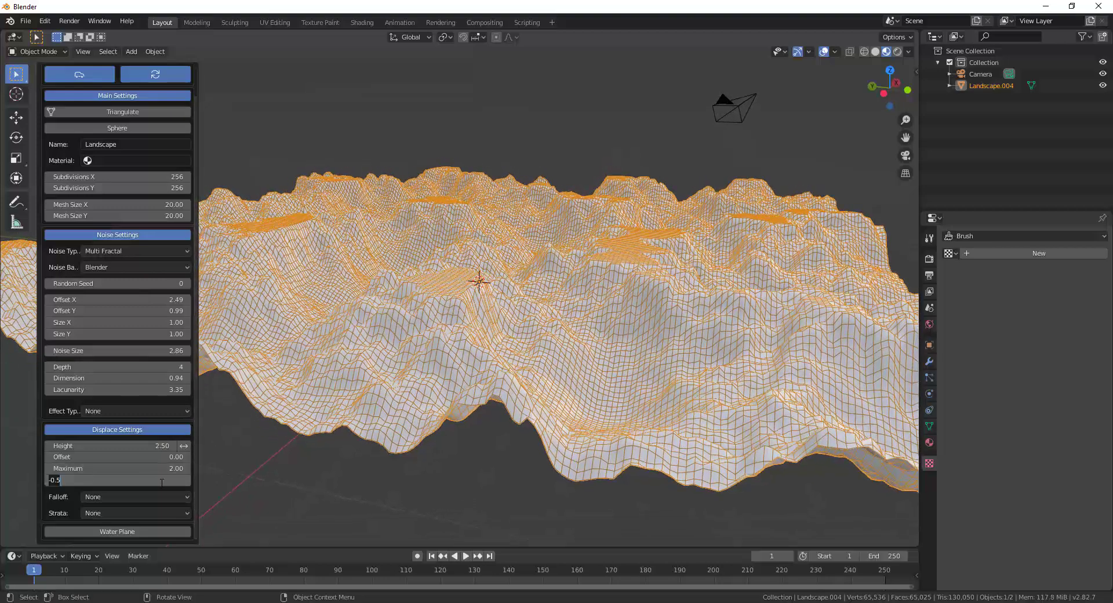
pyautogui.write('0')
pyautogui.press('Return')
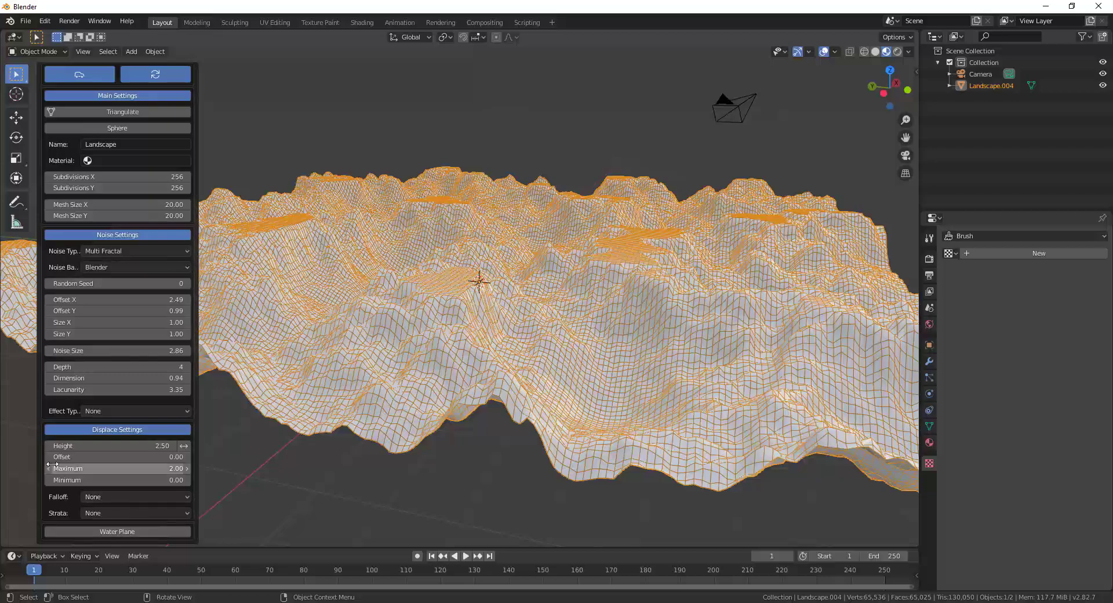
pyautogui.doubleClick(129, 480)
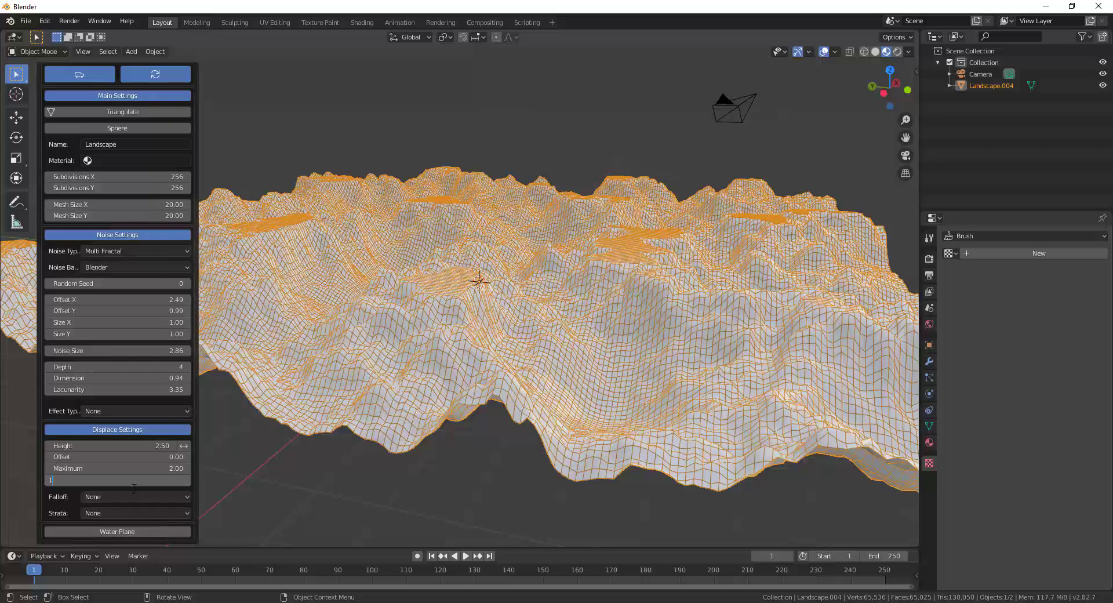
pyautogui.press('Return')
pyautogui.moveTo(348, 525); pyautogui.dragTo(664, 387, button='middle')
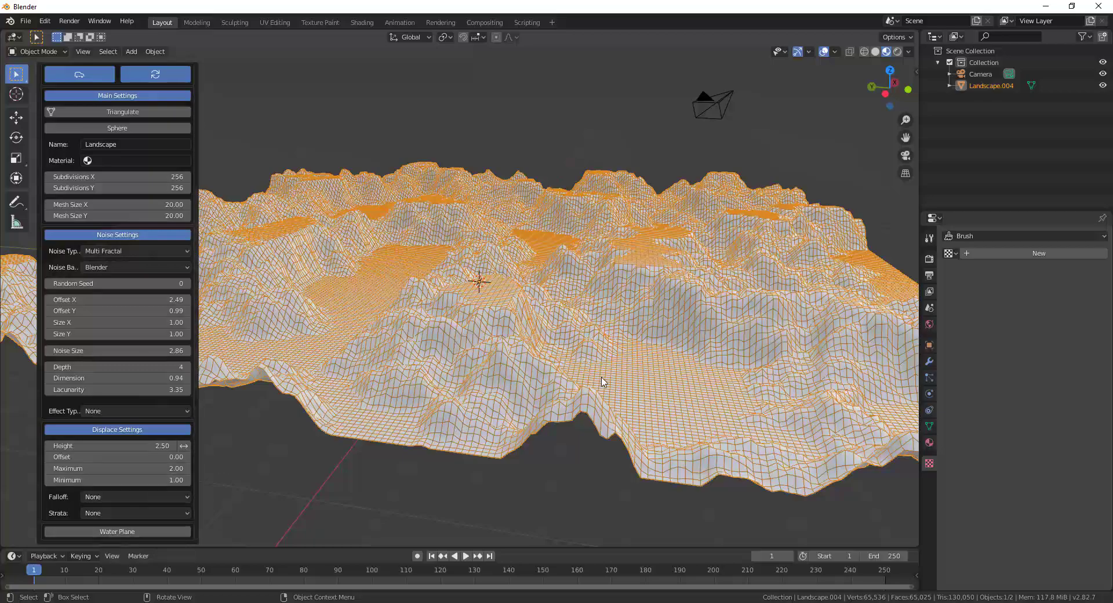
pyautogui.moveTo(557, 498); pyautogui.dragTo(594, 446, button='middle')
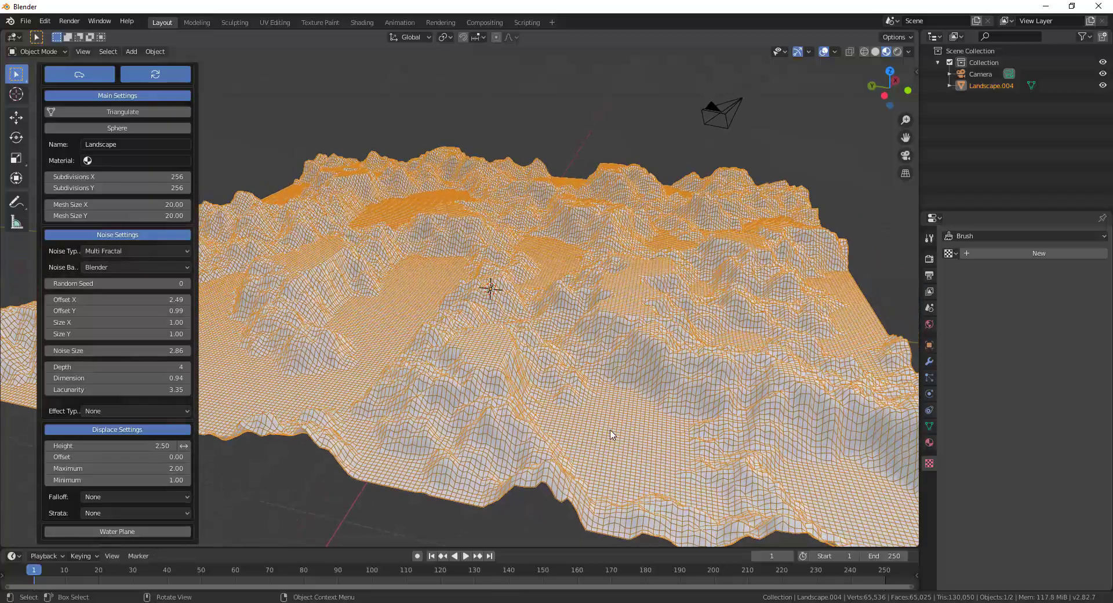
pyautogui.click(133, 480)
pyautogui.press('BackSpace')
pyautogui.write('-.5')
pyautogui.press('Return')
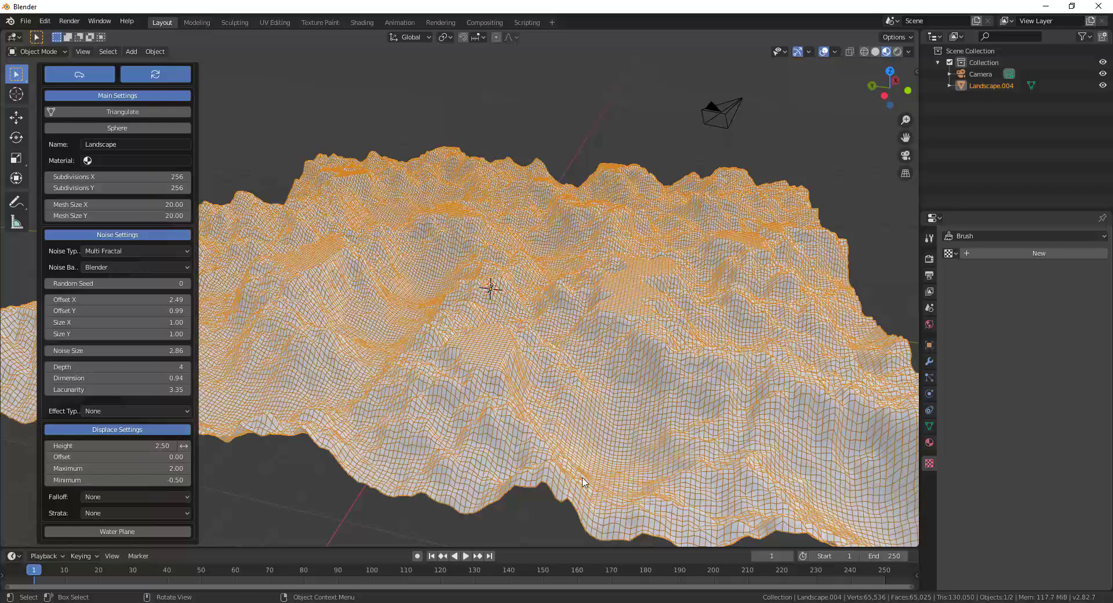
pyautogui.moveTo(582, 481); pyautogui.dragTo(539, 348, button='middle')
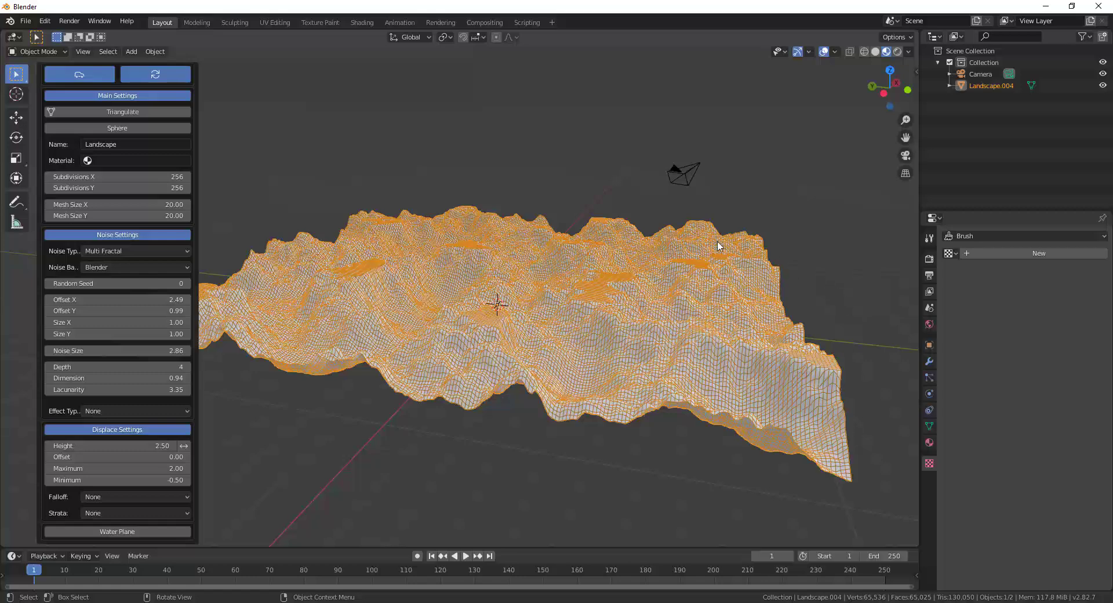
# Try an X Y edge falloff on the terrain, then set Falloff back to None
pyautogui.click(88, 497)
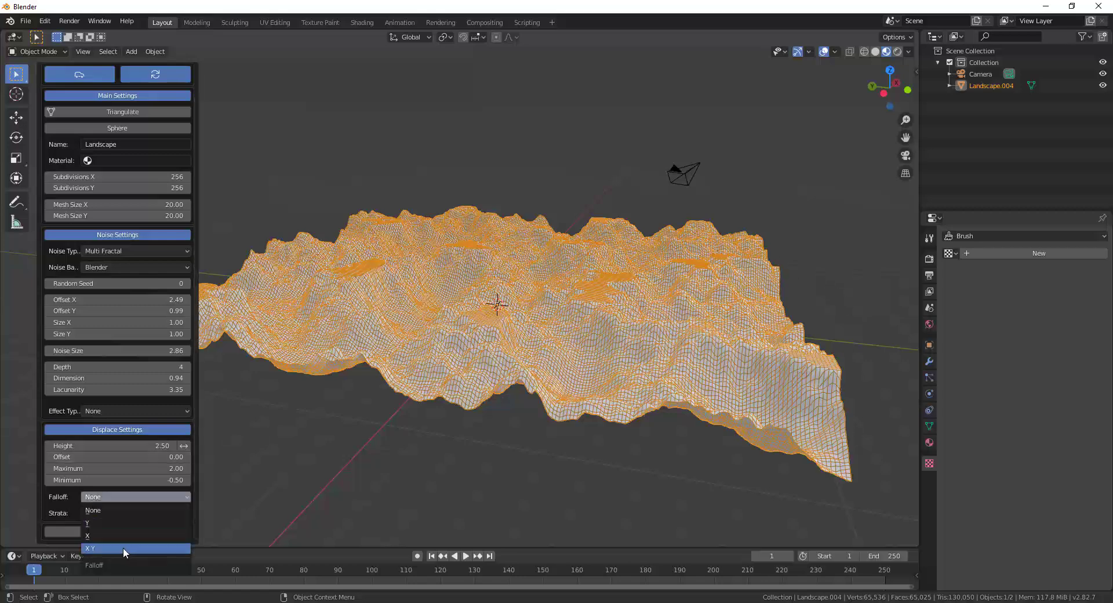
pyautogui.click(123, 548)
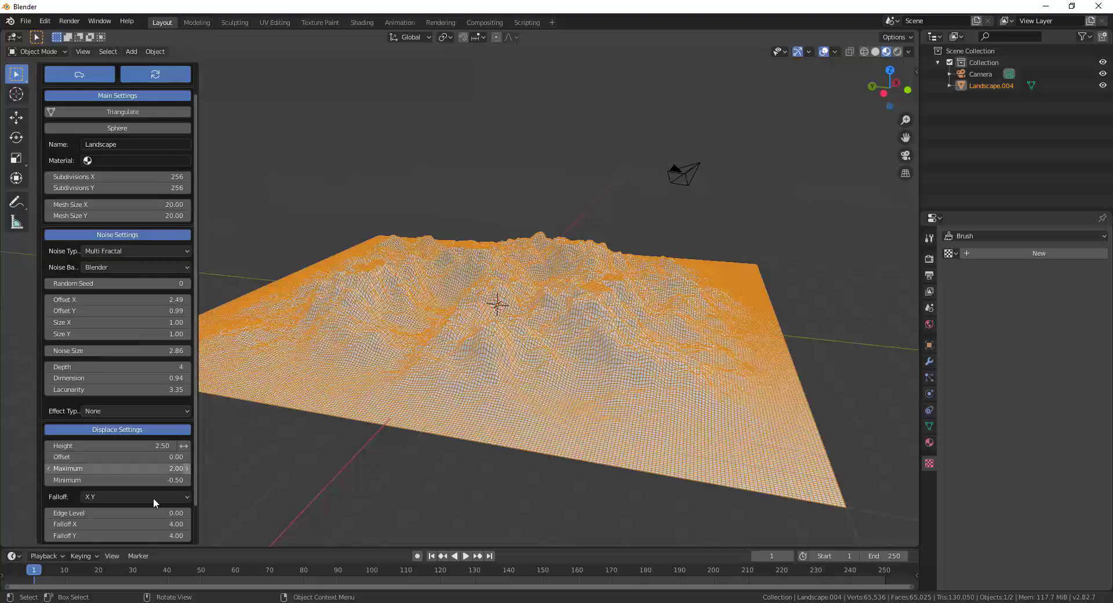
pyautogui.click(112, 499)
# Give the terrain Quantize Mix strata and inspect the stepped plateaus
pyautogui.click(111, 484)
pyautogui.click(112, 512)
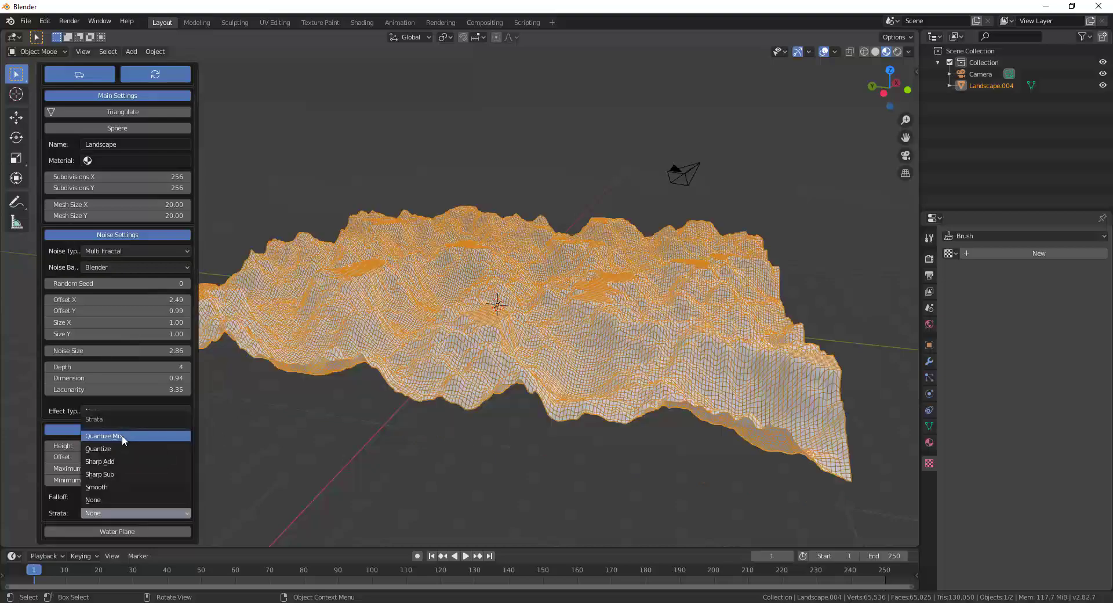
pyautogui.click(121, 435)
pyautogui.scroll(2, 593, 365)
pyautogui.moveTo(594, 371); pyautogui.dragTo(566, 301, button='middle')
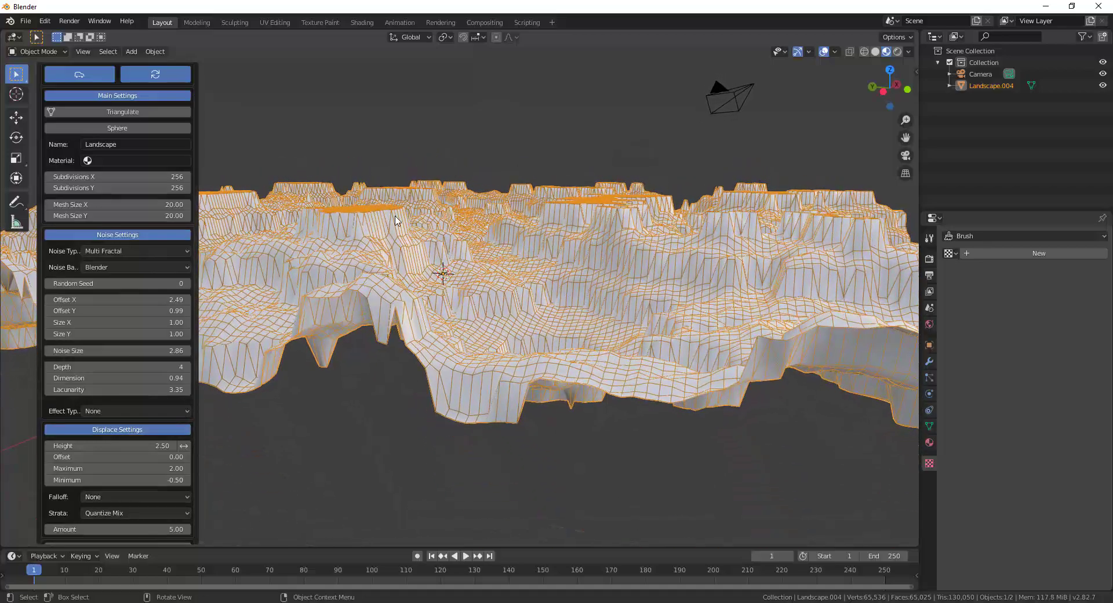
pyautogui.moveTo(735, 265); pyautogui.dragTo(409, 271, button='middle')
pyautogui.scroll(3, 441, 274)
pyautogui.moveTo(480, 238); pyautogui.dragTo(531, 223, button='middle')
pyautogui.press('Home')
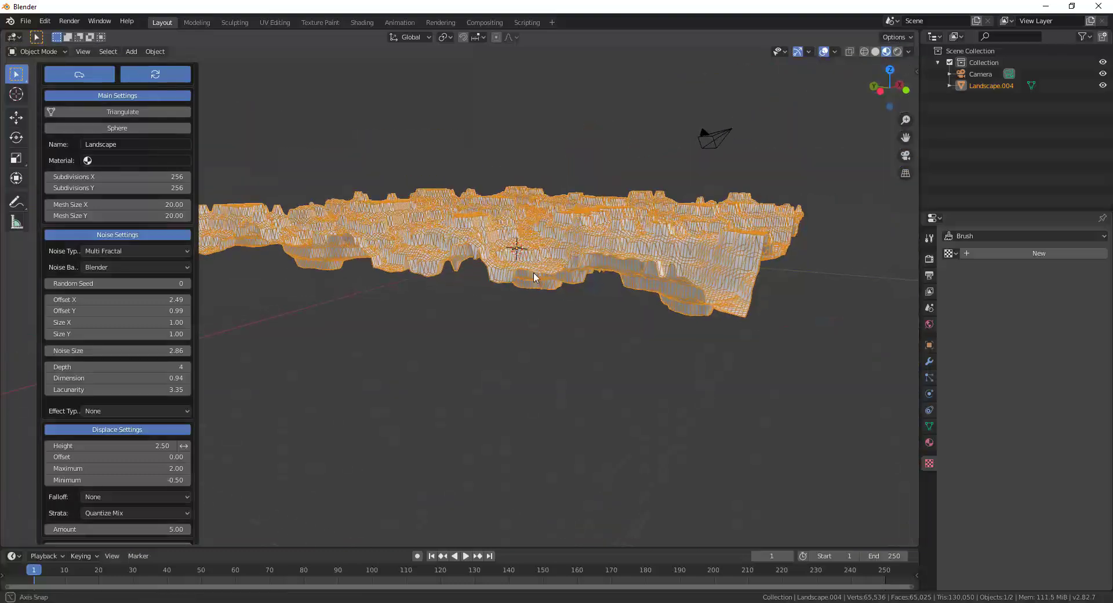
pyautogui.scroll(-2, 124, 425)
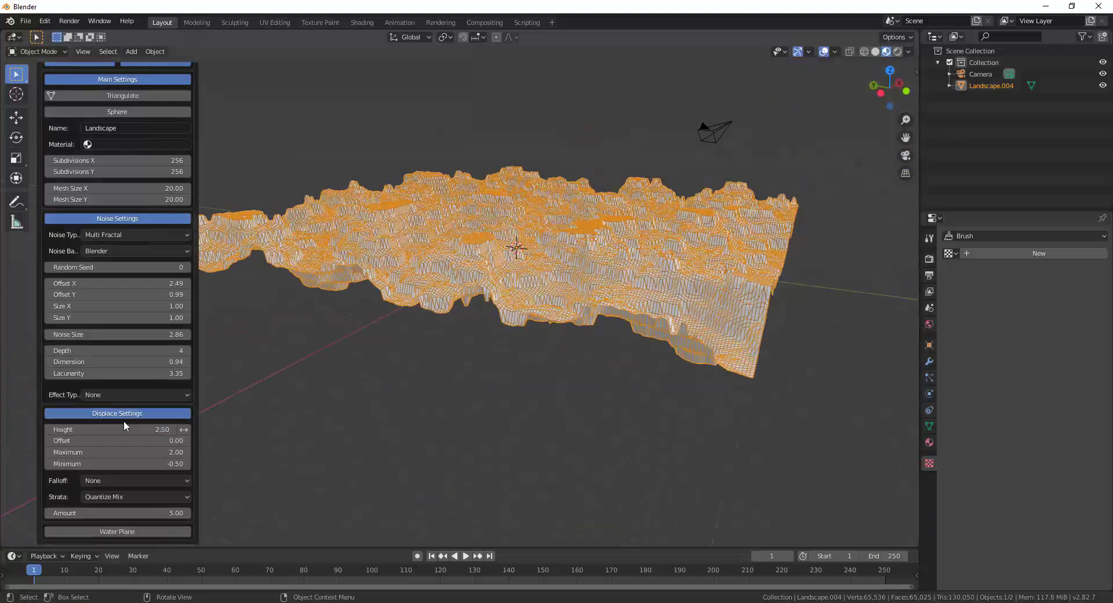
# Set Strata to None and add a water plane beneath the terrain
pyautogui.click(107, 497)
pyautogui.click(99, 503)
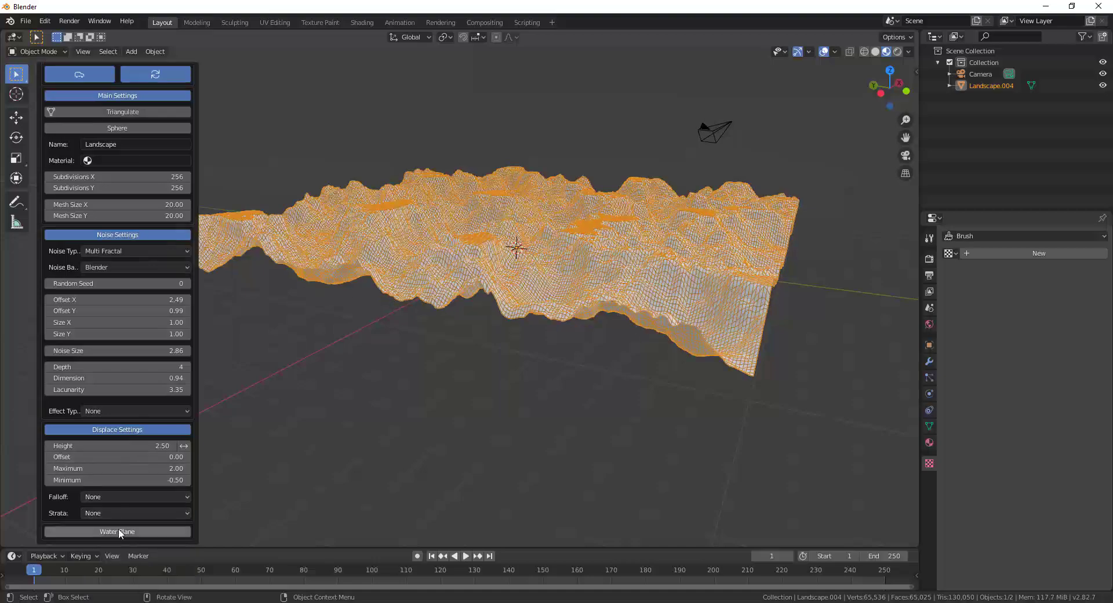
pyautogui.click(148, 531)
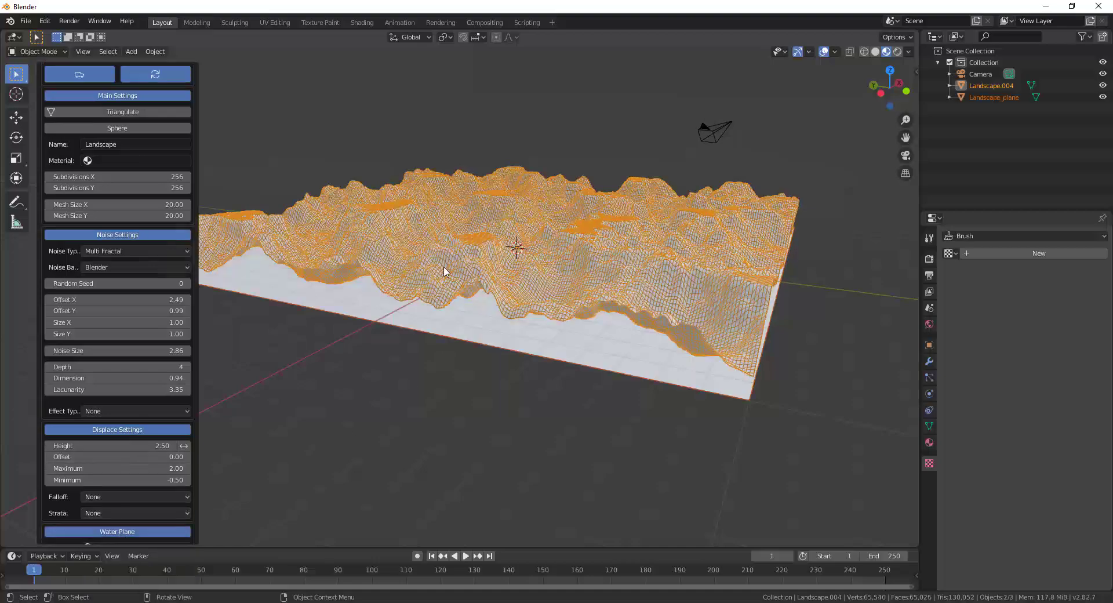
pyautogui.moveTo(445, 266); pyautogui.dragTo(427, 390, button='middle')
pyautogui.scroll(-2, 150, 531)
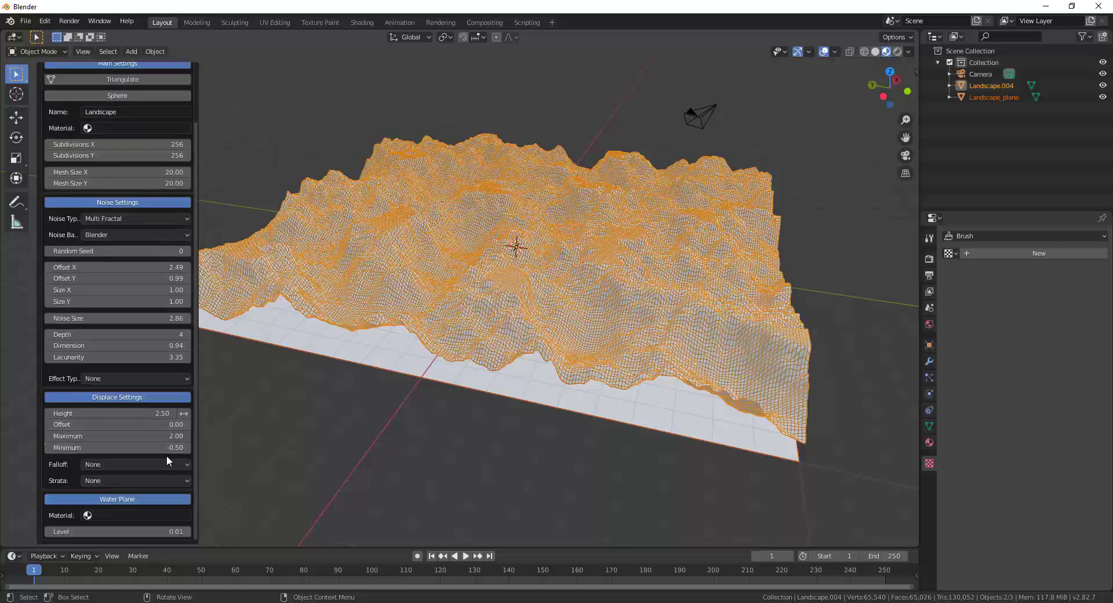
# Raise the water plane level to 0.79 so the valleys flood into lakes
pyautogui.moveTo(144, 531); pyautogui.dragTo(221, 531)
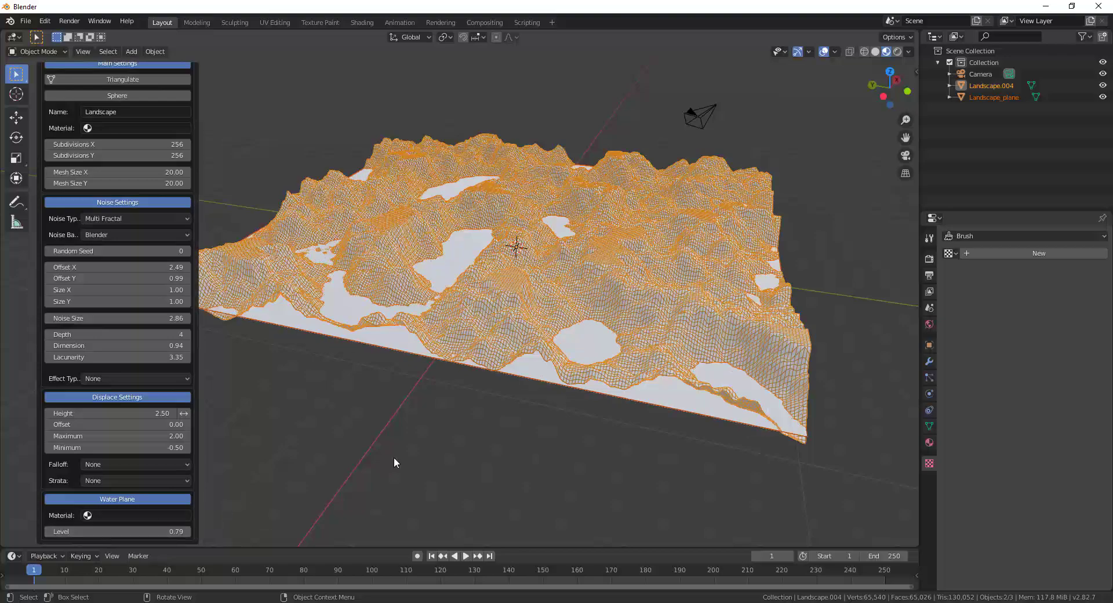
pyautogui.scroll(3, 467, 333)
pyautogui.scroll(4, 427, 266)
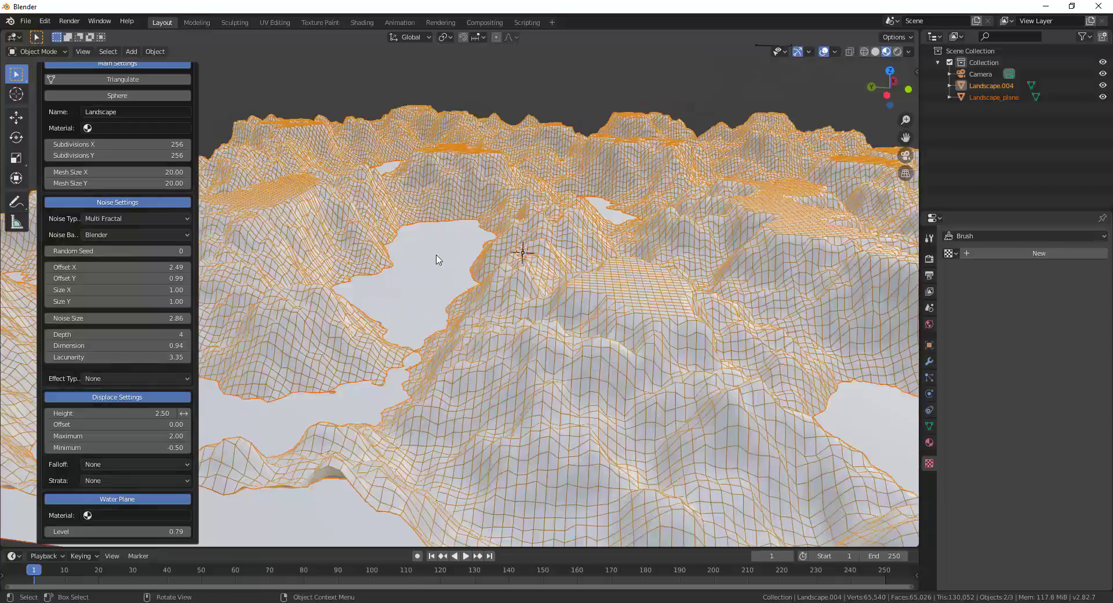
pyautogui.moveTo(438, 261); pyautogui.dragTo(641, 409, button='middle')
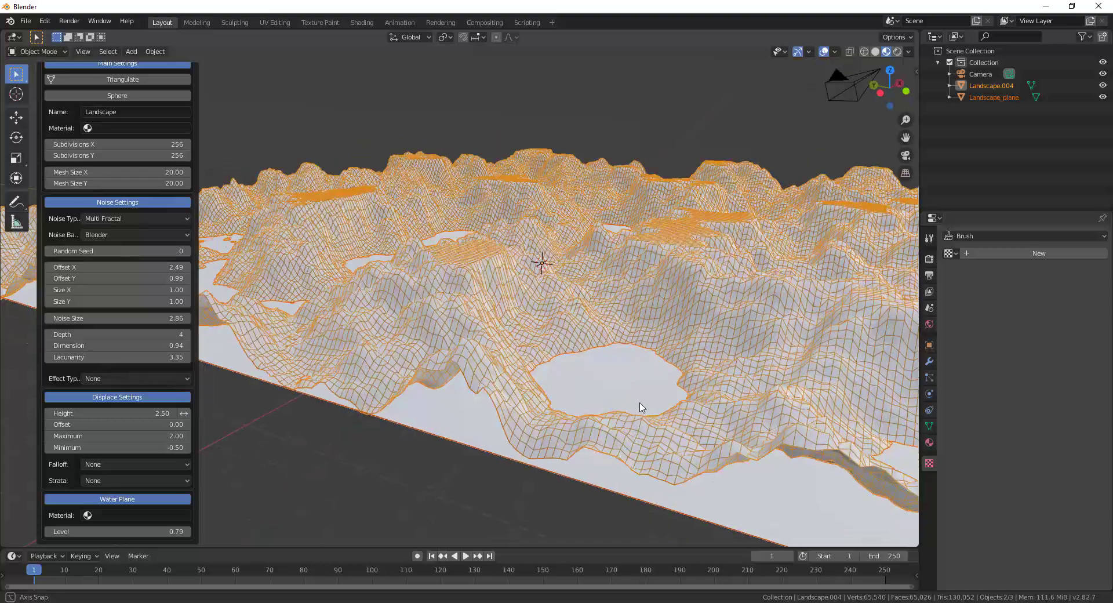